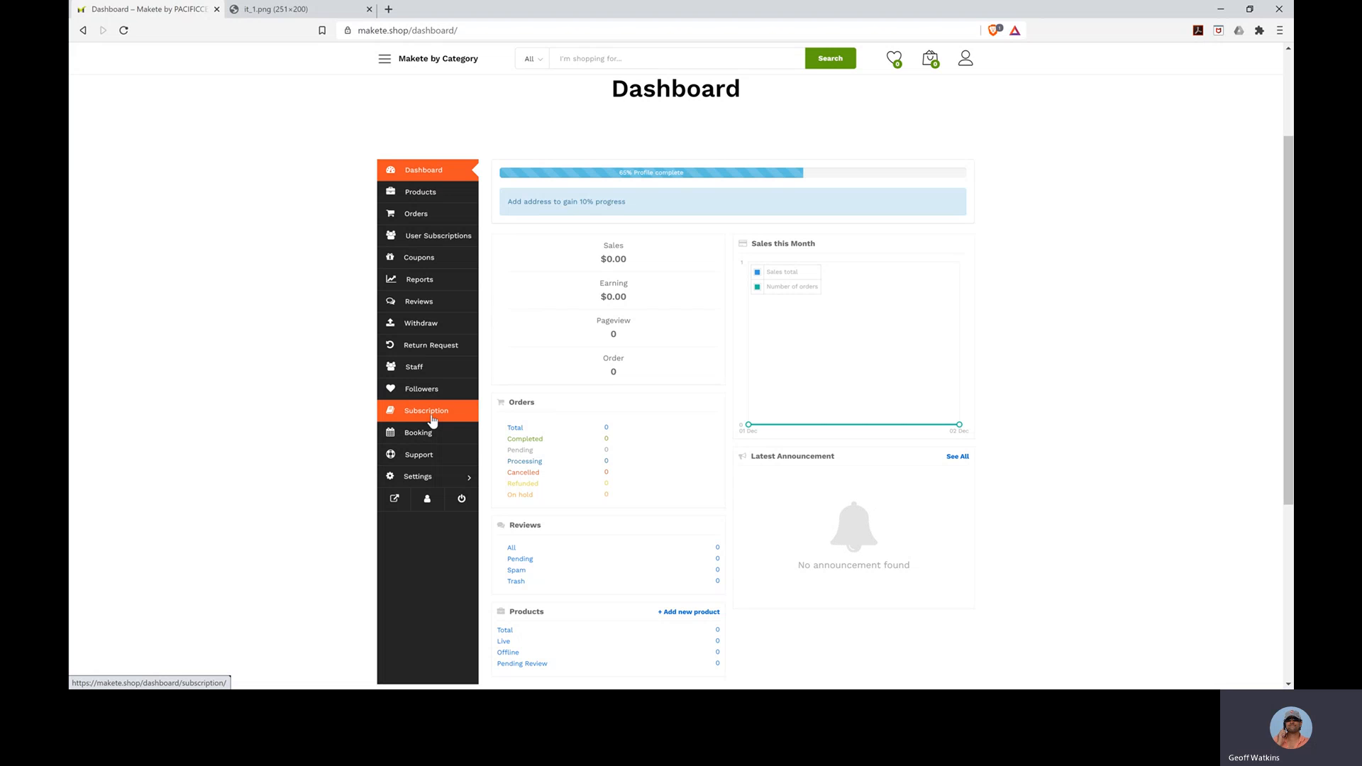
- Show the Subscription plans and highlight the Starter plan's '30 Transactions per Month' limit
{"action": "left_click", "coordinate": [432, 421]}
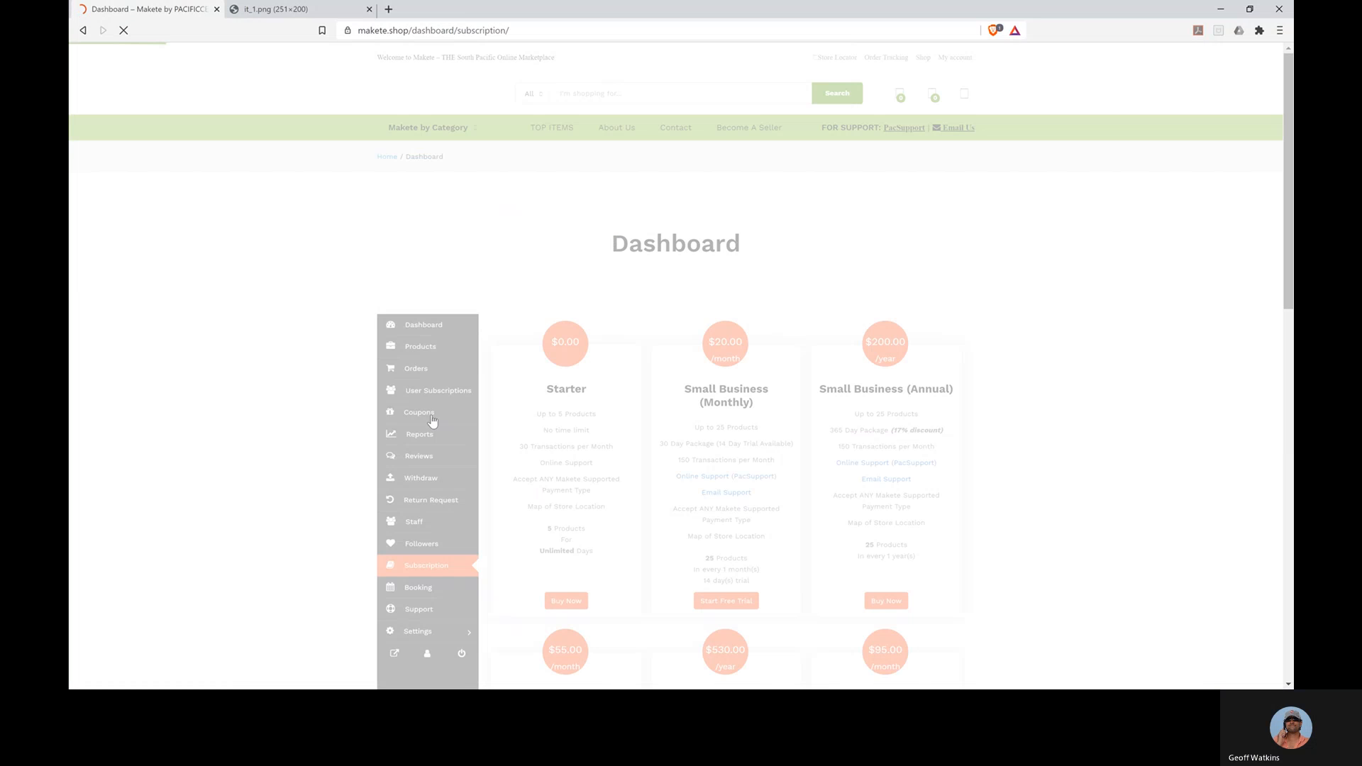
{"action": "scroll", "coordinate": [642, 468], "scroll_direction": "down", "scroll_amount": 1}
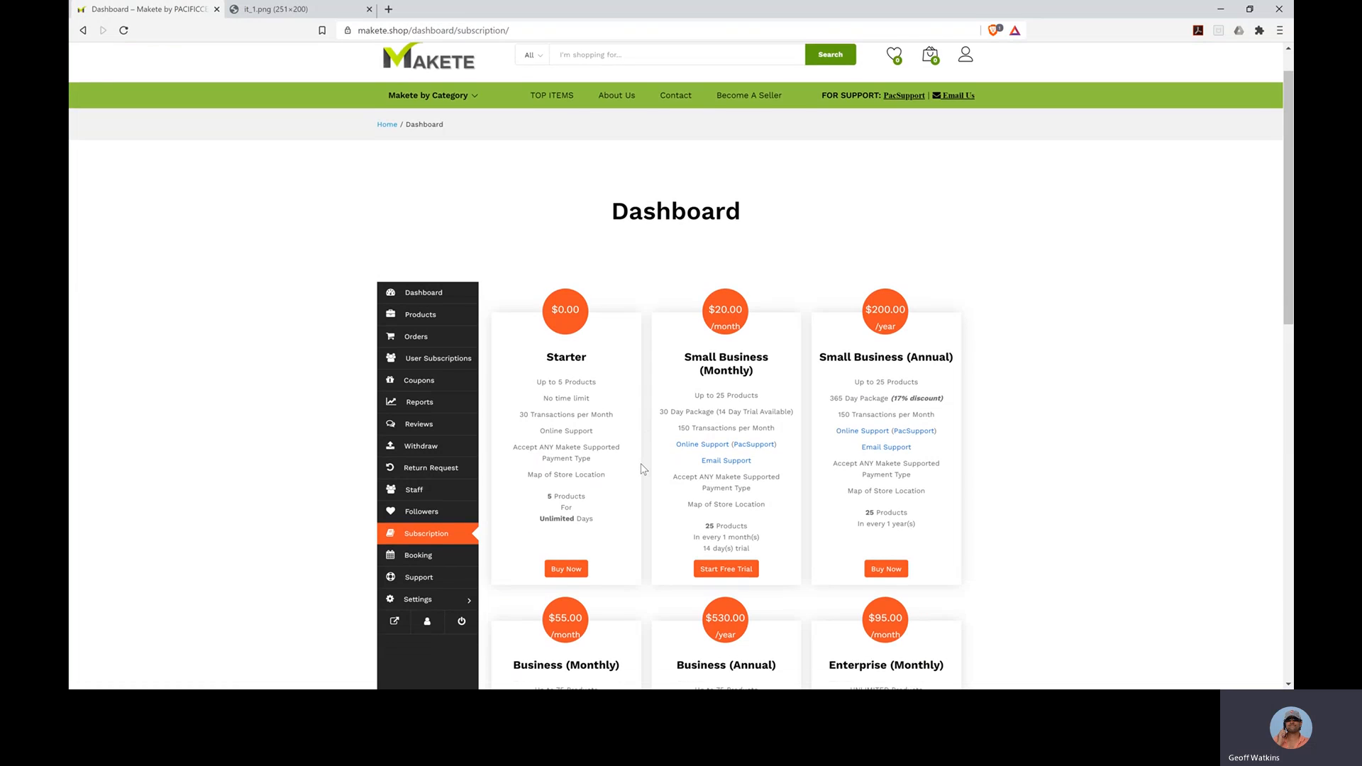
{"action": "scroll", "coordinate": [642, 468], "scroll_direction": "down", "scroll_amount": 2}
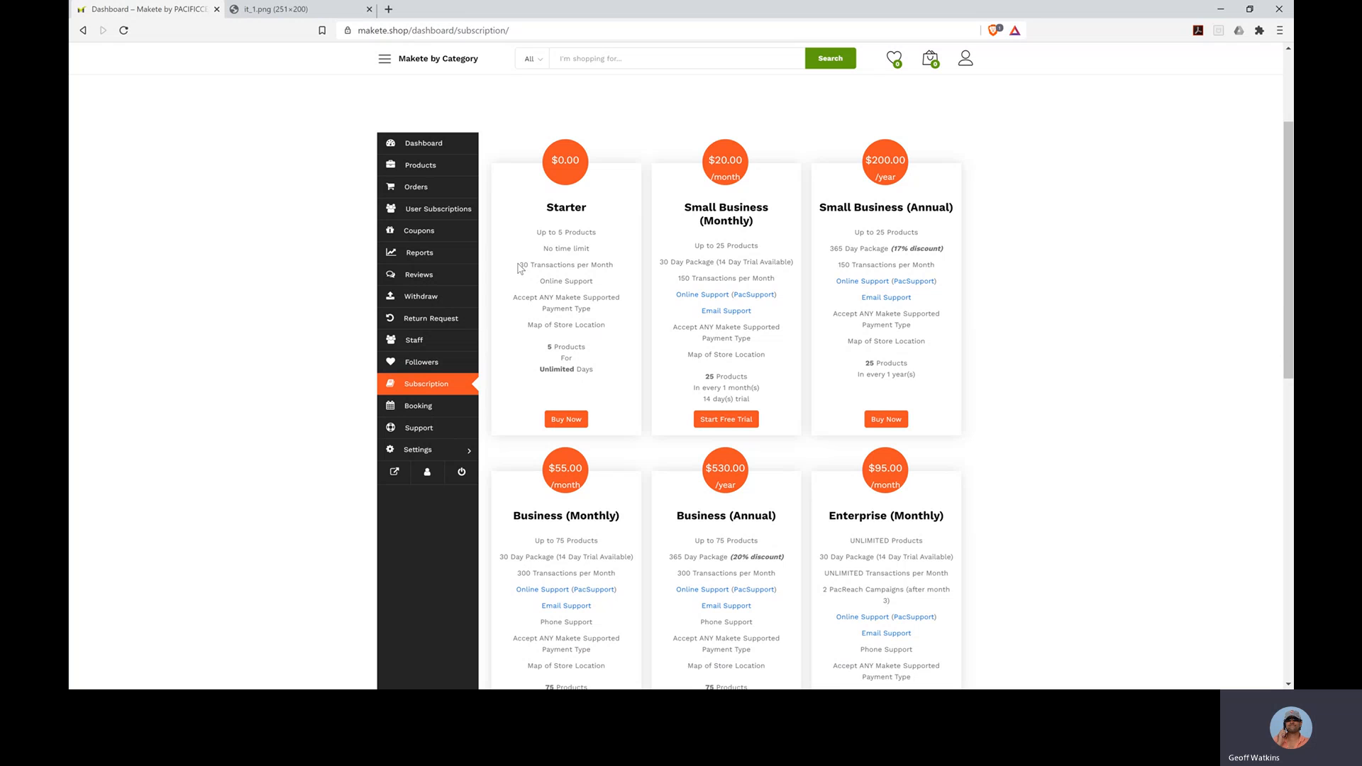
{"action": "left_click_drag", "start_coordinate": [521, 265], "coordinate": [614, 267]}
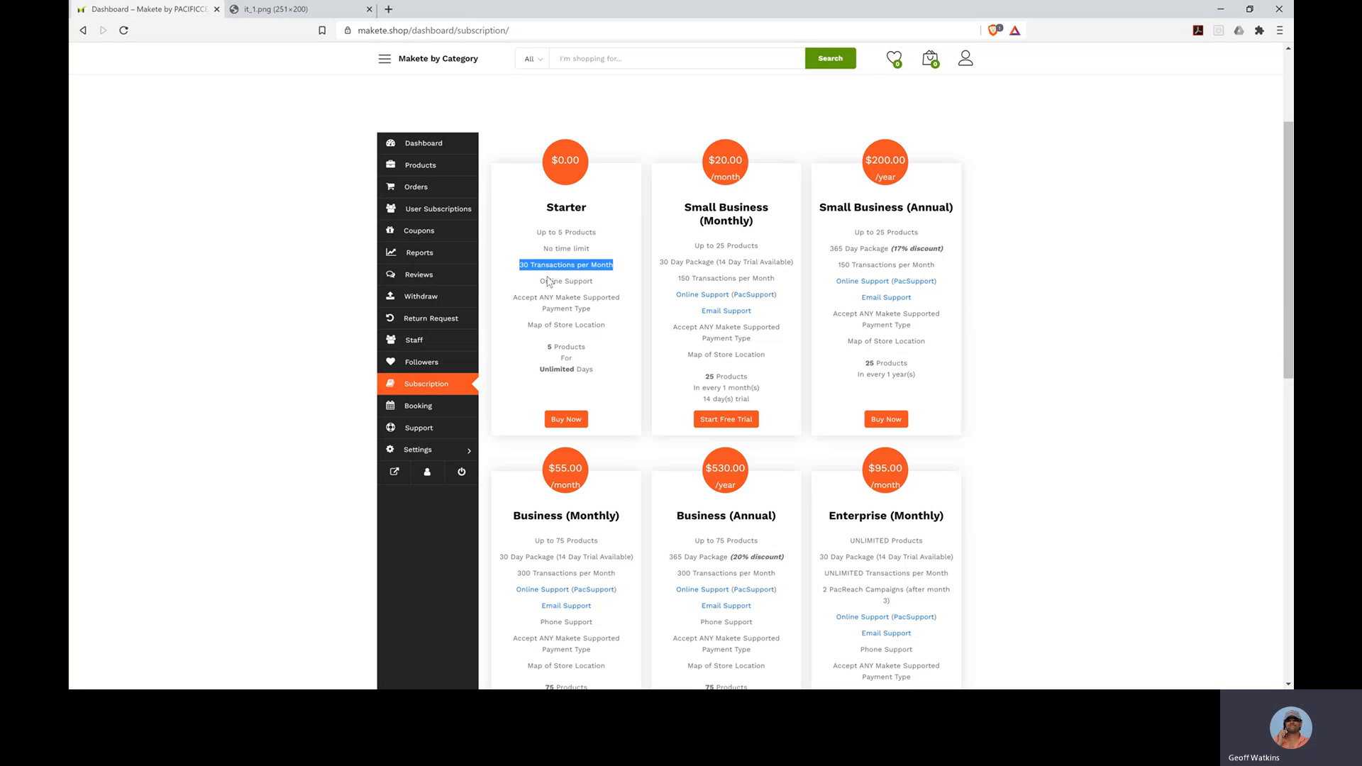
- Put the free Starter plan into checkout and enter the billing street address
{"action": "left_click", "coordinate": [565, 425]}
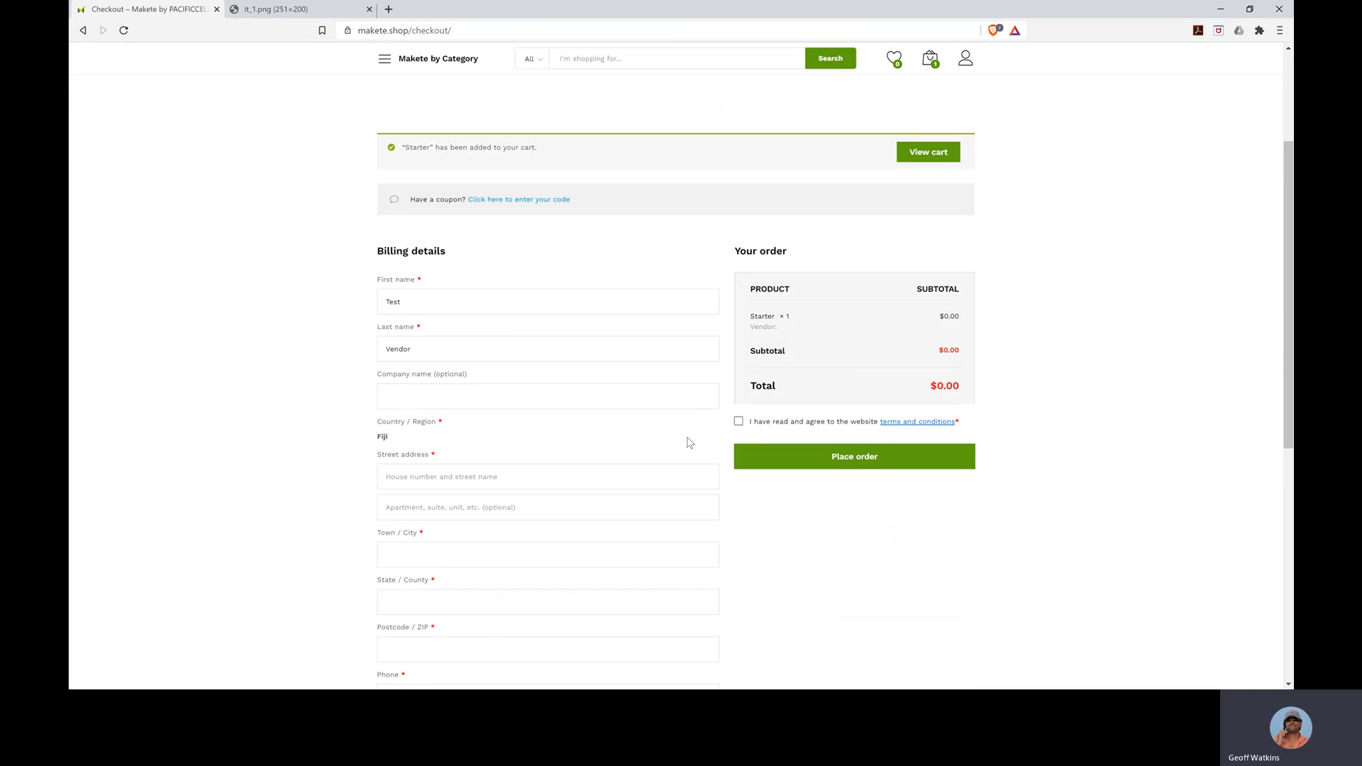
{"action": "scroll", "coordinate": [588, 469], "scroll_direction": "down", "scroll_amount": 1}
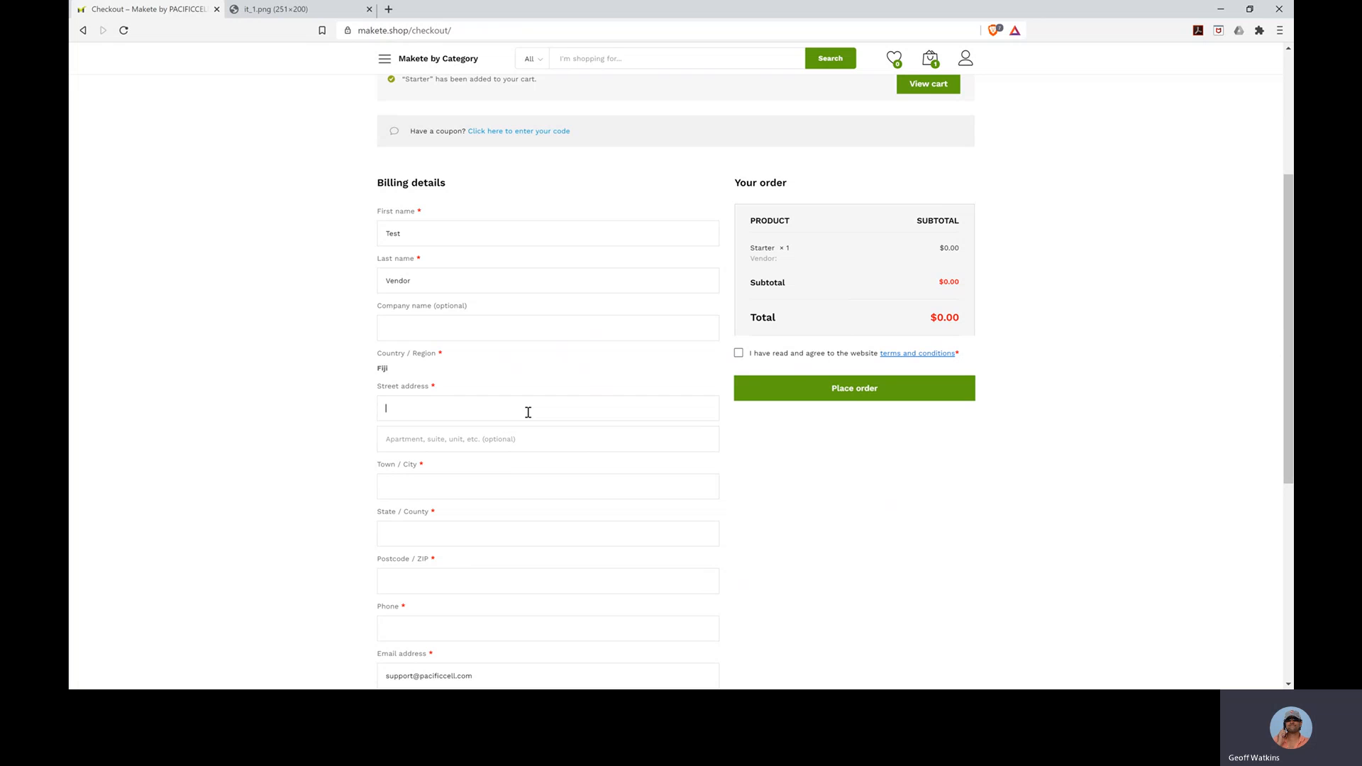
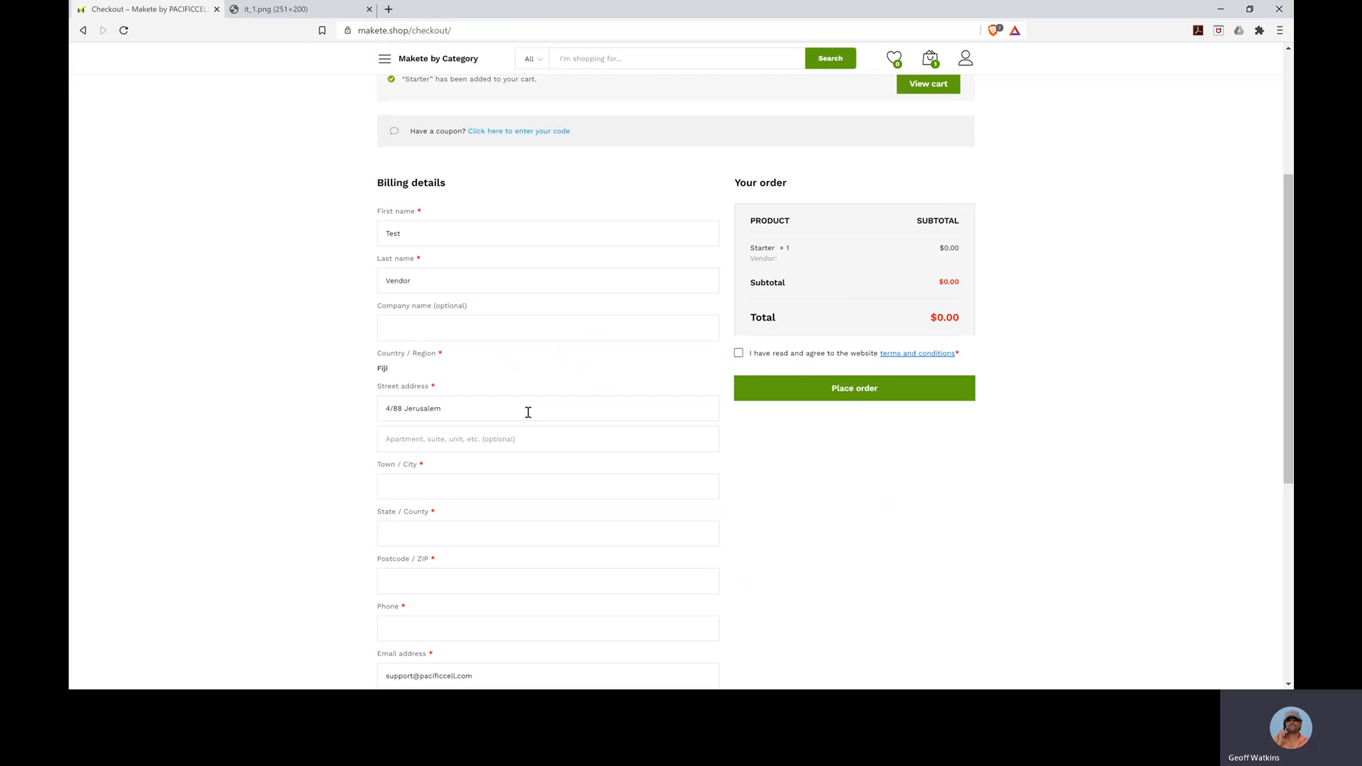
- Fill in the billing town, state/county and postcode
{"action": "key", "text": "Tab"}
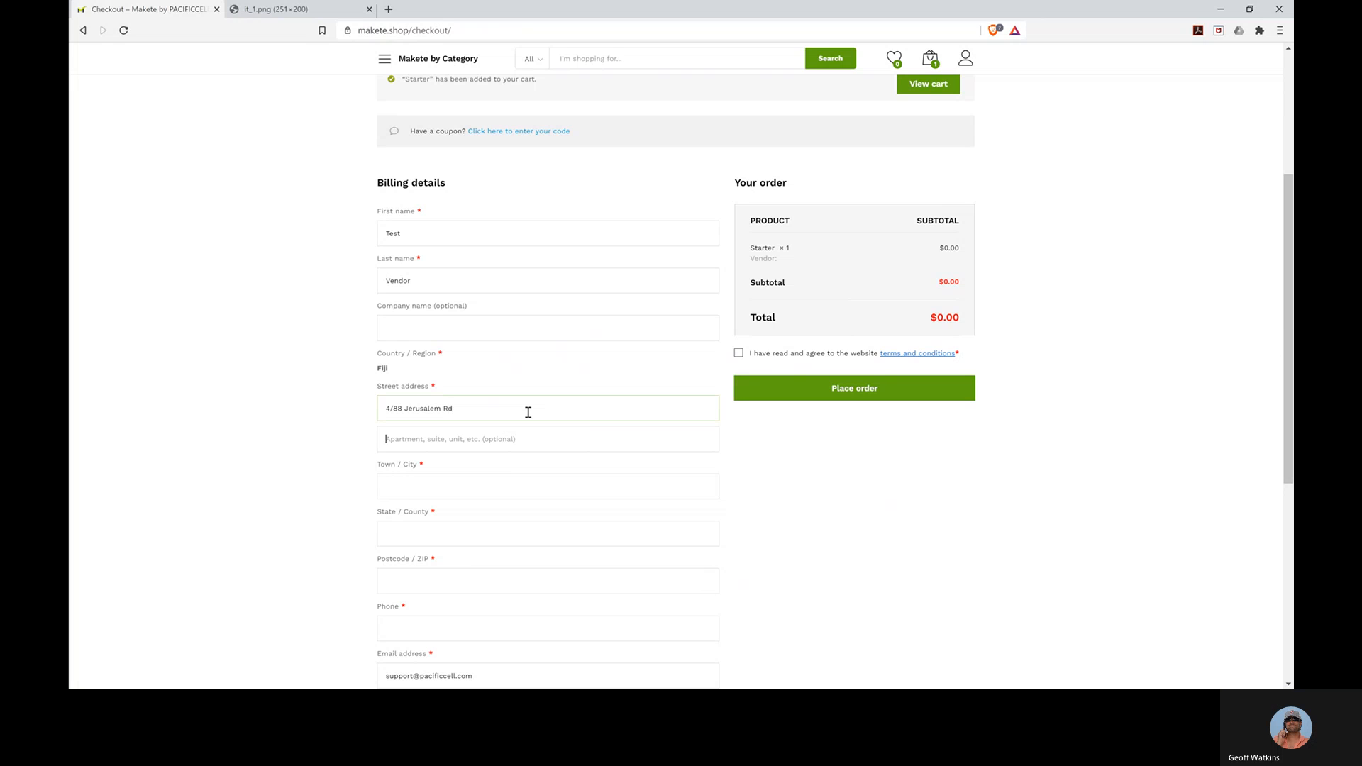
{"action": "type", "text": "Nadi"}
{"action": "key", "text": "BackSpace"}
{"action": "key", "text": "BackSpace"}
{"action": "key", "text": "BackSpace"}
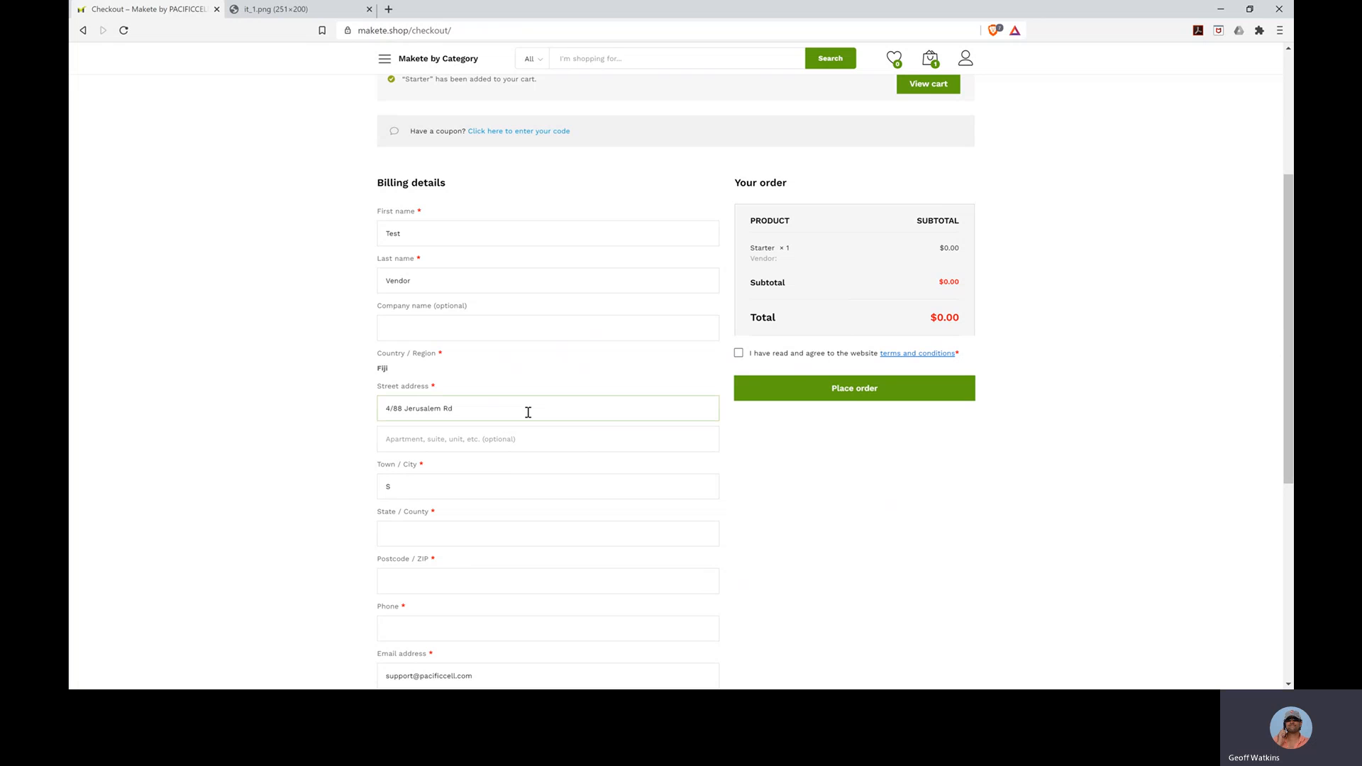
{"action": "type", "text": "abua"}
{"action": "key", "text": "Tab"}
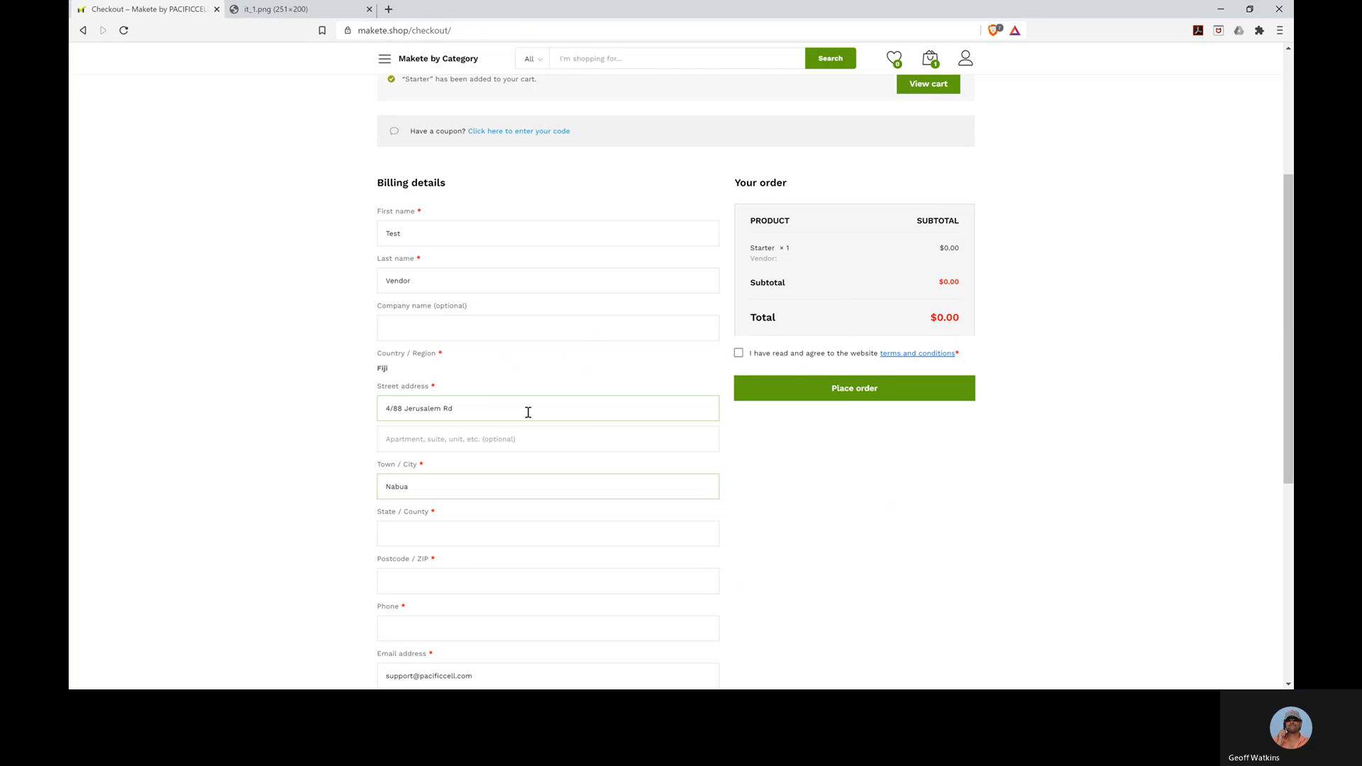
{"action": "type", "text": "Vit"}
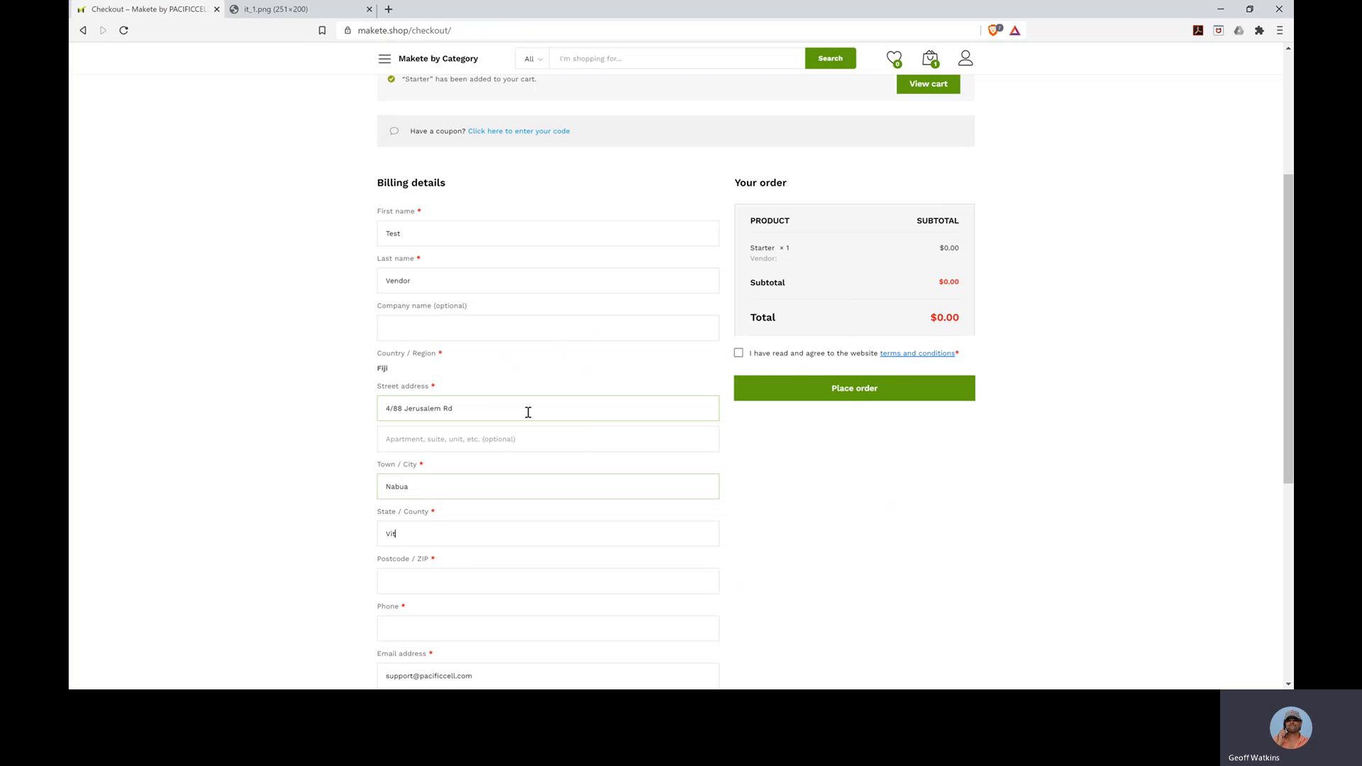
{"action": "type", "text": "i Levu"}
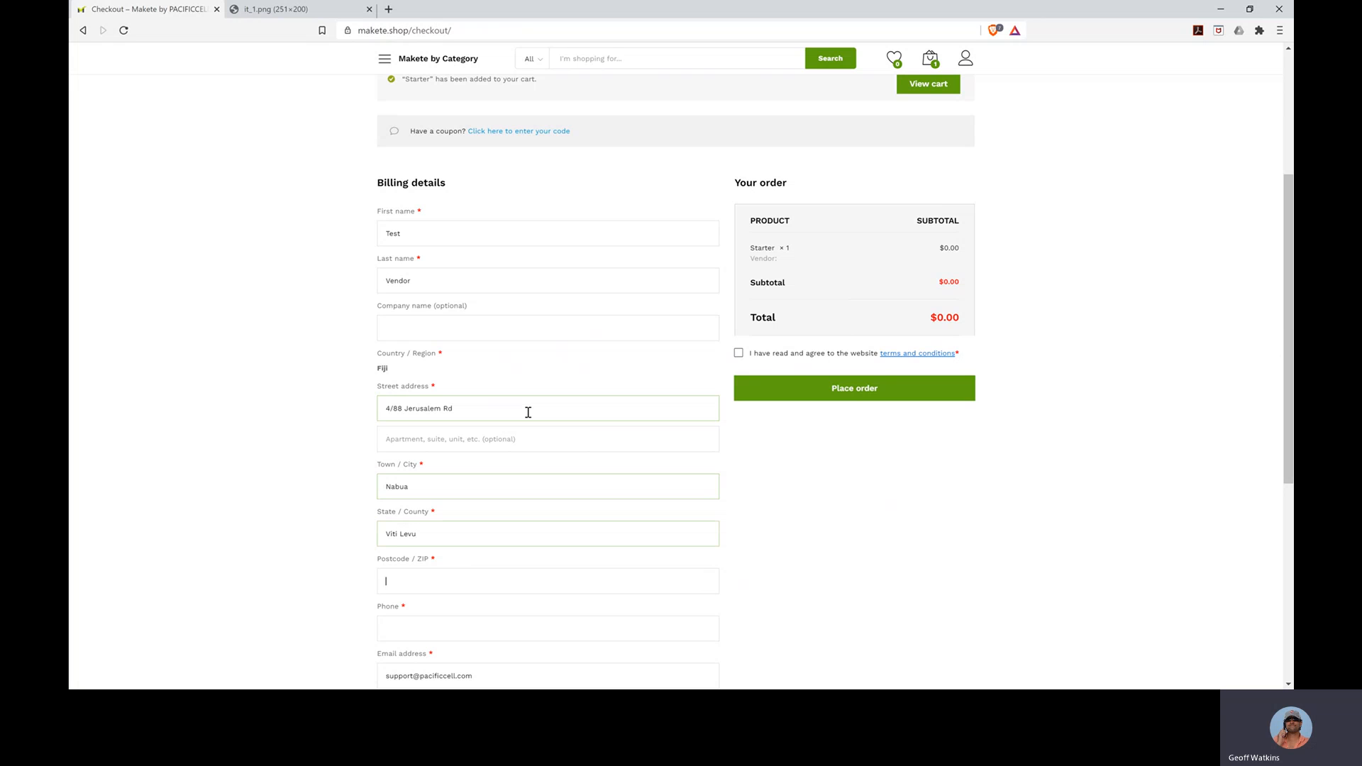
{"action": "key", "text": "Tab"}
{"action": "type", "text": "0"}
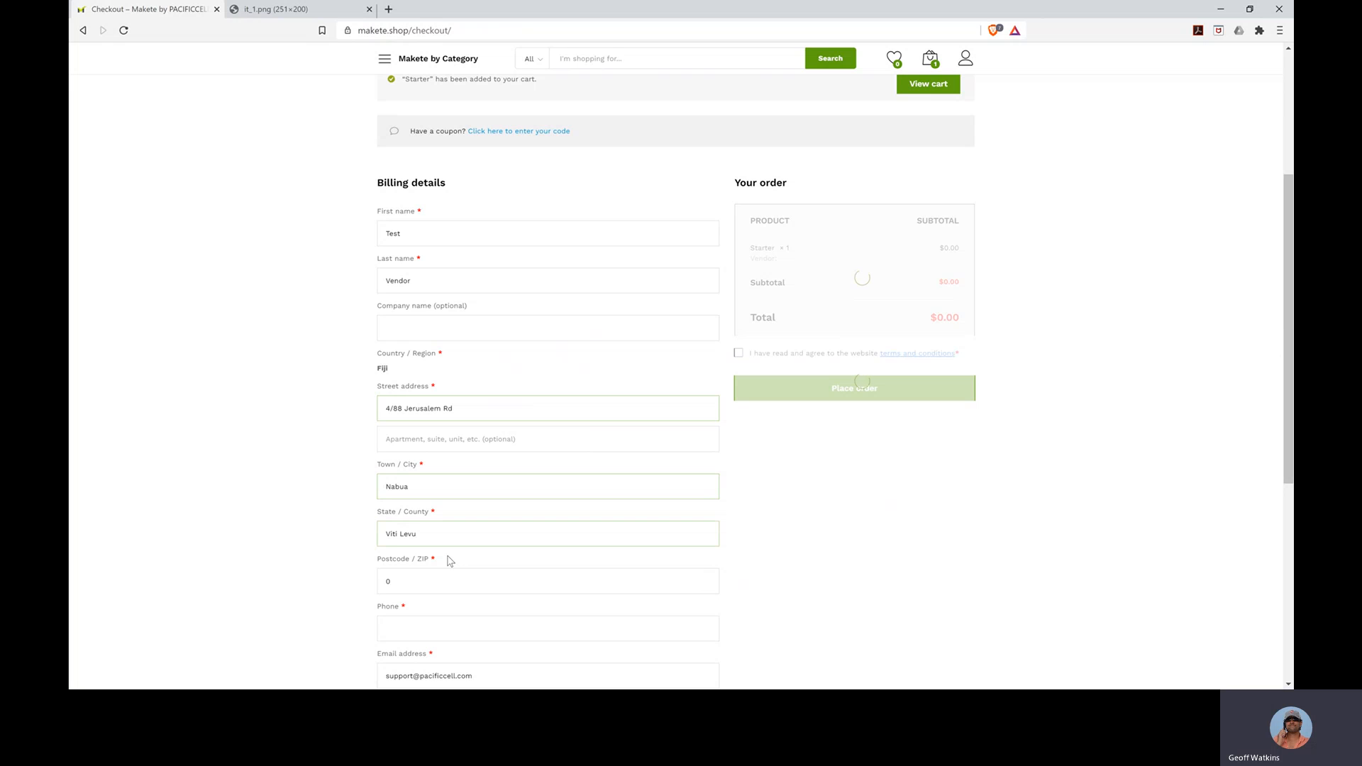
- Enter the billing phone number on the Starter checkout form
{"action": "scroll", "coordinate": [447, 560], "scroll_direction": "down", "scroll_amount": 1}
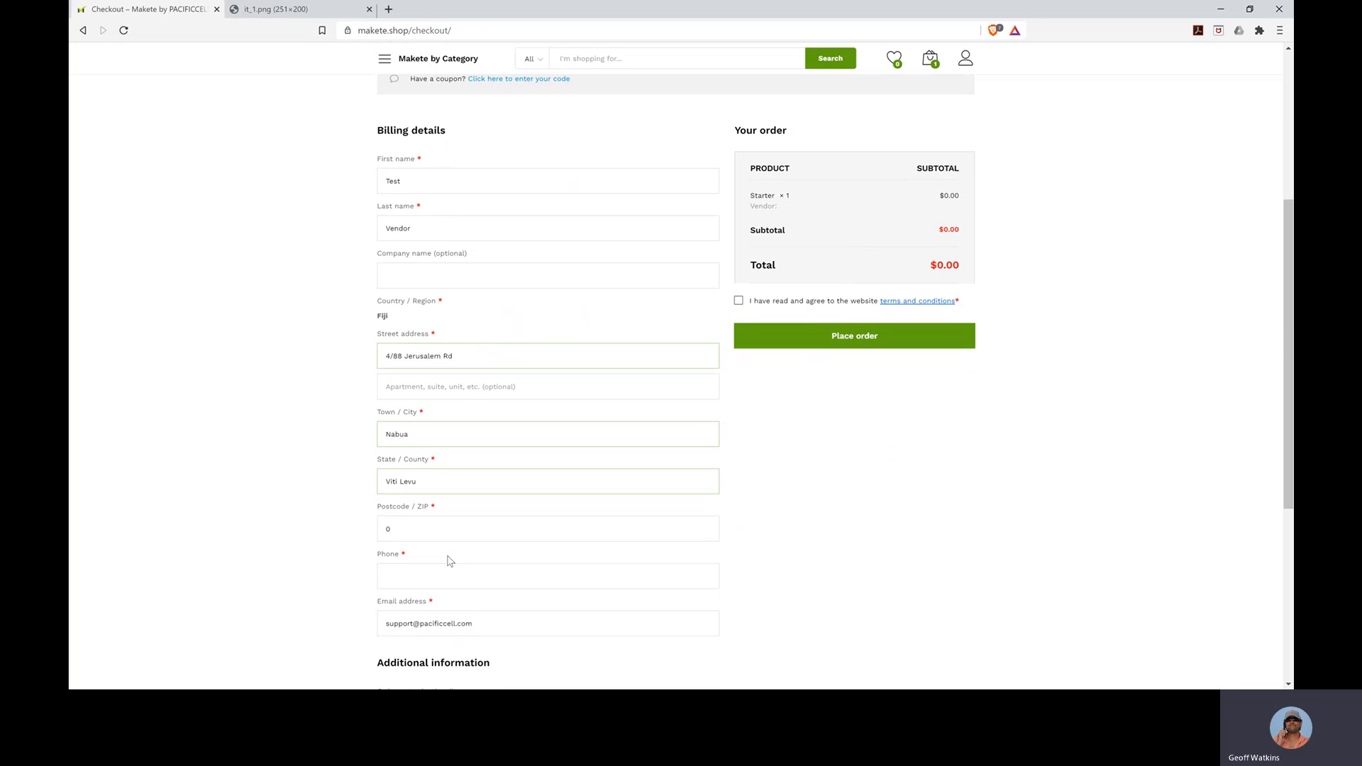
{"action": "left_click", "coordinate": [436, 571]}
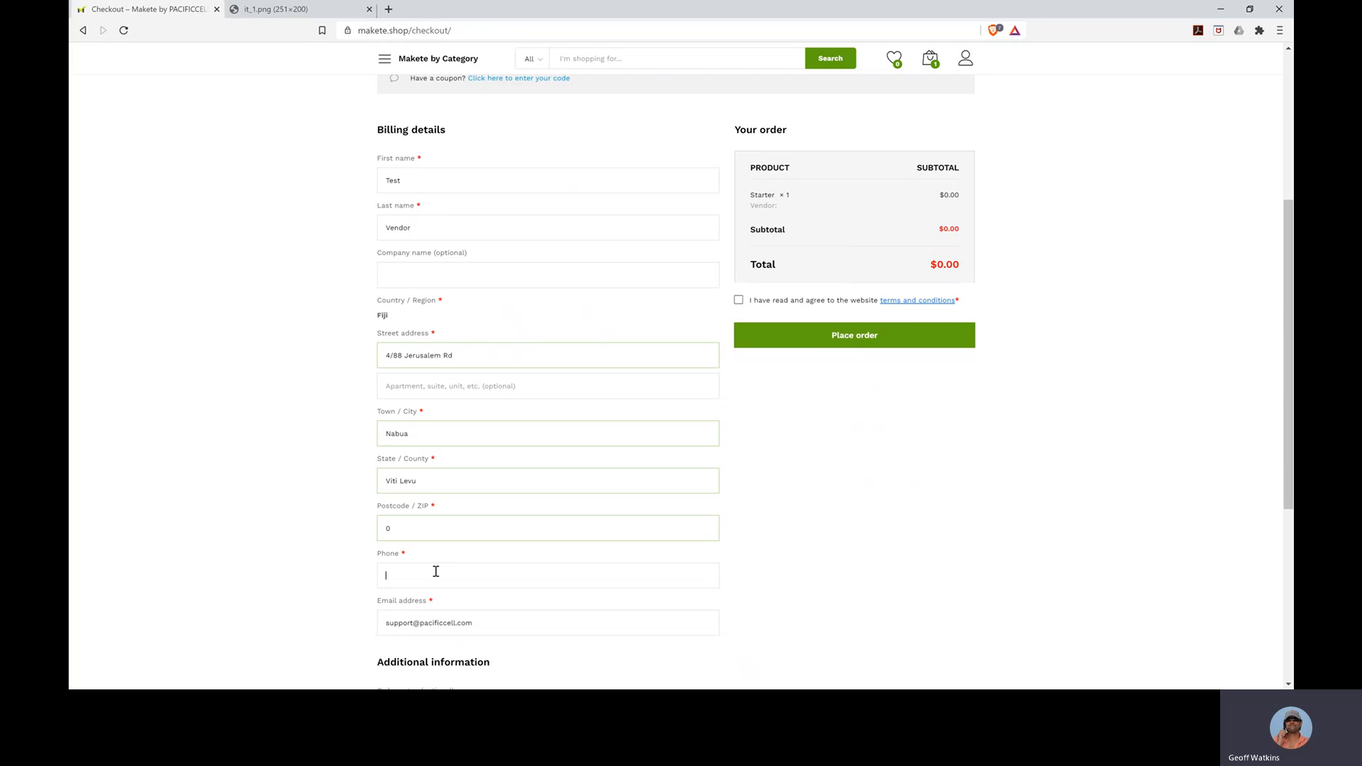
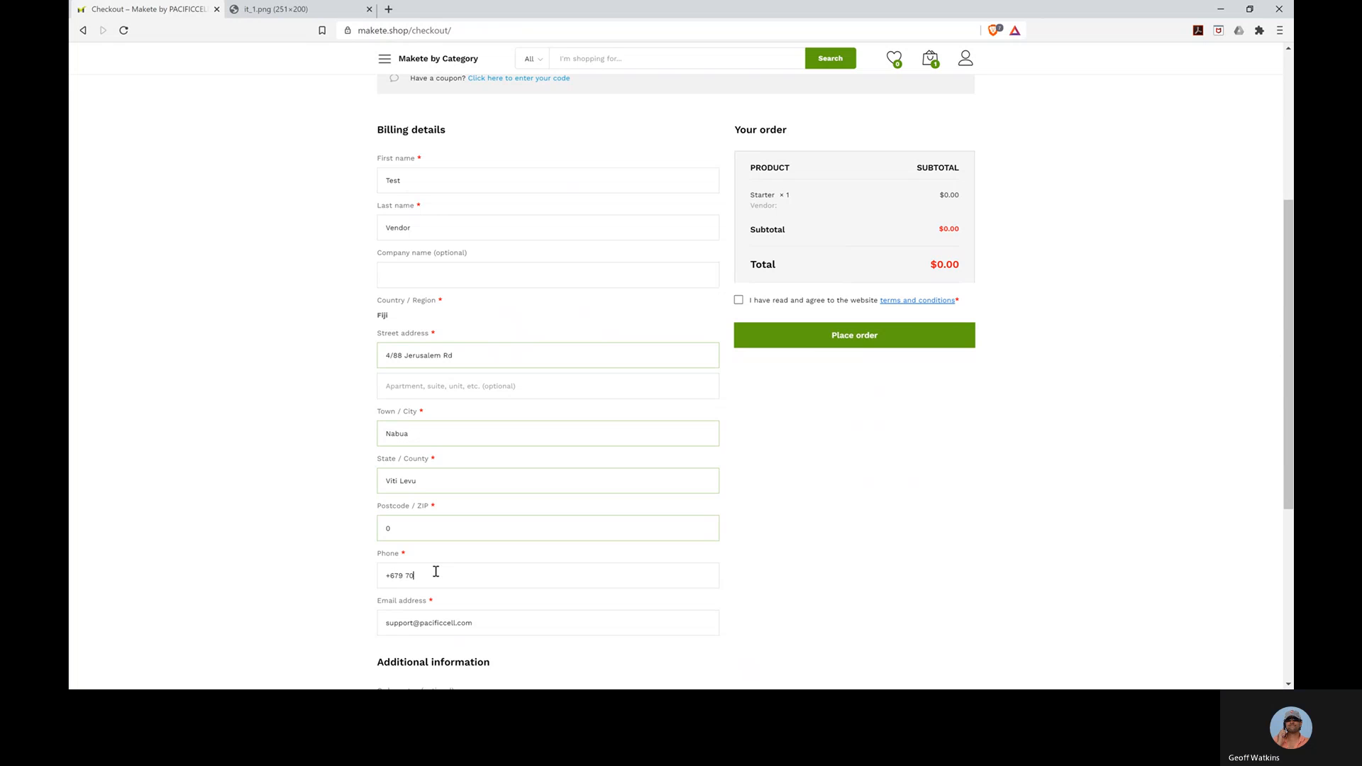
{"action": "scroll", "coordinate": [436, 571], "scroll_direction": "down", "scroll_amount": 2}
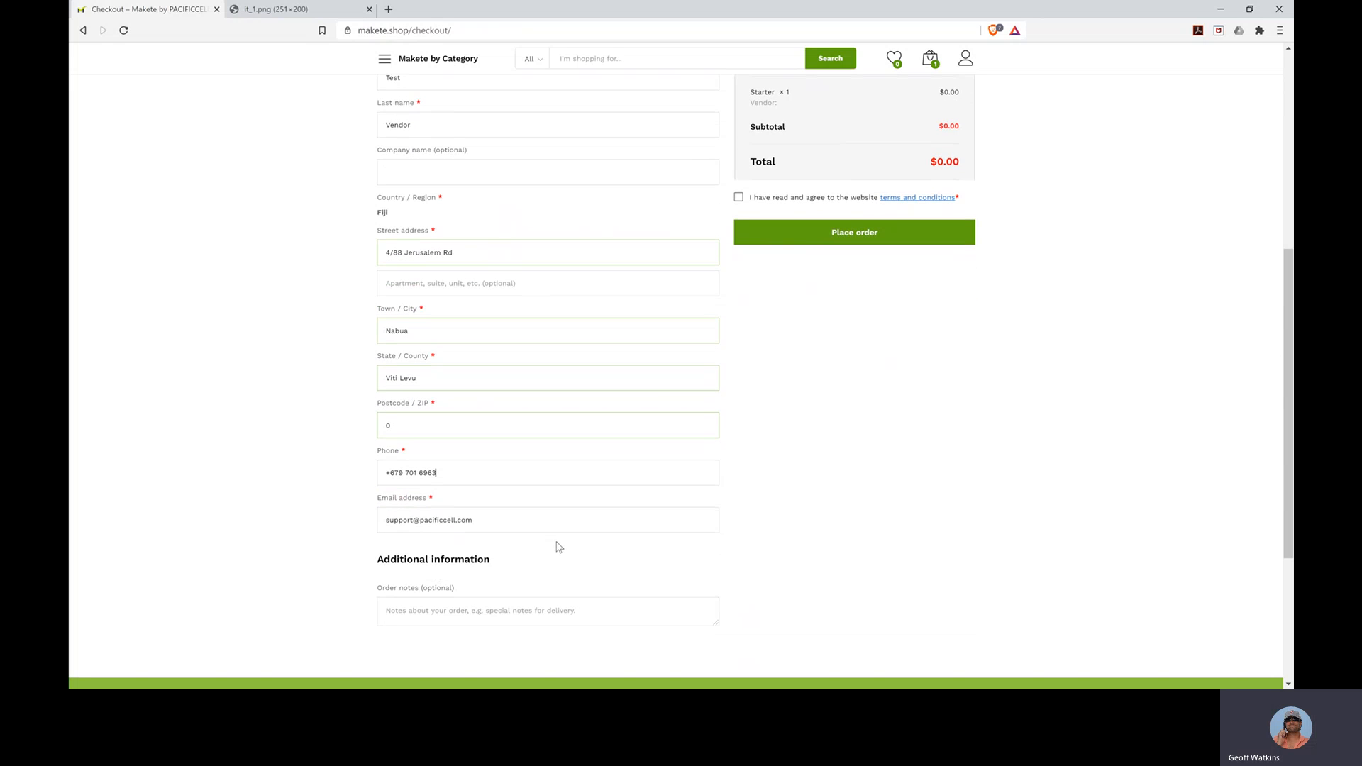
{"action": "scroll", "coordinate": [658, 383], "scroll_direction": "up", "scroll_amount": 3}
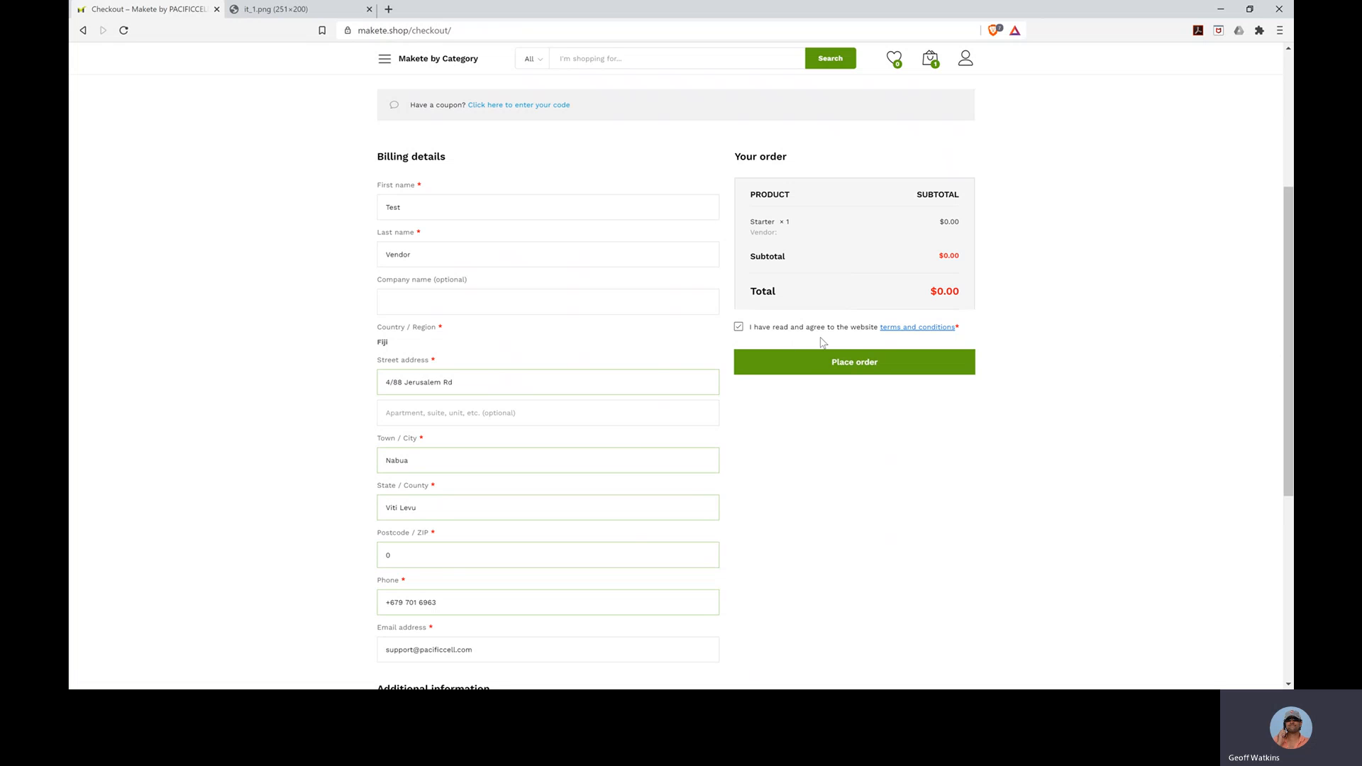
- Place the $0.00 Starter order, review the order-received confirmation, and return to the Dashboard
{"action": "left_click", "coordinate": [852, 366]}
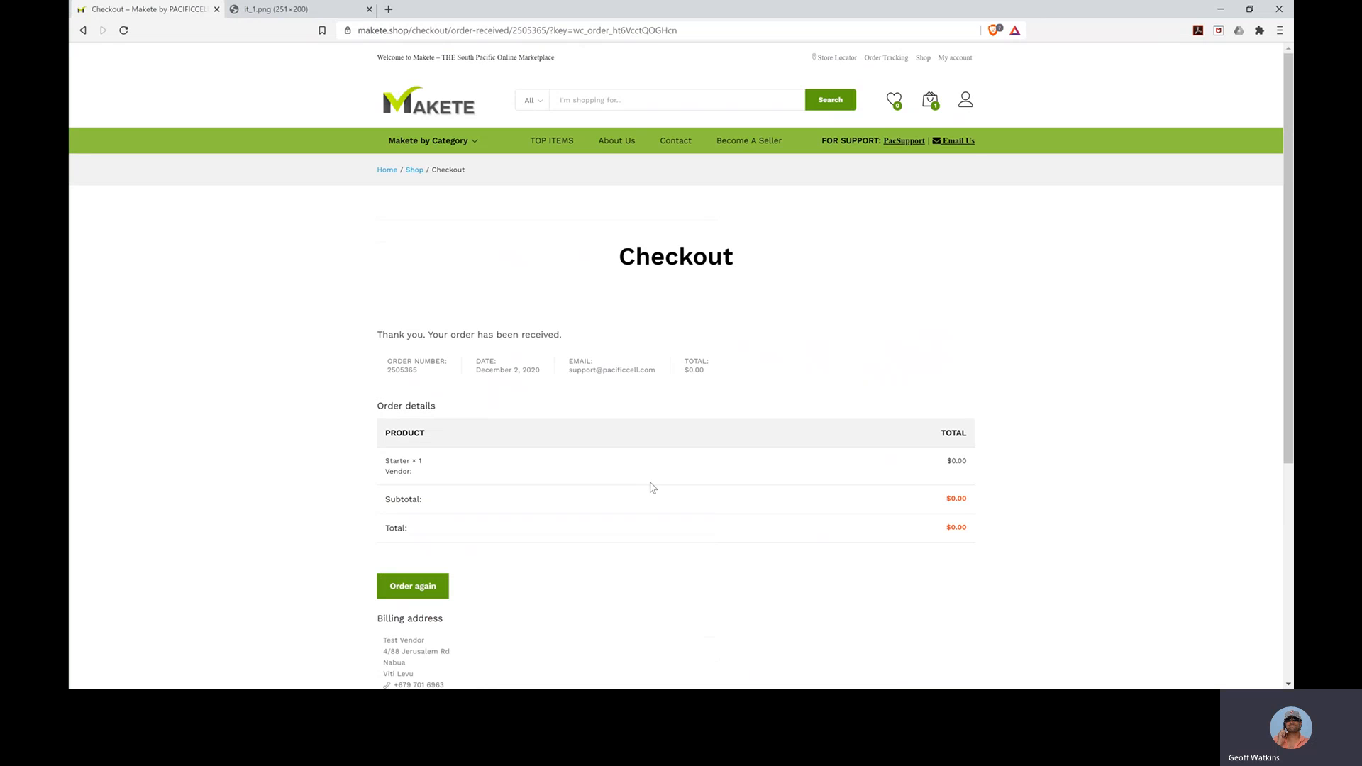
{"action": "mouse_move", "coordinate": [934, 106]}
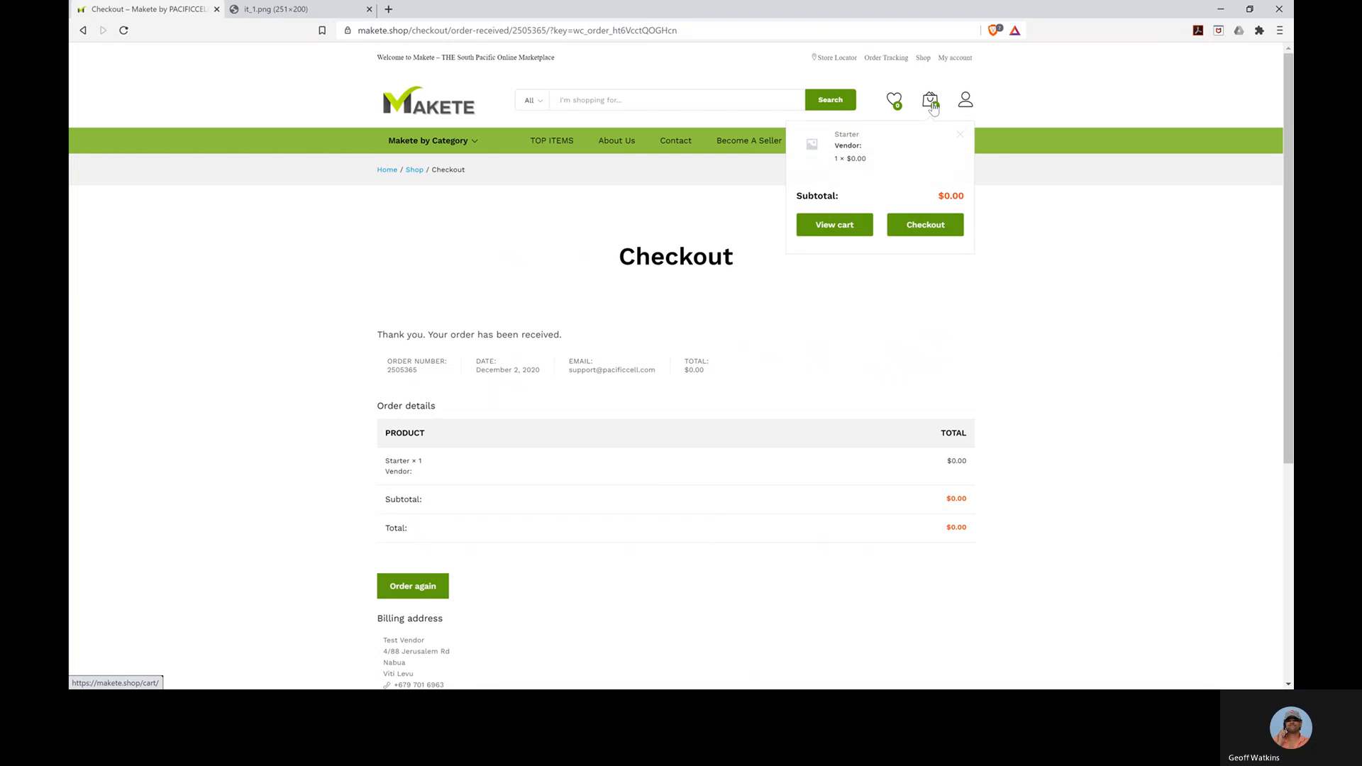
{"action": "scroll", "coordinate": [836, 420], "scroll_direction": "down", "scroll_amount": 5}
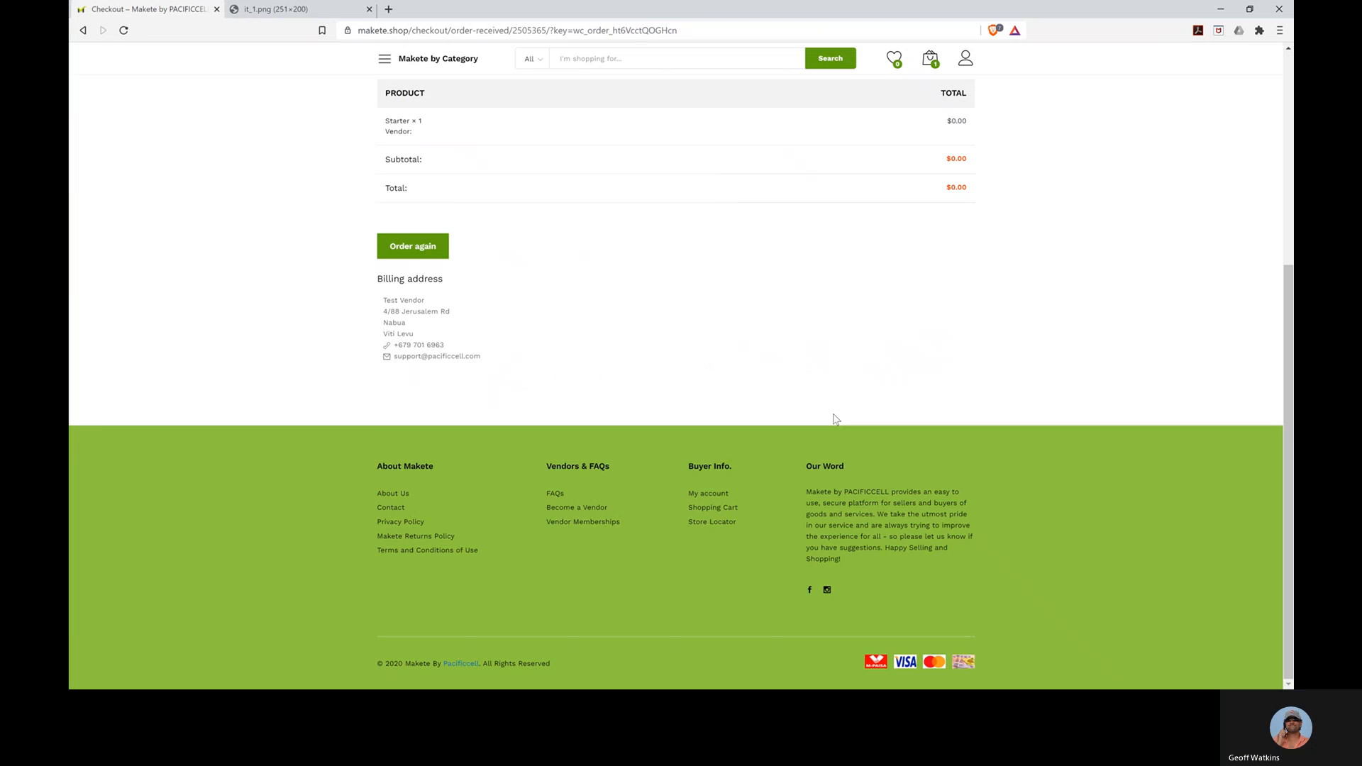
{"action": "scroll", "coordinate": [835, 420], "scroll_direction": "up", "scroll_amount": 3}
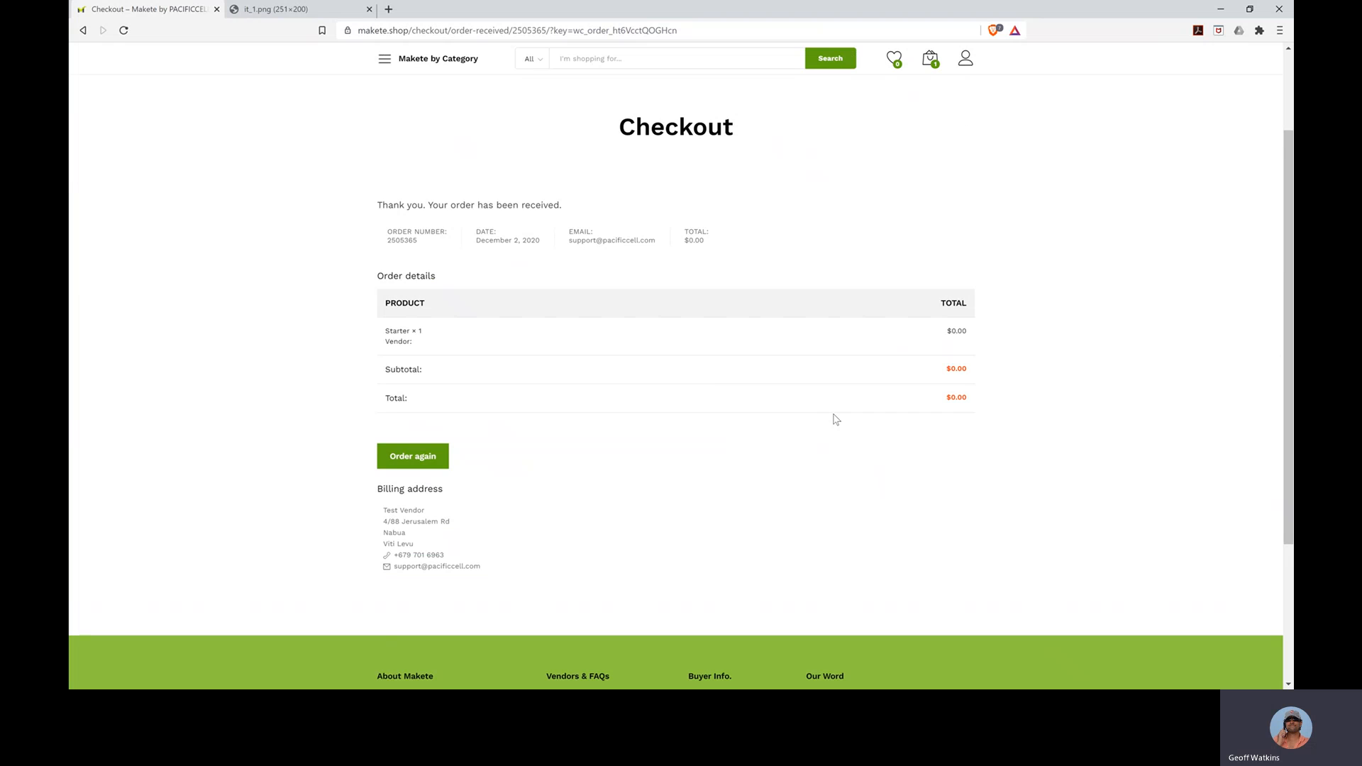
{"action": "scroll", "coordinate": [836, 419], "scroll_direction": "up", "scroll_amount": 2}
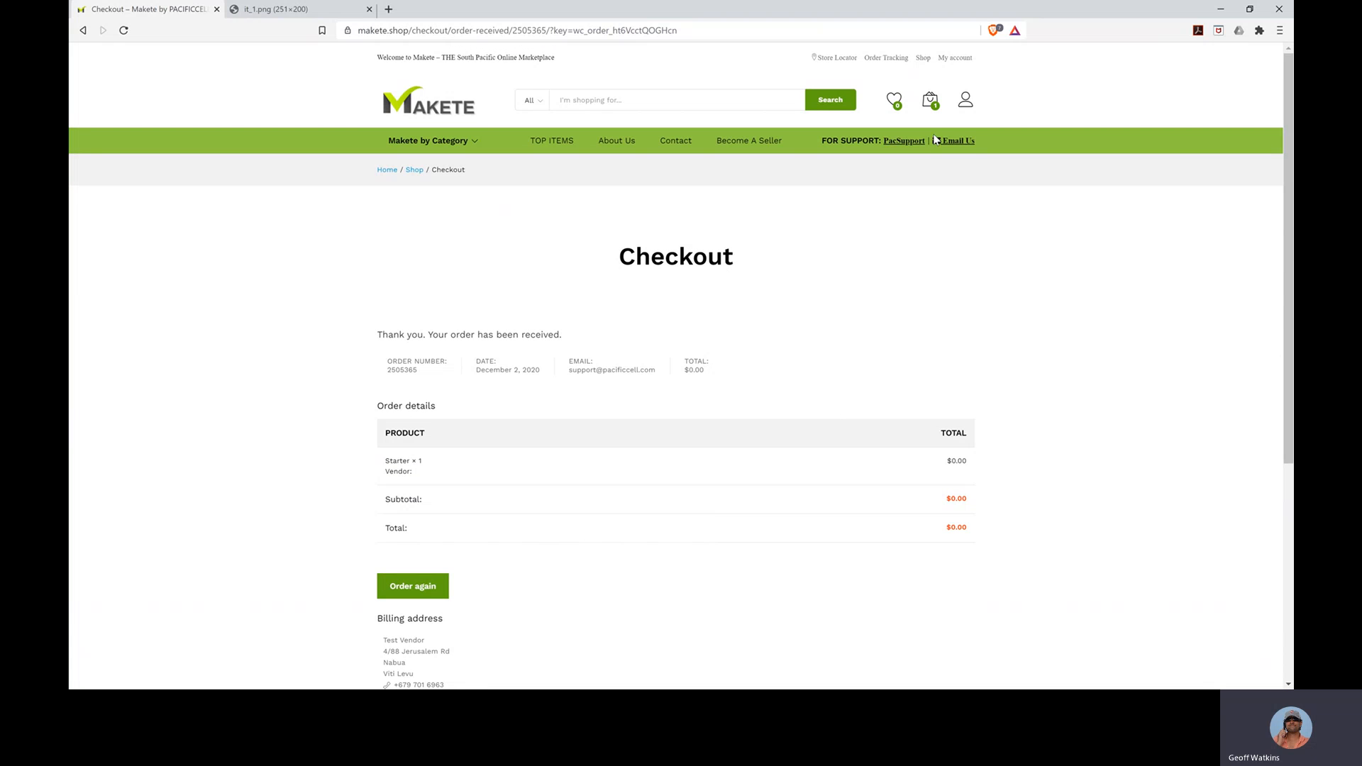
{"action": "left_click", "coordinate": [889, 157]}
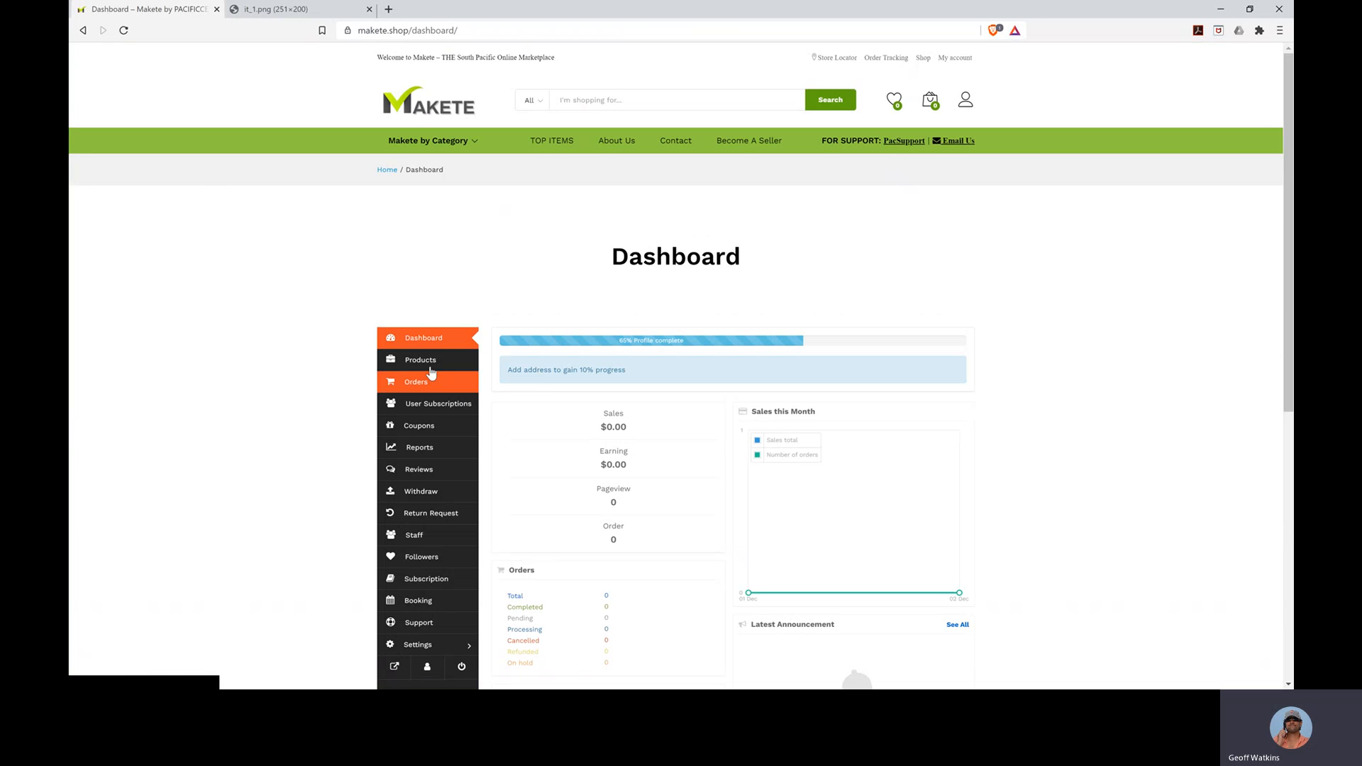
- Go to the empty Products list and start an 'Add new product' form
{"action": "left_click", "coordinate": [429, 365]}
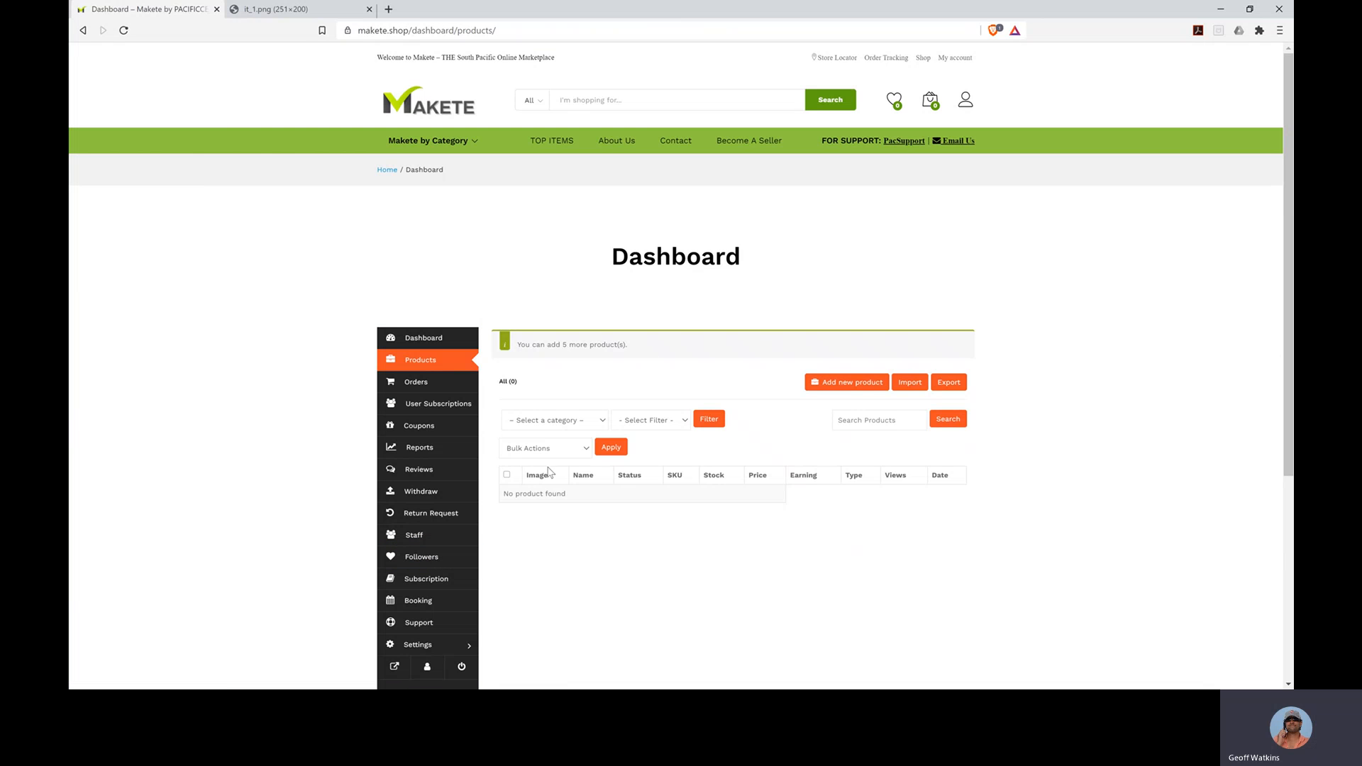
{"action": "left_click", "coordinate": [848, 387]}
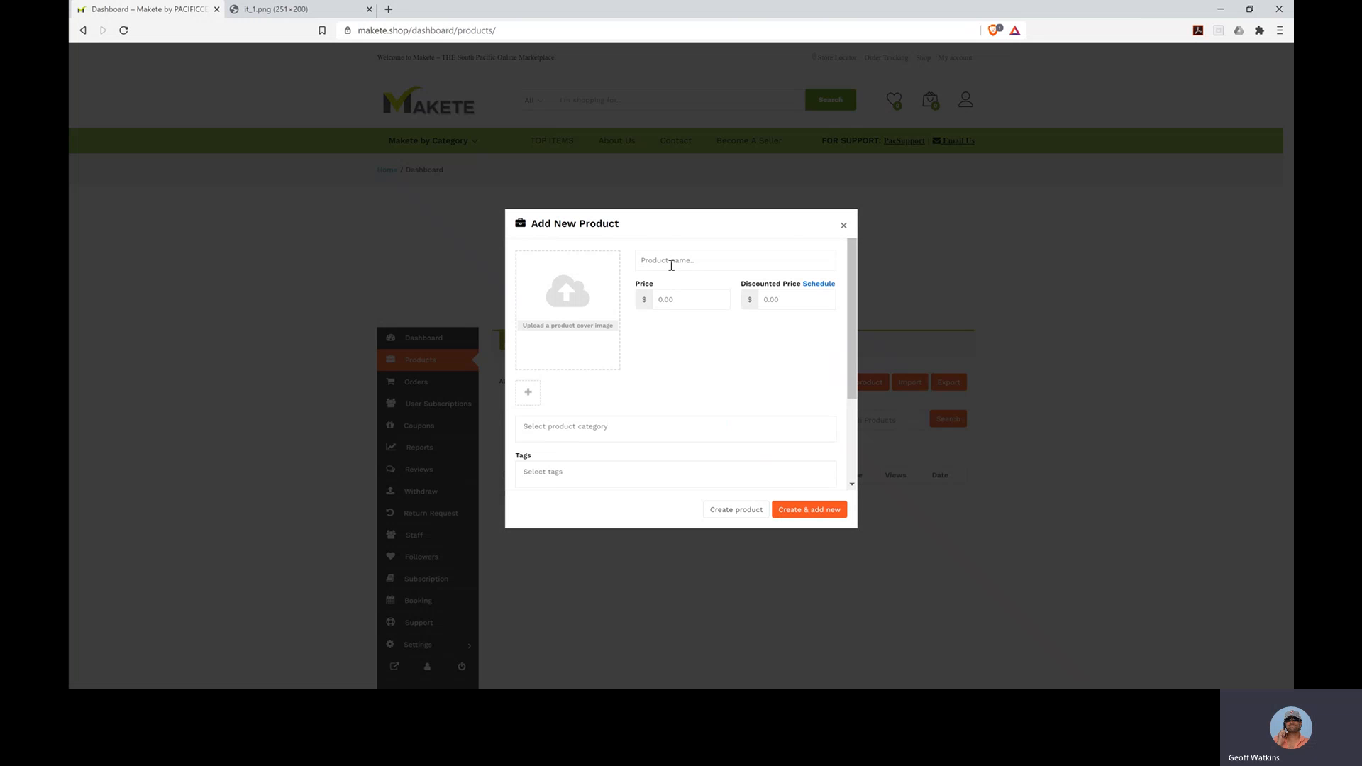
- Name the product 'Test Product 1' with price 10 and discounted price 7.50
{"action": "left_click", "coordinate": [671, 265]}
{"action": "type", "text": "Test "}
{"action": "type", "text": "Prodcut"}
{"action": "key", "text": "BackSpace"}
{"action": "key", "text": "BackSpace"}
{"action": "key", "text": "BackSpace"}
{"action": "key", "text": "BackSpace"}
{"action": "type", "text": "uct 1"}
{"action": "key", "text": "Tab"}
{"action": "type", "text": "10"}
{"action": "key", "text": "Tab"}
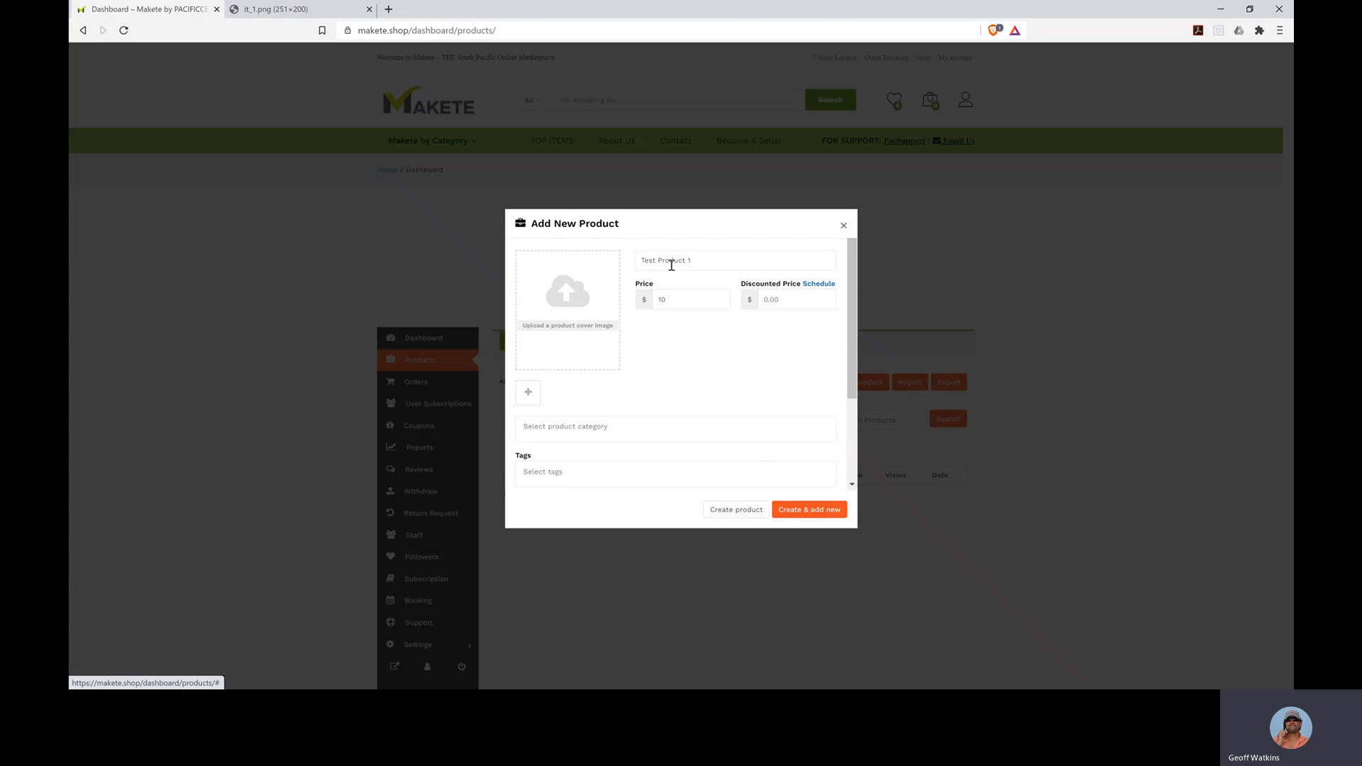
{"action": "left_click", "coordinate": [790, 297]}
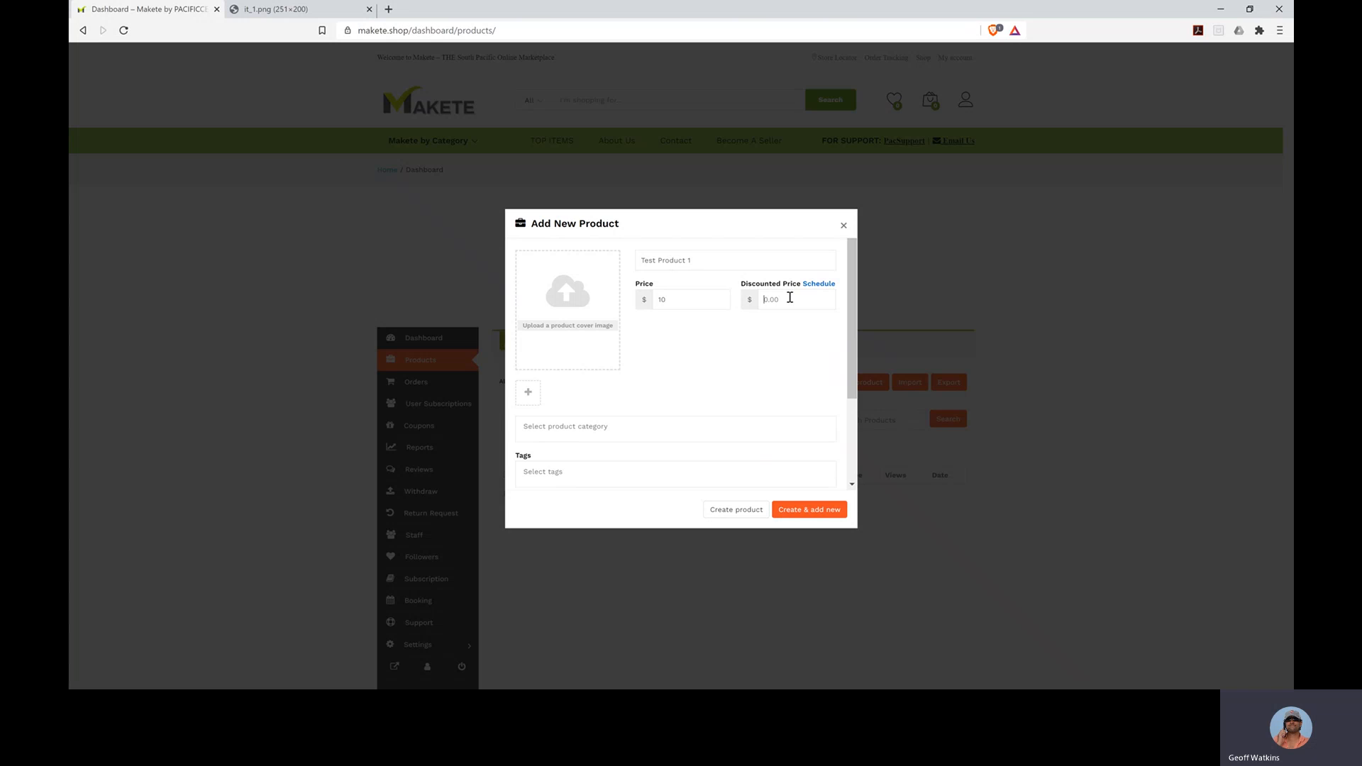
{"action": "type", "text": "7.5"}
{"action": "left_click", "coordinate": [819, 284]}
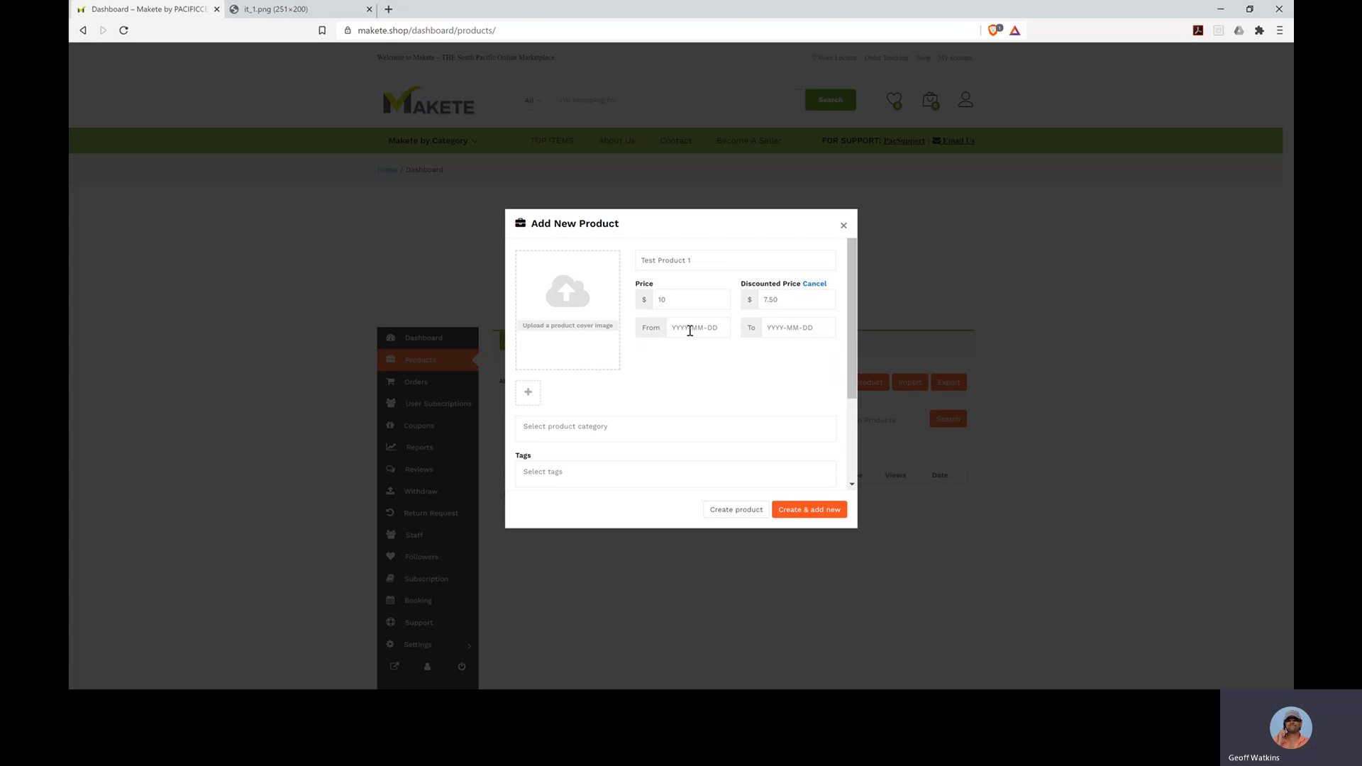
- Drop the discount's From/To dates and set the category to Cafe & Fastfood
{"action": "left_click", "coordinate": [553, 433]}
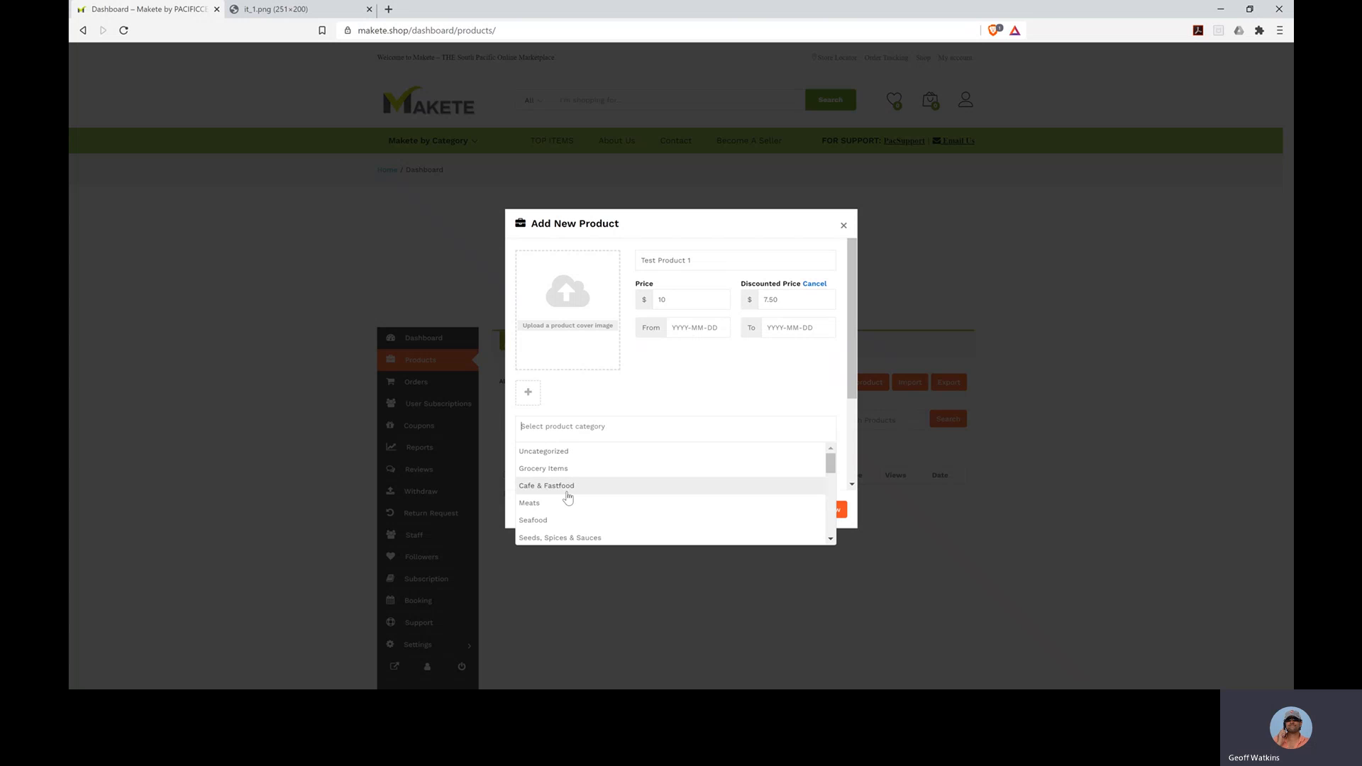
{"action": "scroll", "coordinate": [568, 498], "scroll_direction": "down", "scroll_amount": 6}
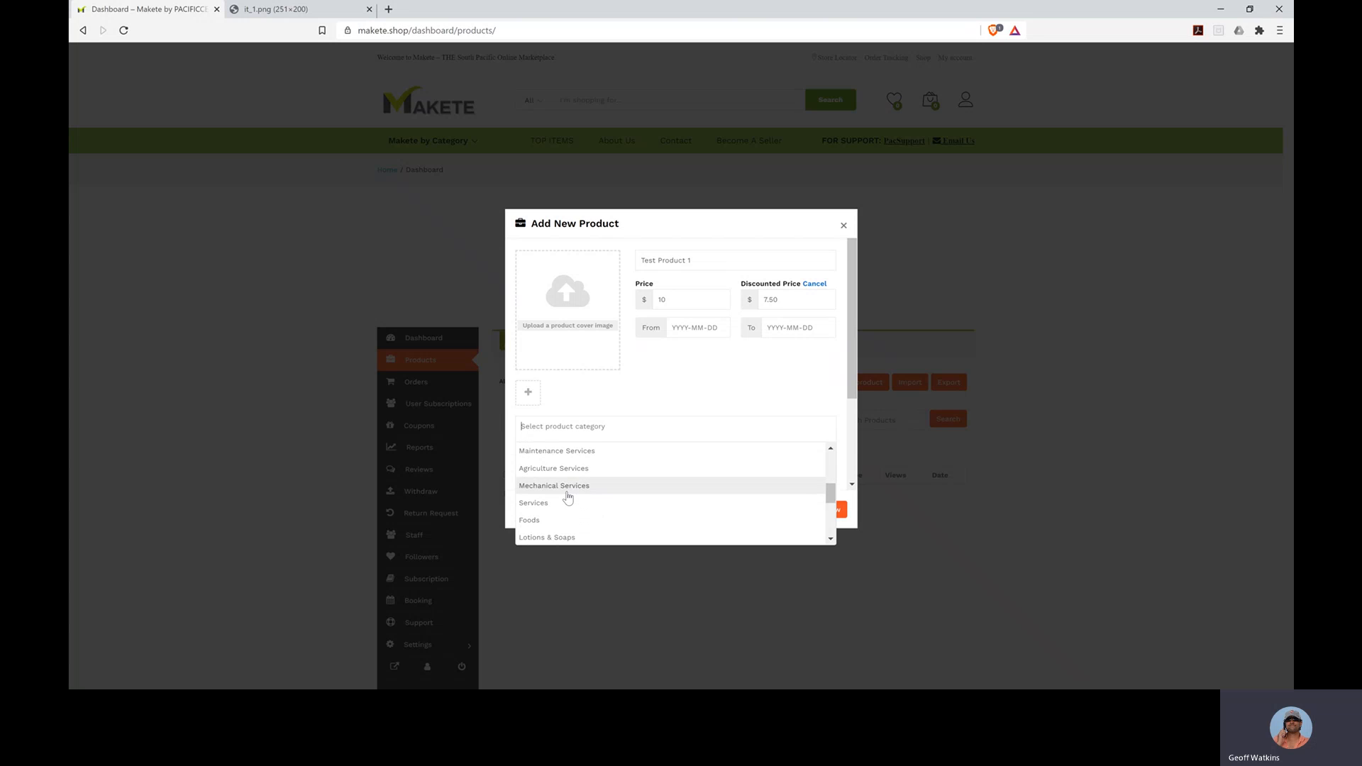
{"action": "scroll", "coordinate": [567, 498], "scroll_direction": "down", "scroll_amount": 5}
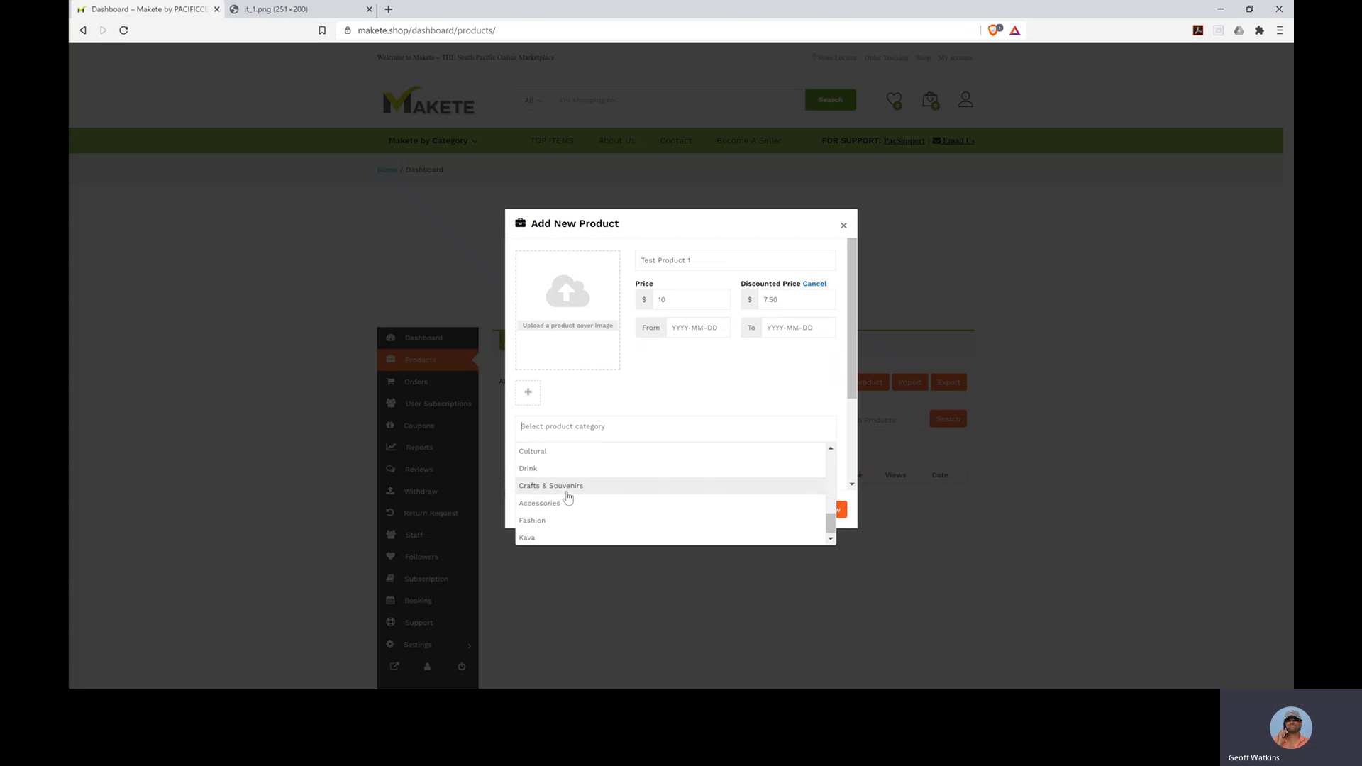
{"action": "scroll", "coordinate": [568, 498], "scroll_direction": "up", "scroll_amount": 3}
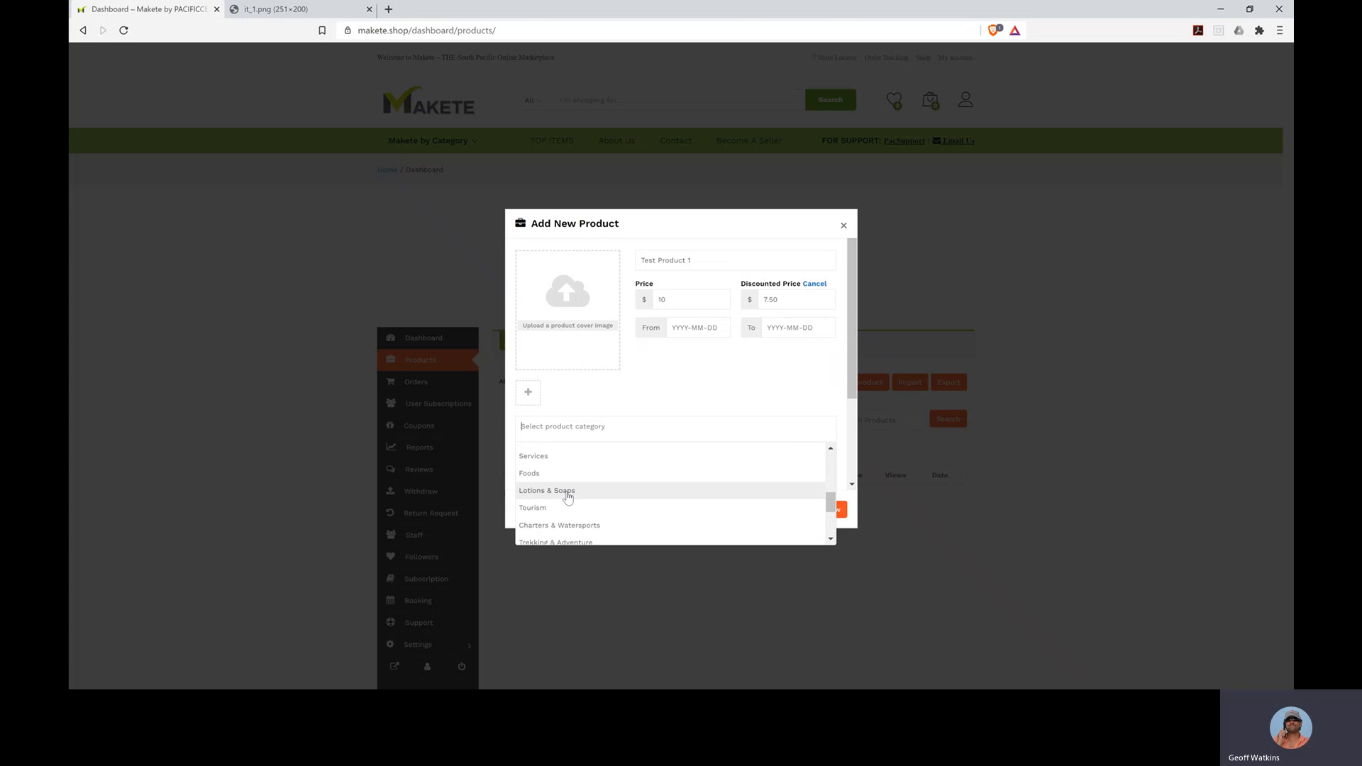
{"action": "scroll", "coordinate": [567, 497], "scroll_direction": "up", "scroll_amount": 2}
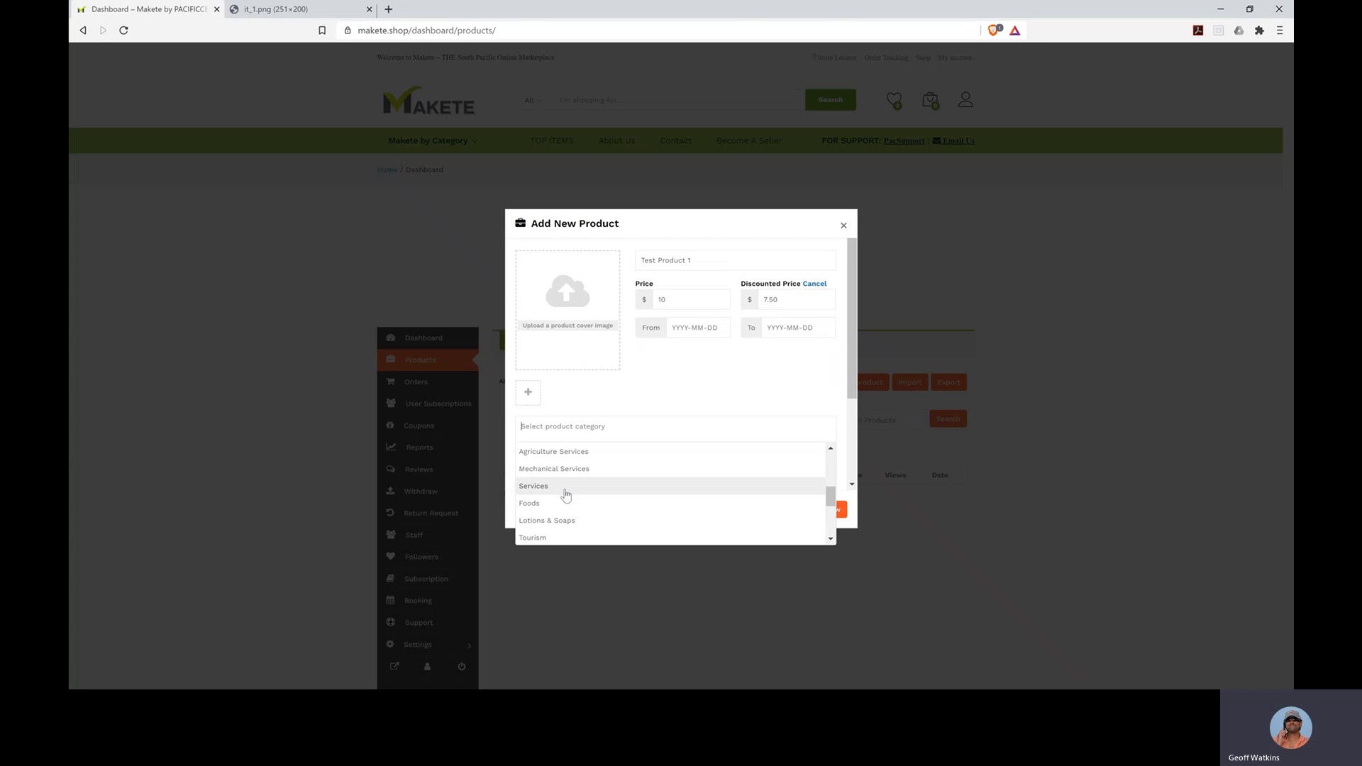
{"action": "left_click", "coordinate": [815, 289]}
{"action": "left_click", "coordinate": [816, 290]}
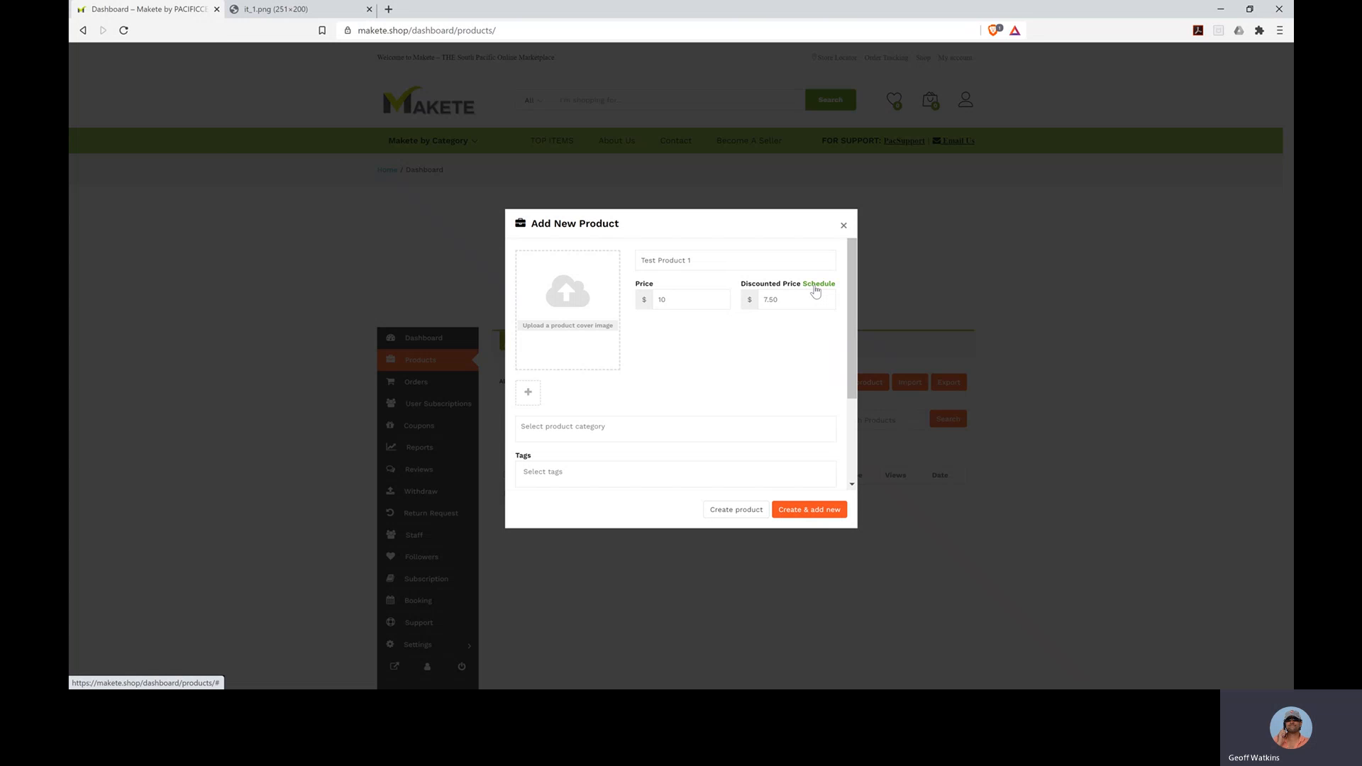
{"action": "left_click", "coordinate": [568, 429]}
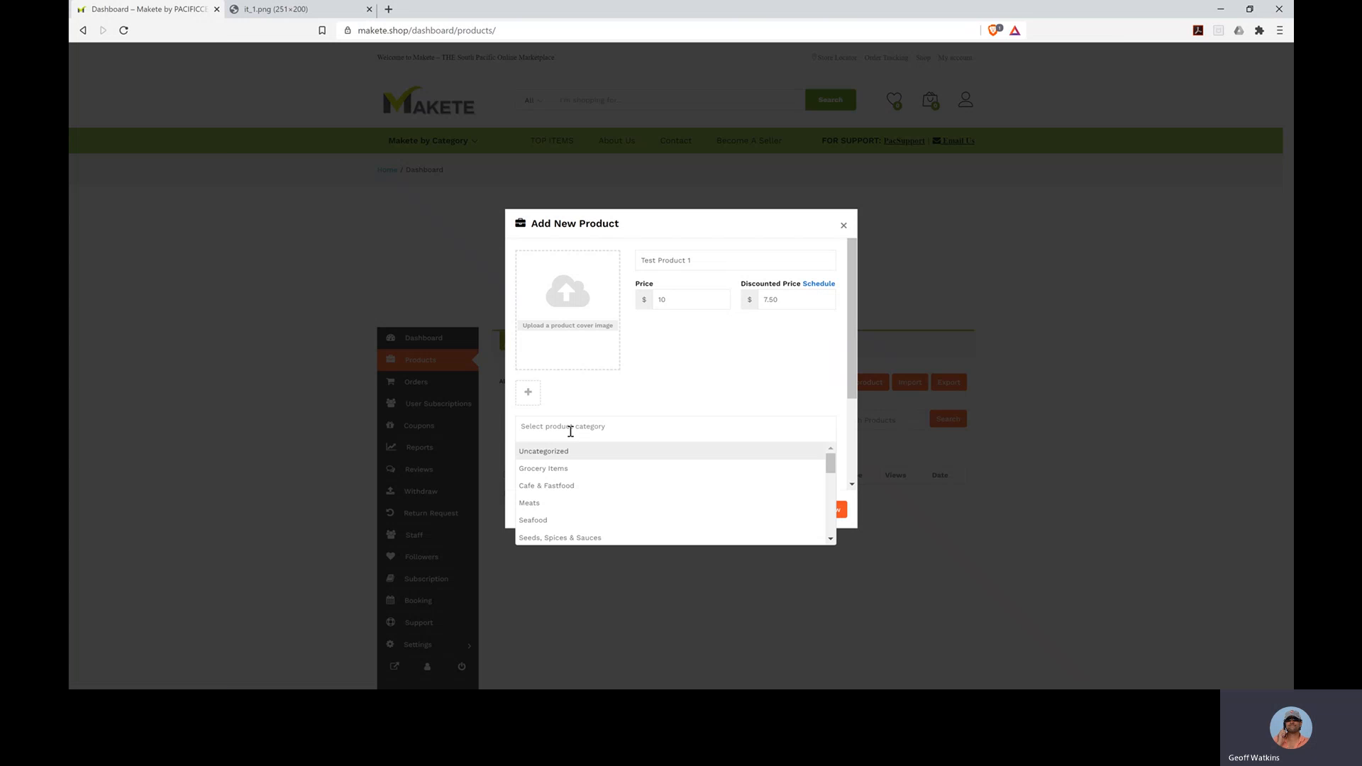
{"action": "left_click", "coordinate": [557, 485]}
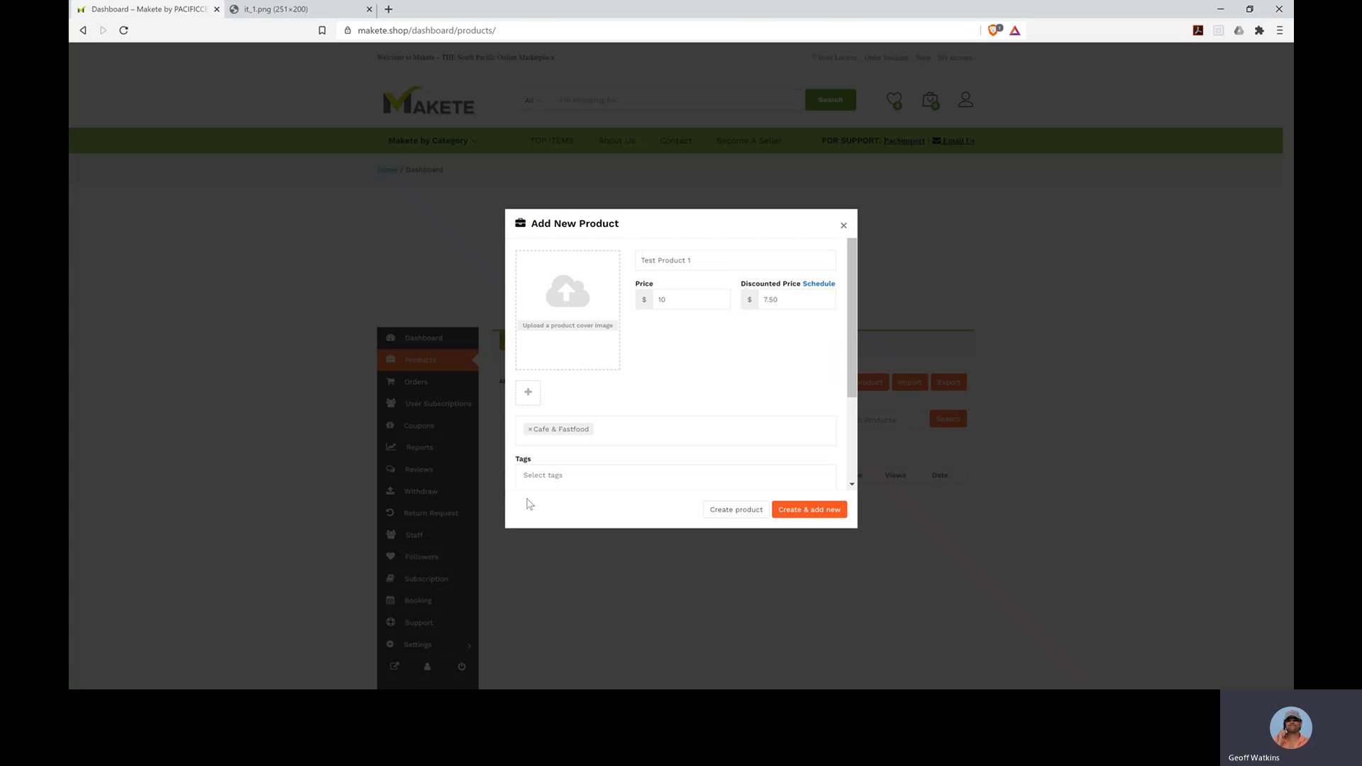
- Add the Food and Household tags to Test Product 1
{"action": "left_click", "coordinate": [558, 479]}
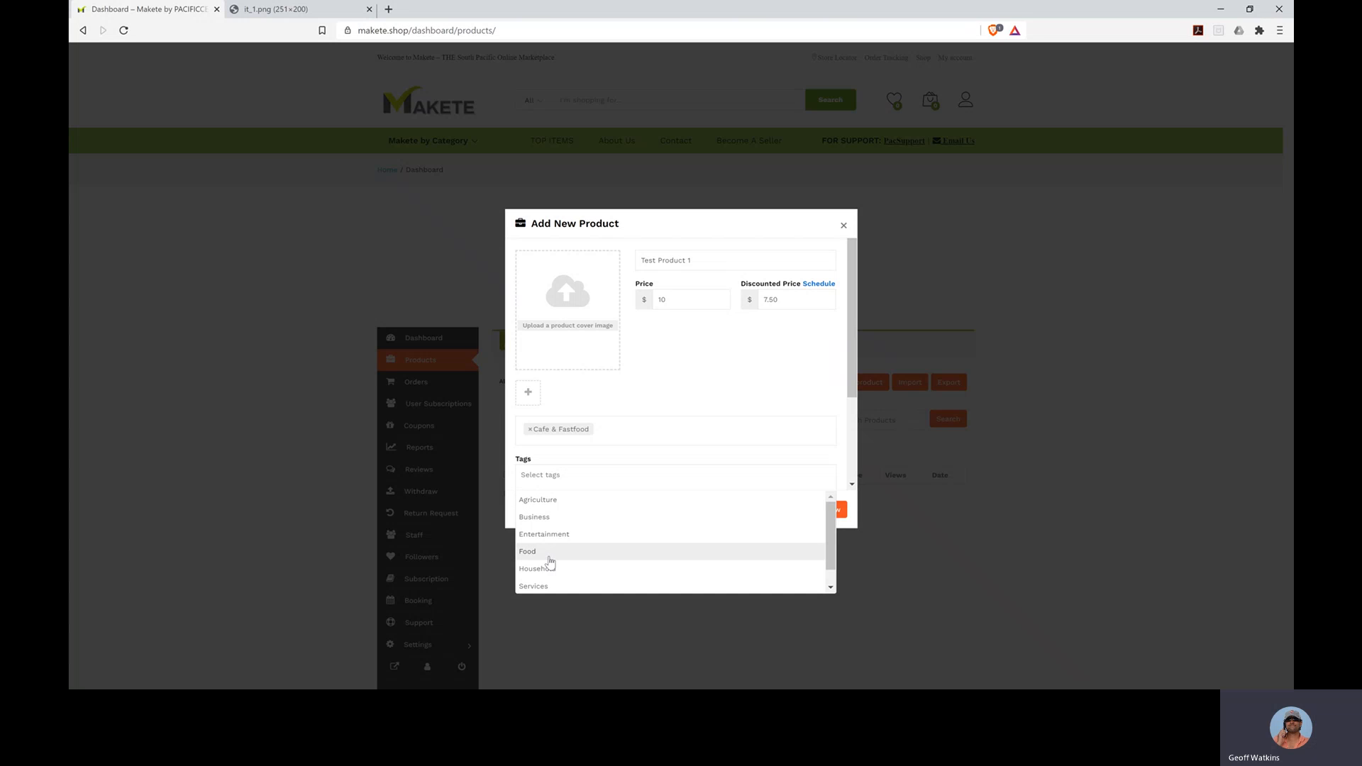
{"action": "left_click", "coordinate": [549, 559]}
{"action": "left_click", "coordinate": [589, 477]}
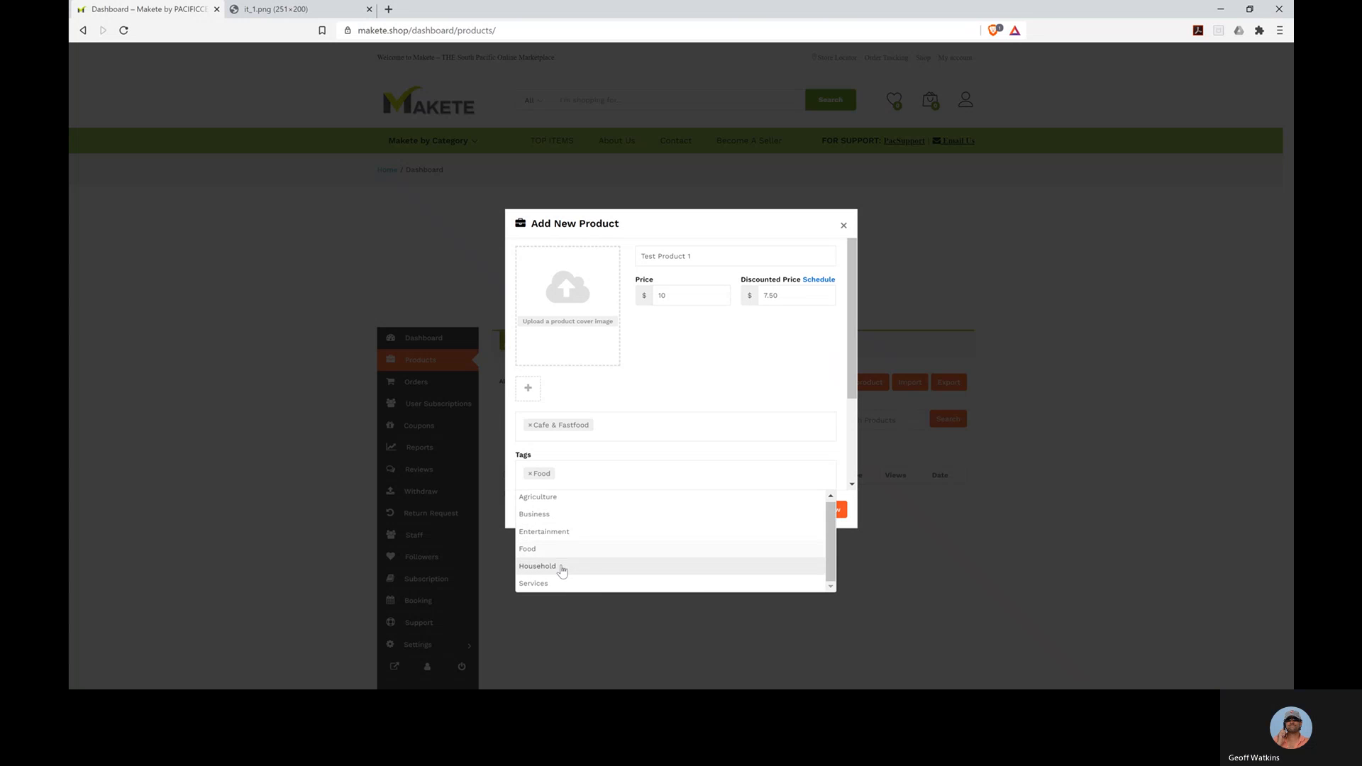
{"action": "left_click", "coordinate": [561, 567]}
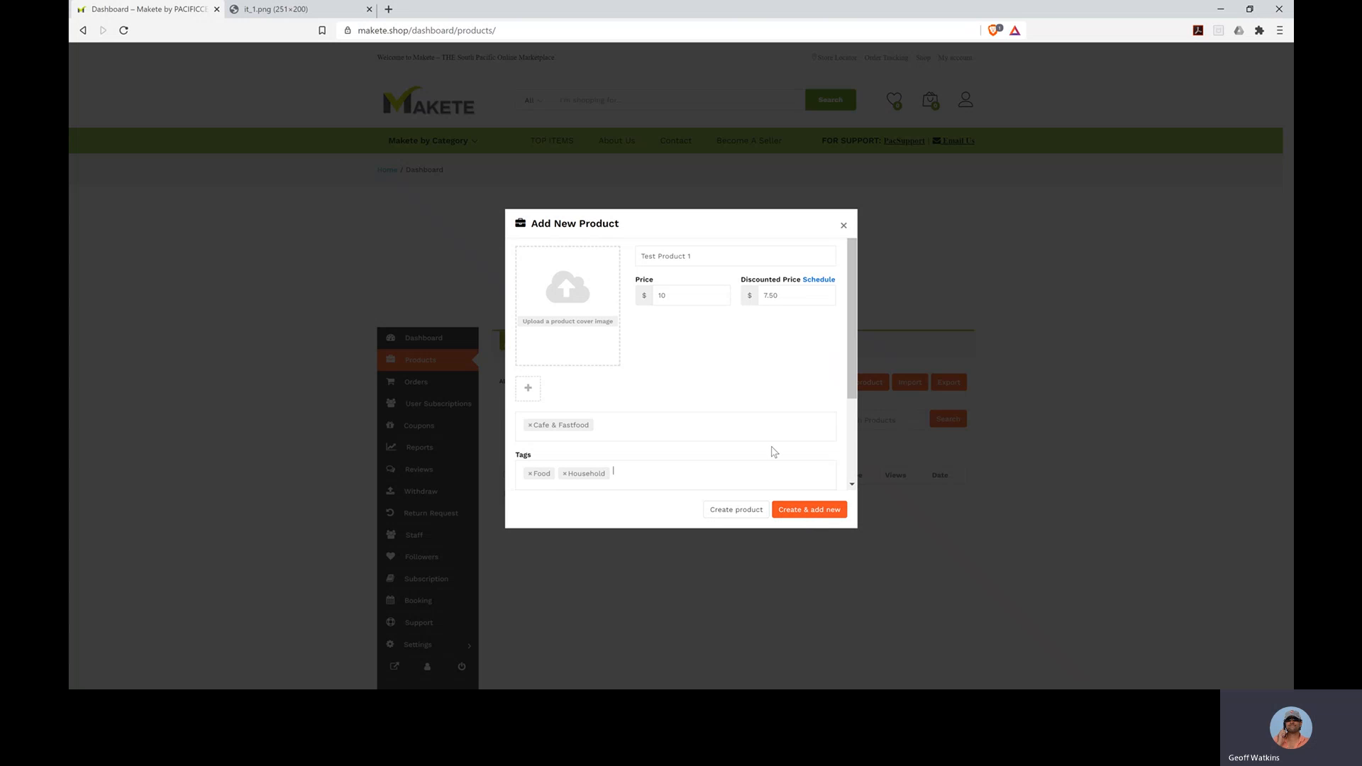
- Leave the brand unset and enter the short description 'this is product that you don't want to miss'
{"action": "scroll", "coordinate": [772, 451], "scroll_direction": "down", "scroll_amount": 2}
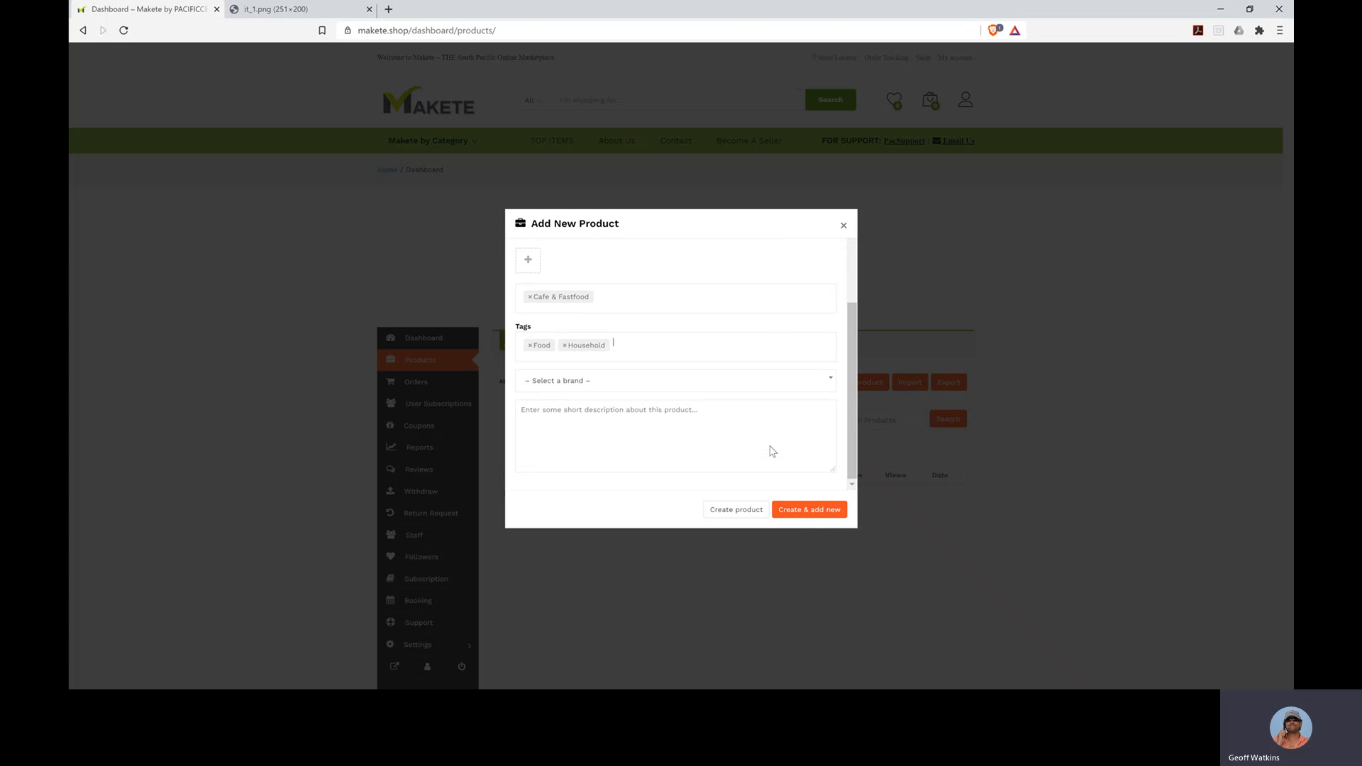
{"action": "left_click", "coordinate": [818, 384]}
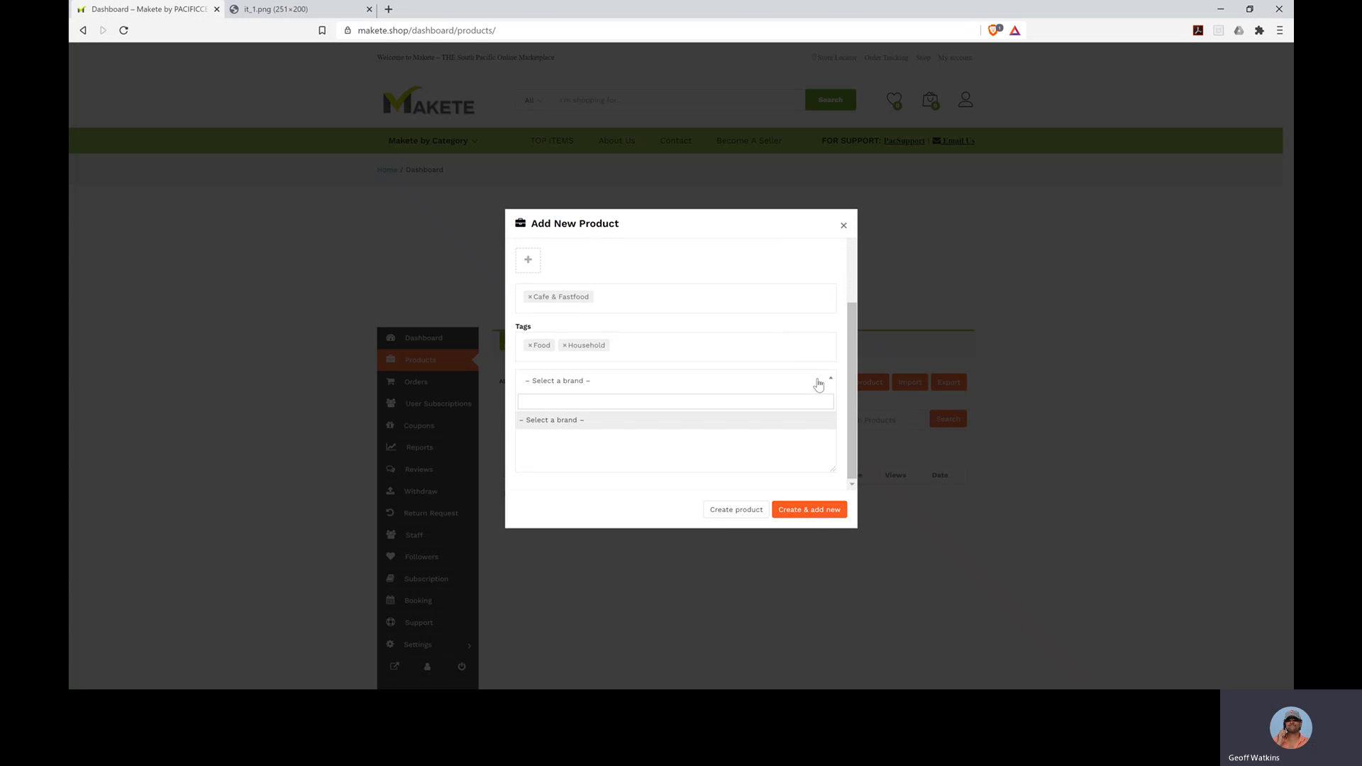
{"action": "left_click", "coordinate": [830, 325]}
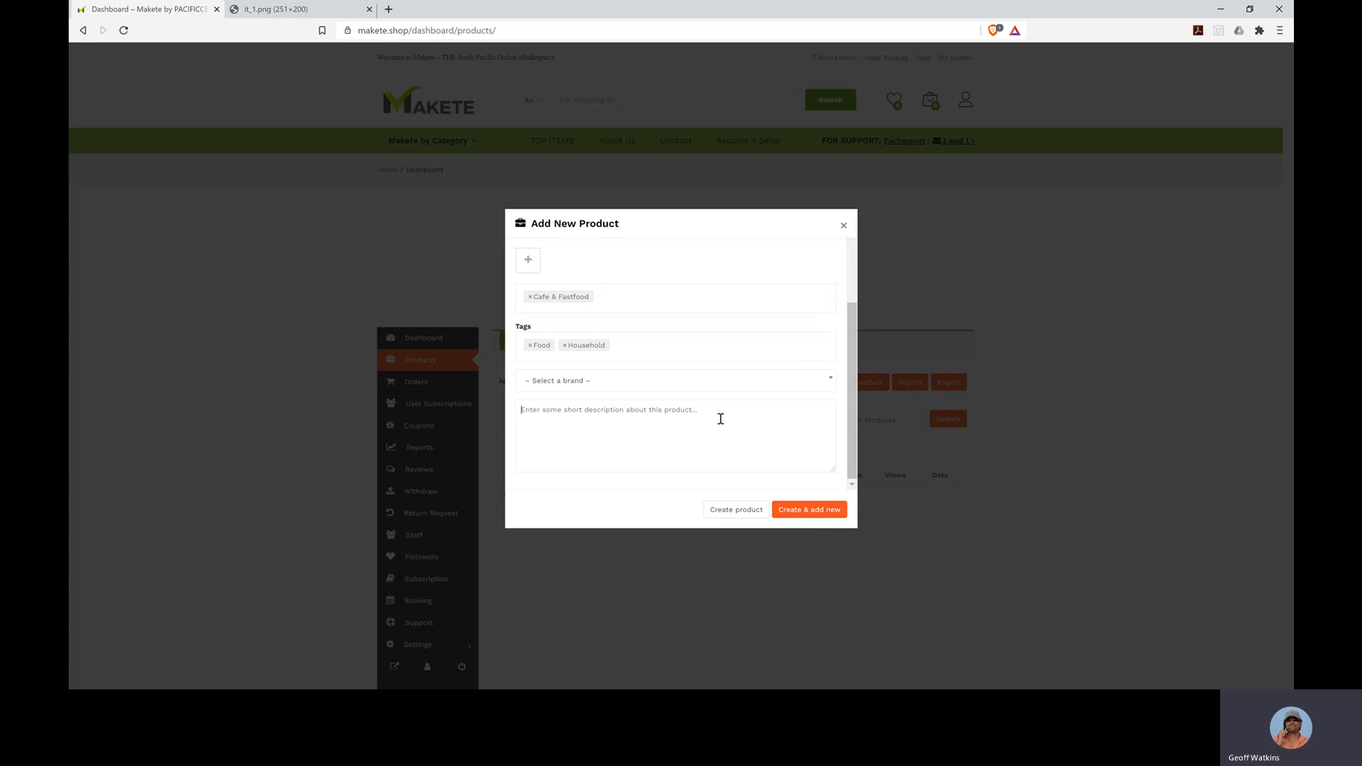
{"action": "type", "text": "this sj a"}
{"action": "key", "text": "BackSpace"}
{"action": "key", "text": "BackSpace"}
{"action": "key", "text": "BackSpace"}
{"action": "key", "text": "BackSpace"}
{"action": "type", "text": "is "}
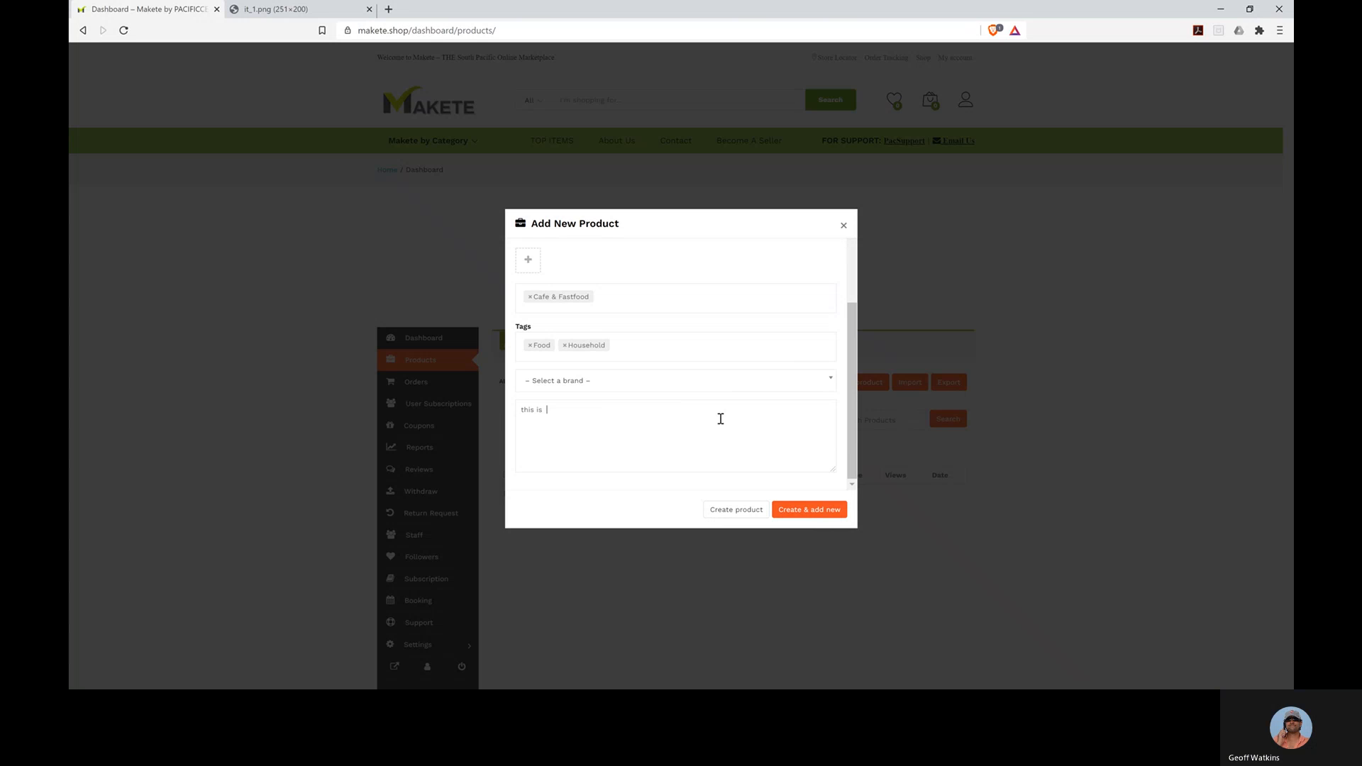
{"action": "type", "text": "product tha"}
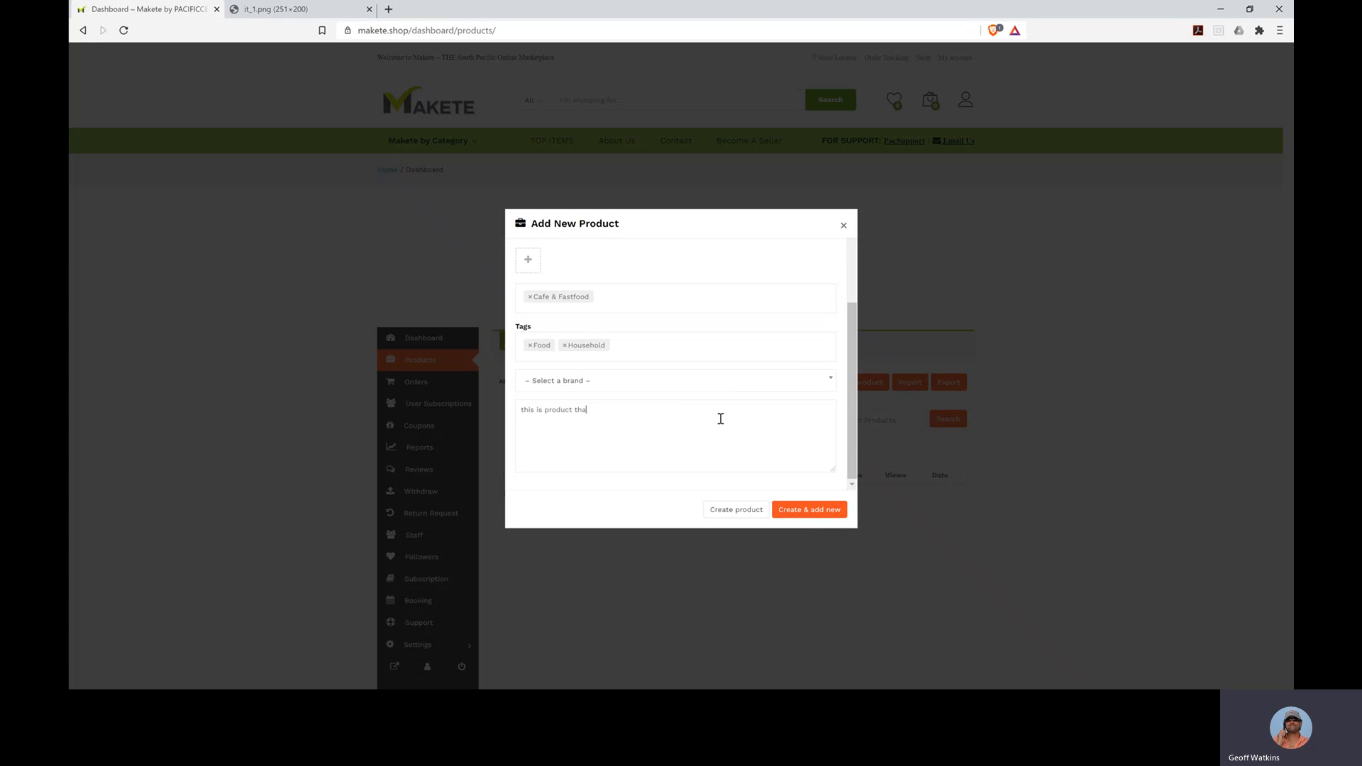
{"action": "type", "text": "t you don't want to miss"}
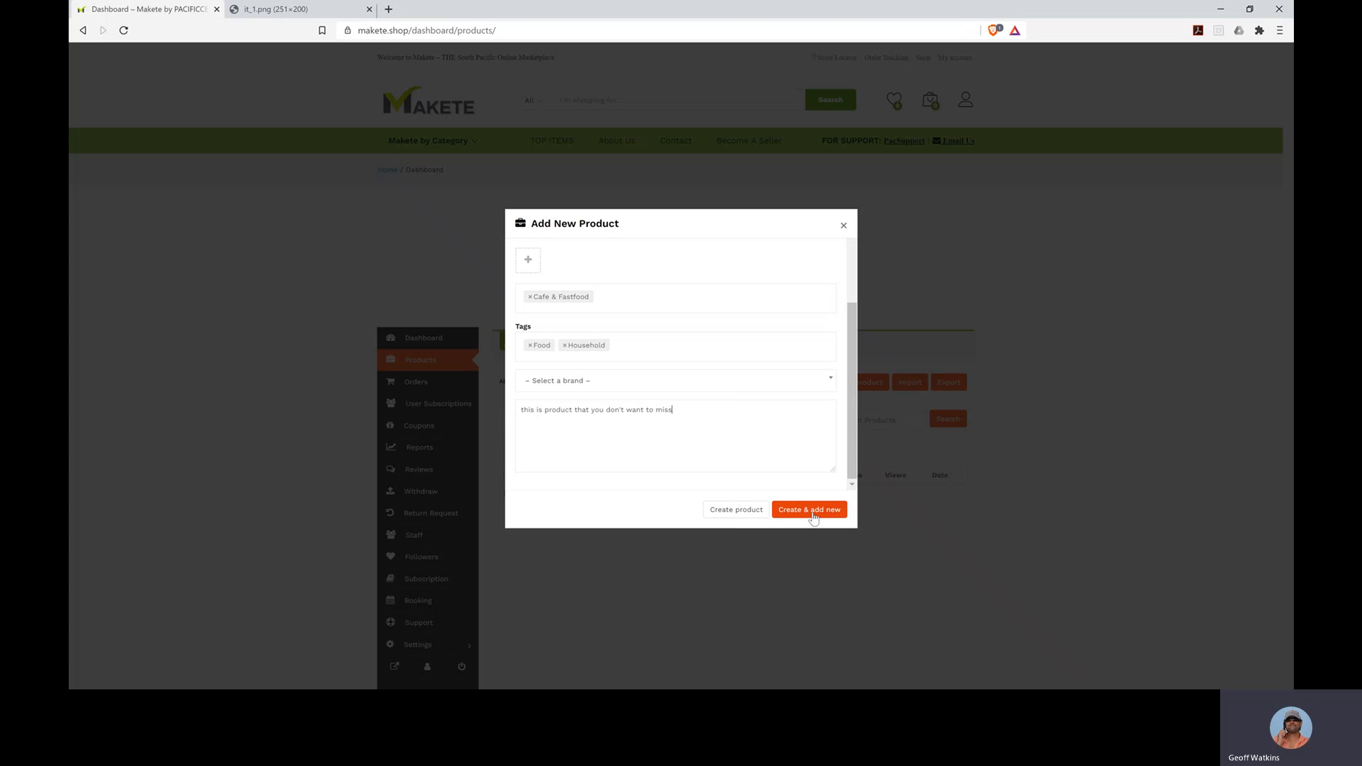
- Create Test Product 1 and close the Add New Product dialog
{"action": "left_click", "coordinate": [726, 514]}
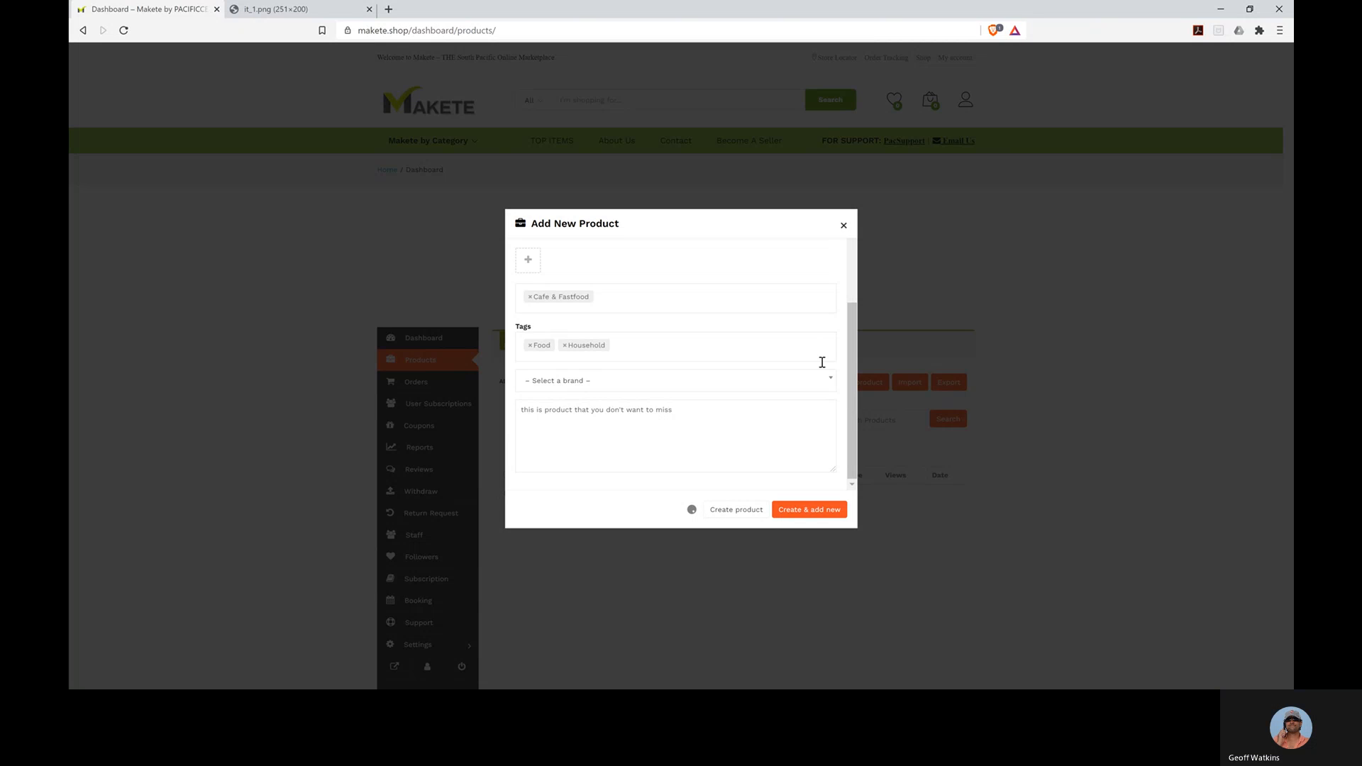
{"action": "left_click", "coordinate": [844, 226]}
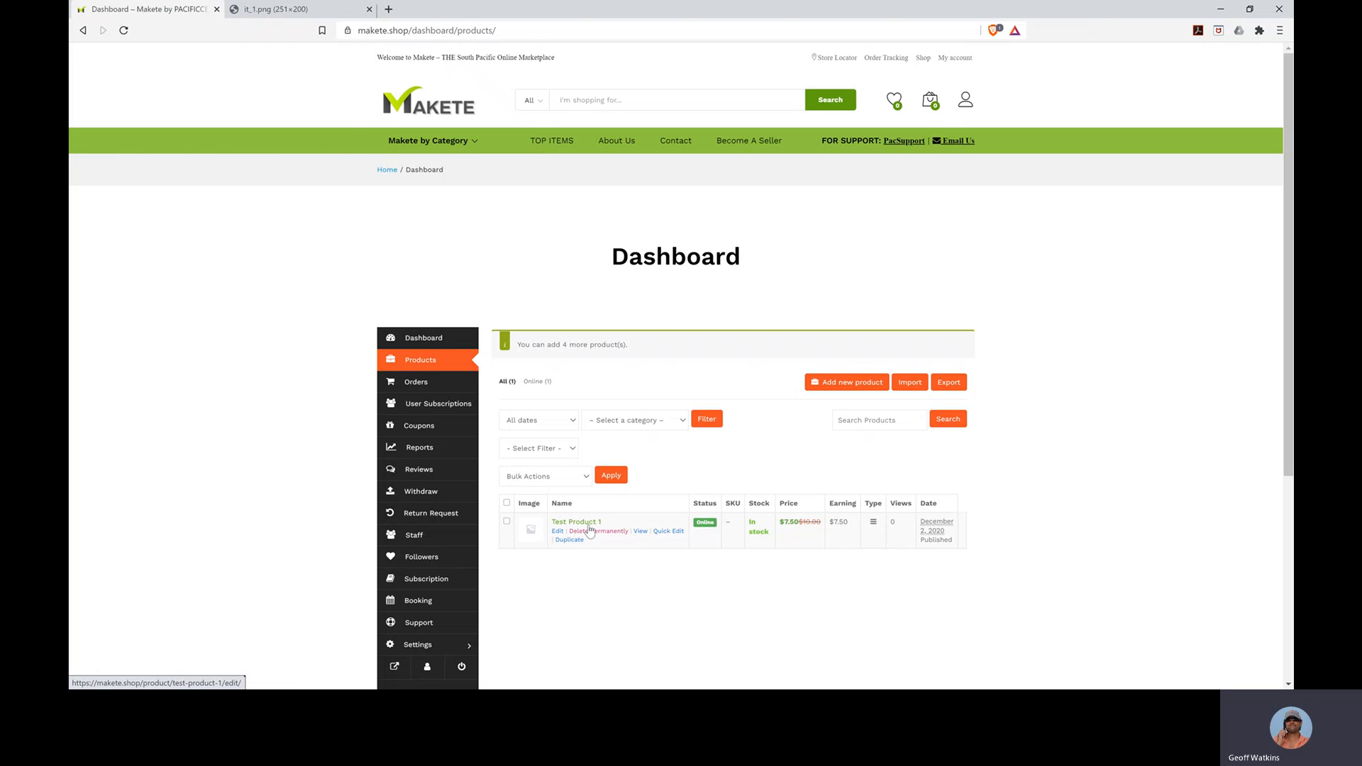
- Load makete.shop in the second tab and find Test Product 1 under Deals Of The Day at $7.50
{"action": "left_click", "coordinate": [284, 9]}
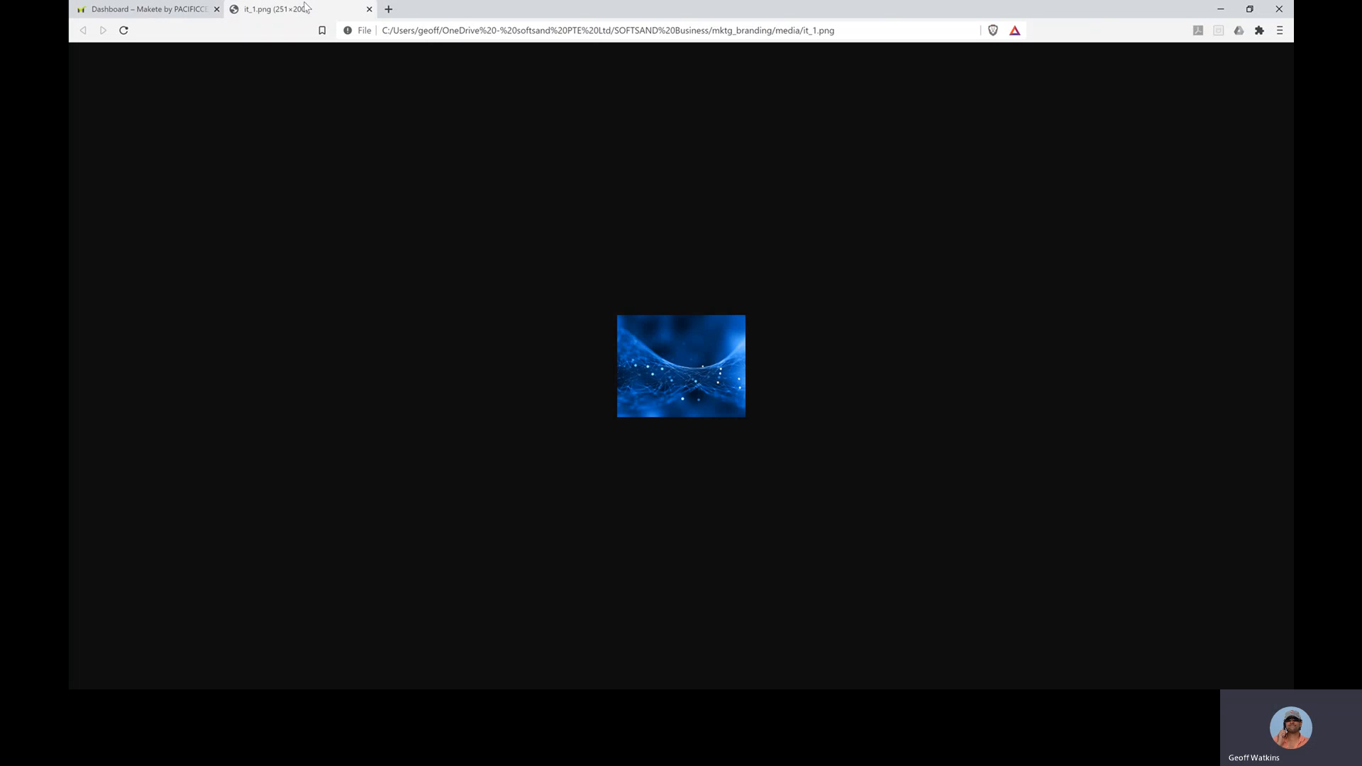
{"action": "left_click", "coordinate": [409, 31]}
{"action": "type", "text": "makete.shop"}
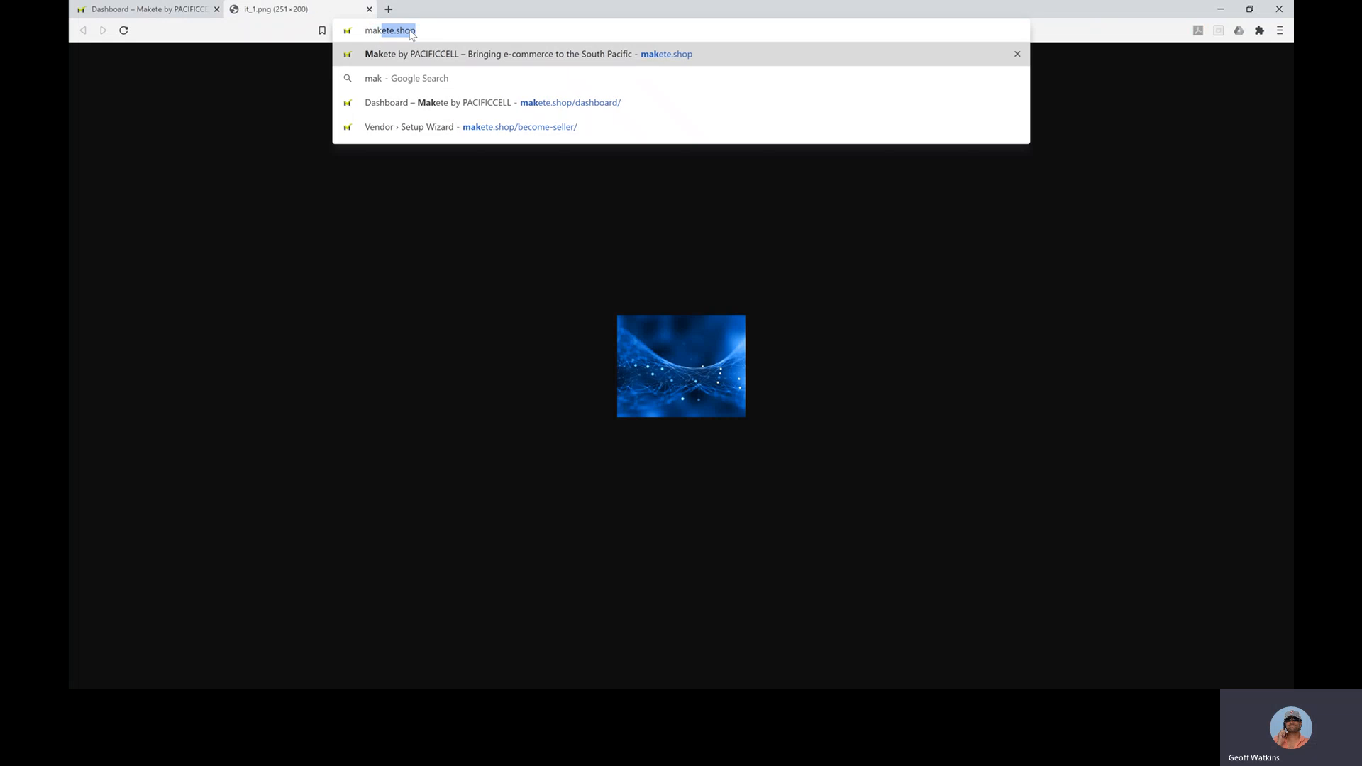
{"action": "key", "text": "Return"}
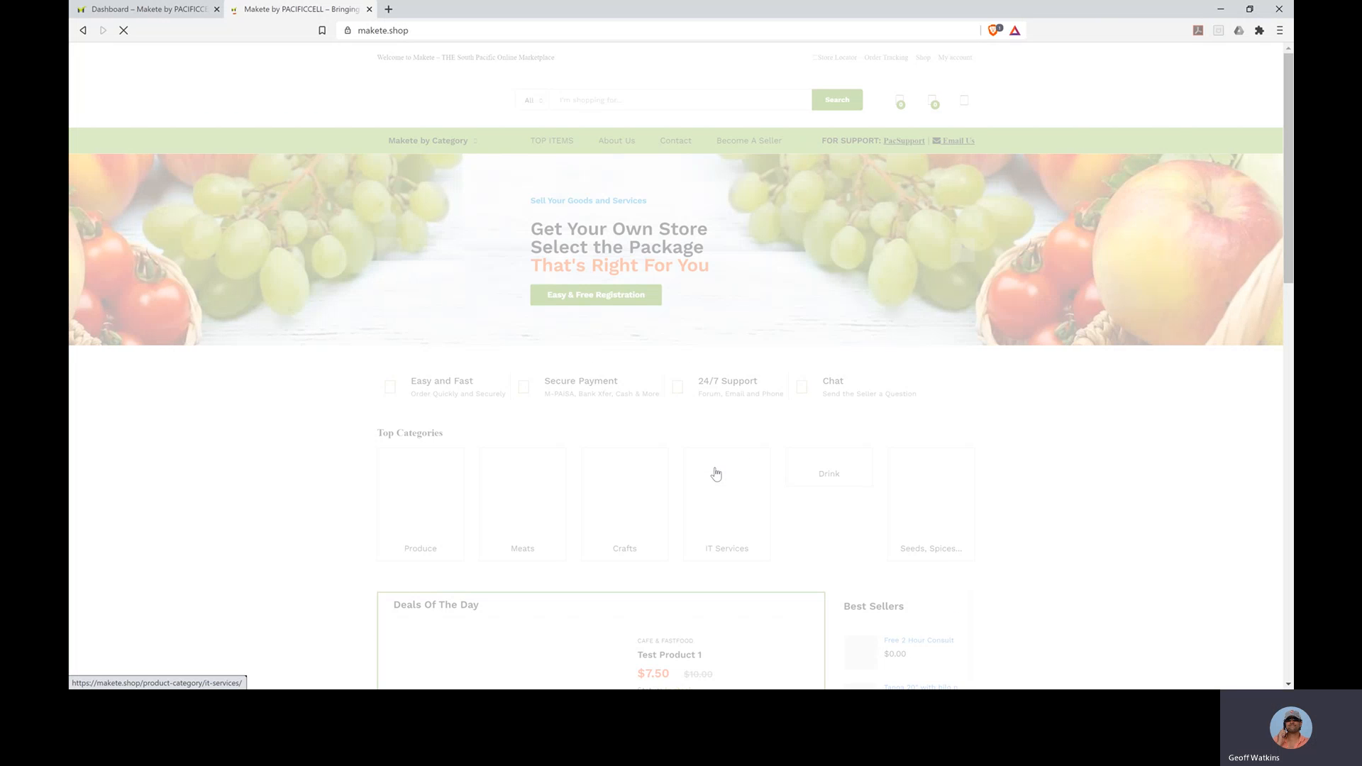
{"action": "scroll", "coordinate": [714, 475], "scroll_direction": "down", "scroll_amount": 4}
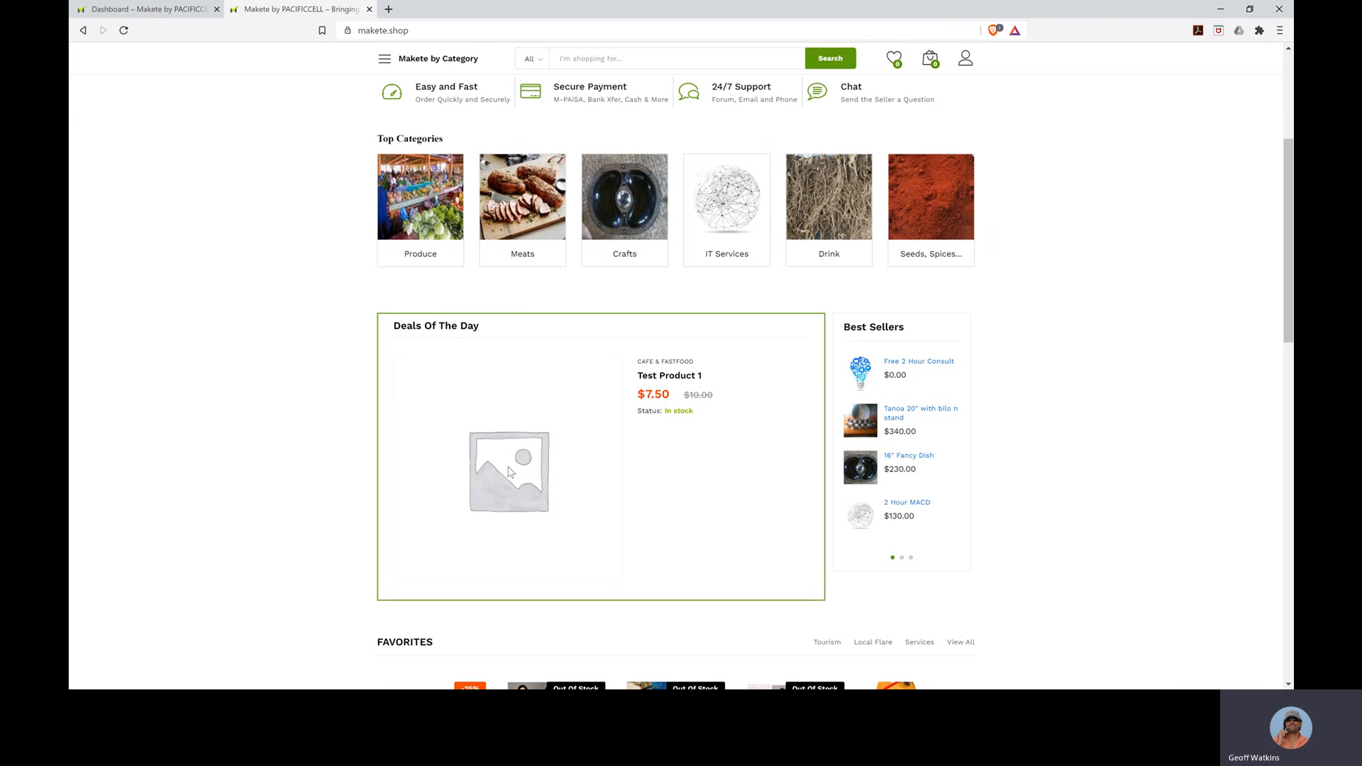
- From the dashboard's Booking section, start a new bookable product titled 'Booking 1'
{"action": "left_click", "coordinate": [191, 11]}
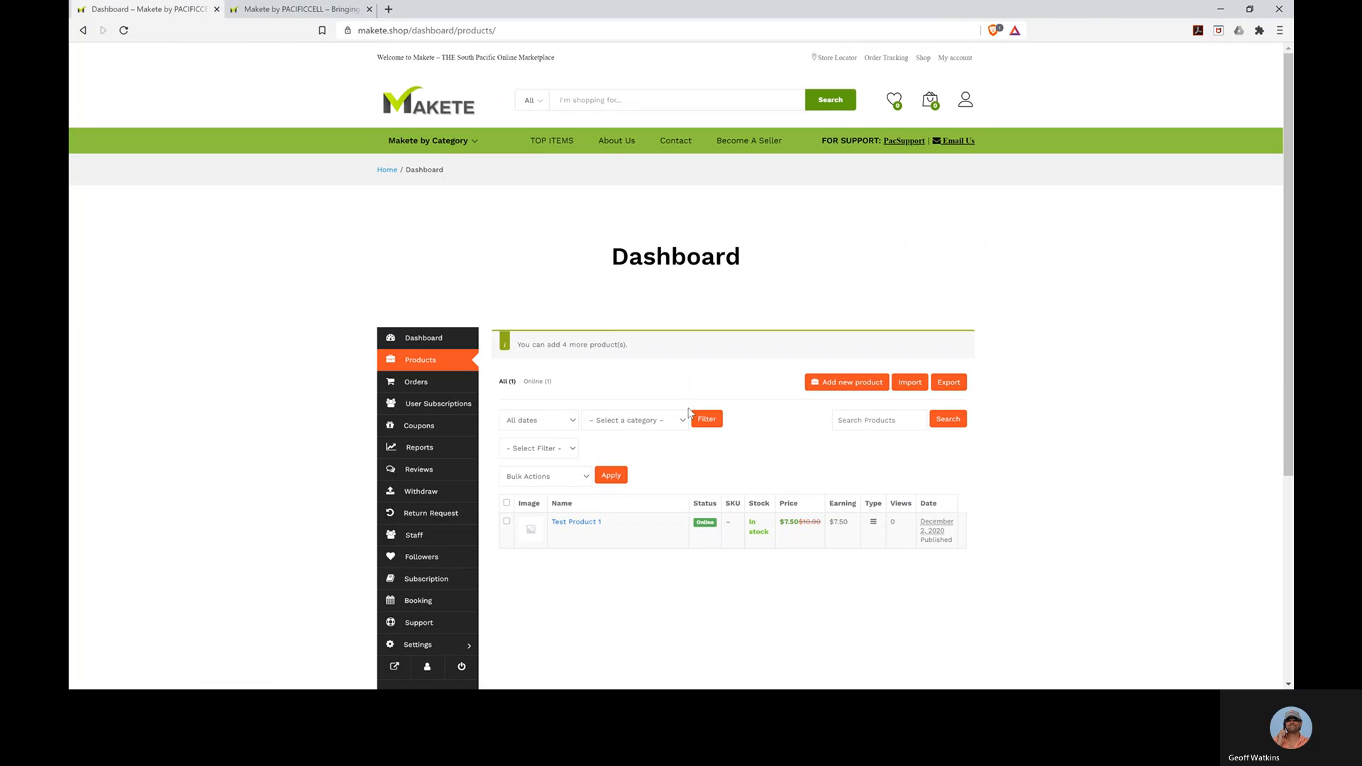
{"action": "left_click", "coordinate": [408, 610]}
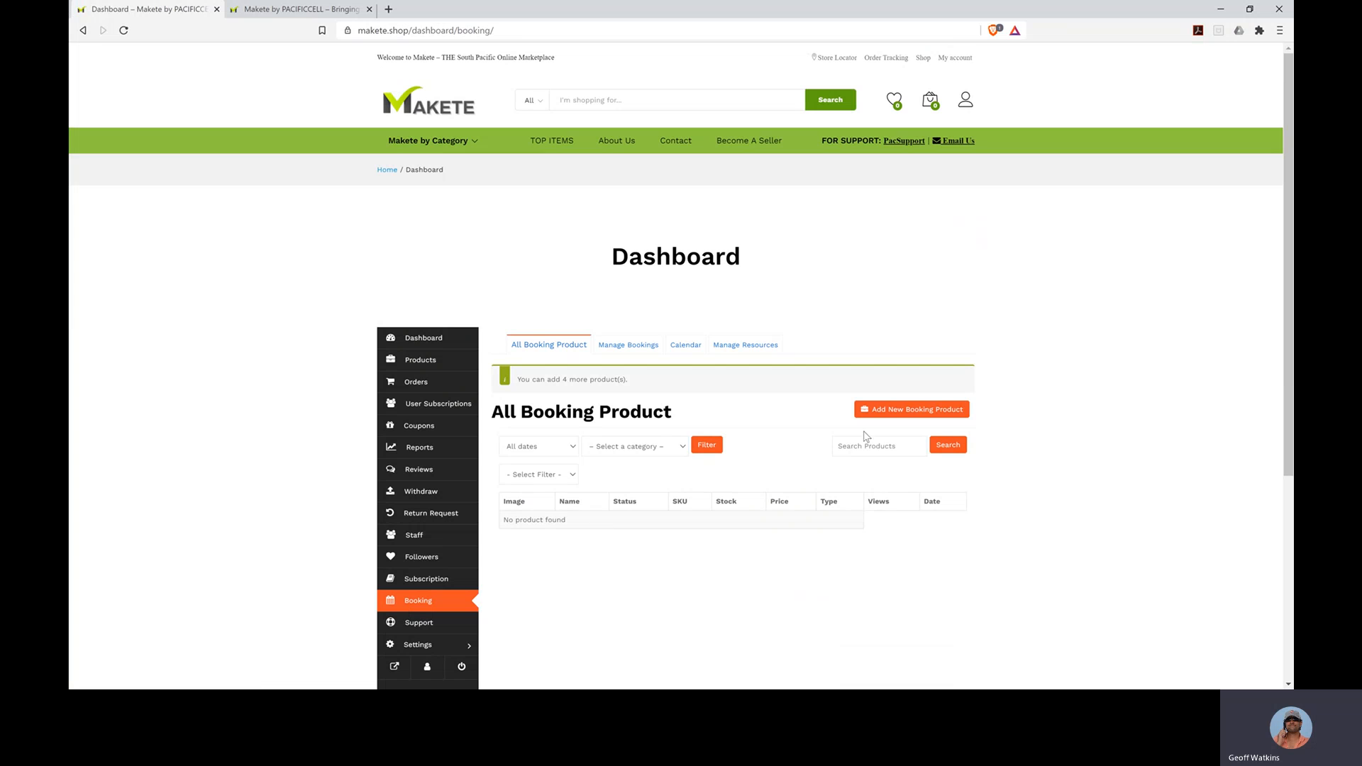
{"action": "left_click", "coordinate": [895, 412]}
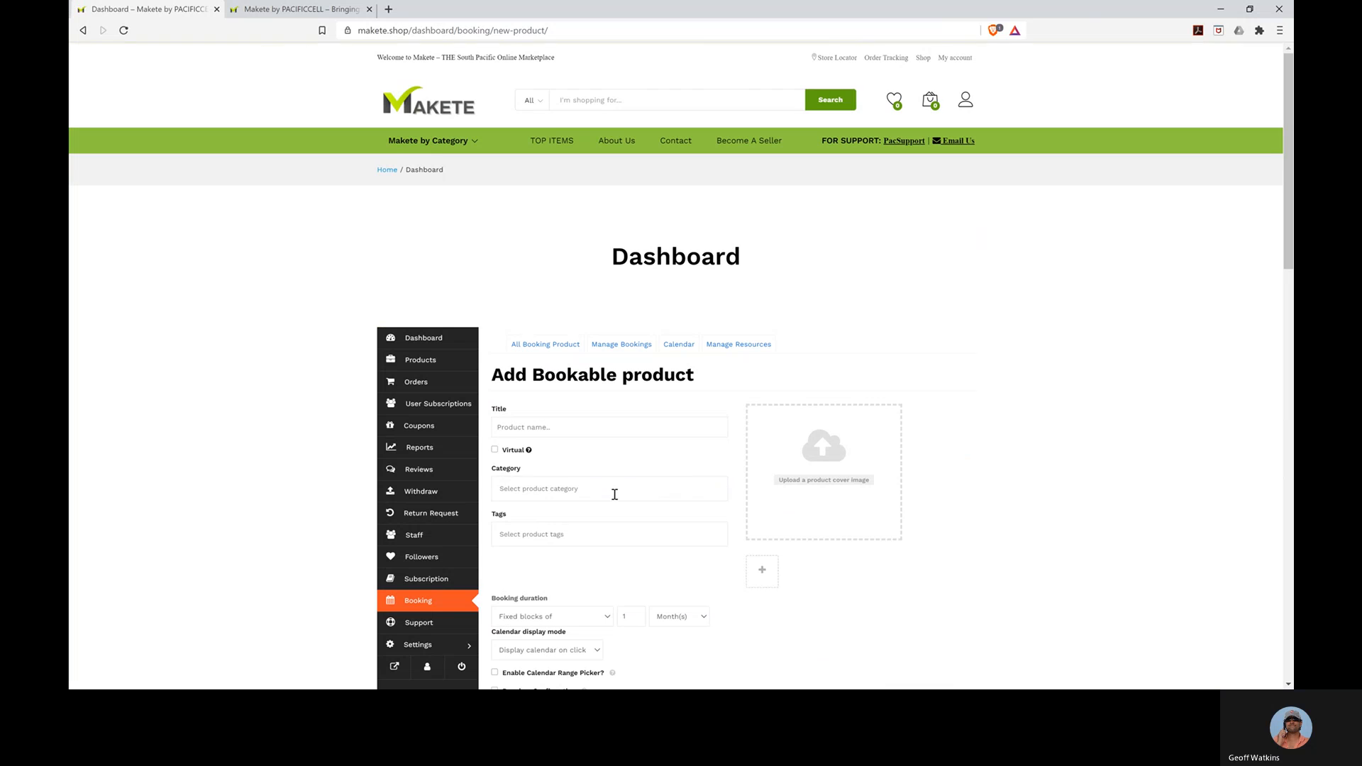
{"action": "left_click", "coordinate": [559, 425]}
{"action": "type", "text": "Boo"}
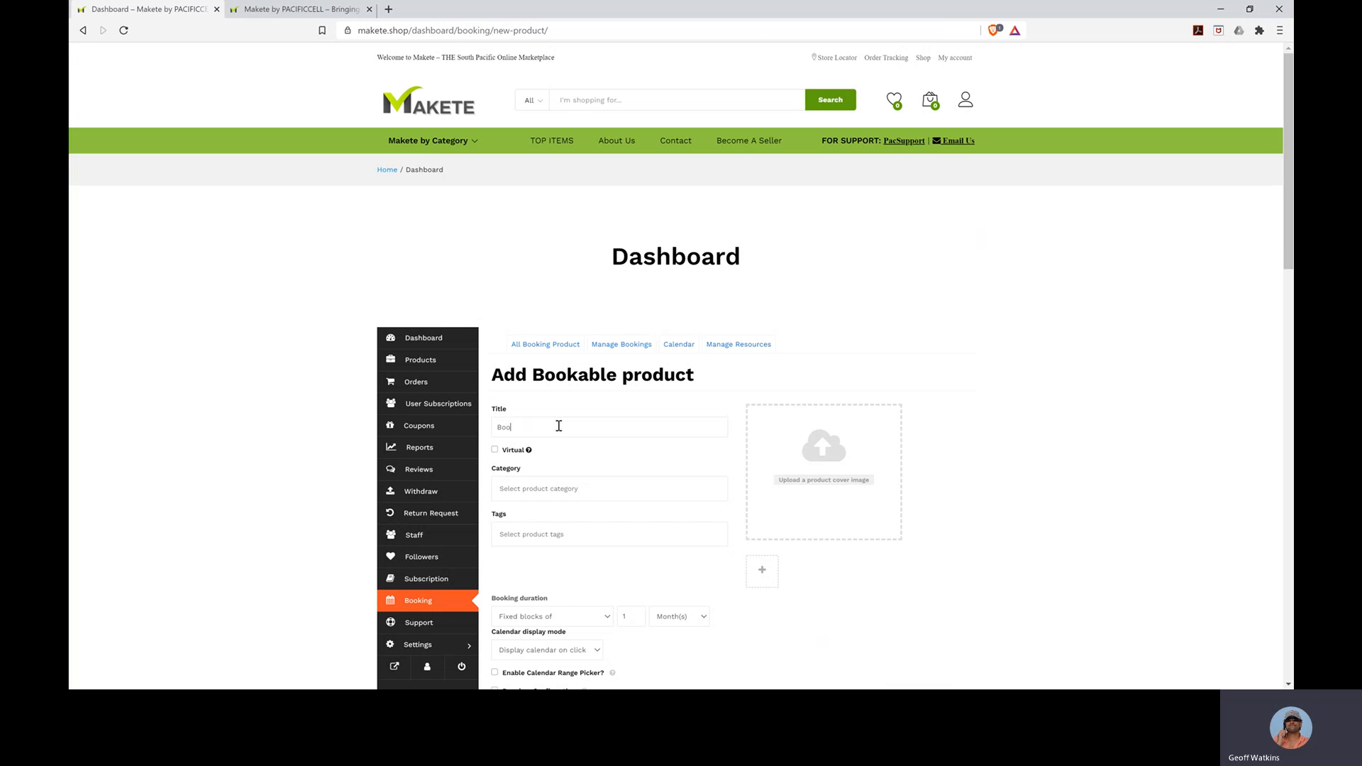
{"action": "type", "text": "king 1"}
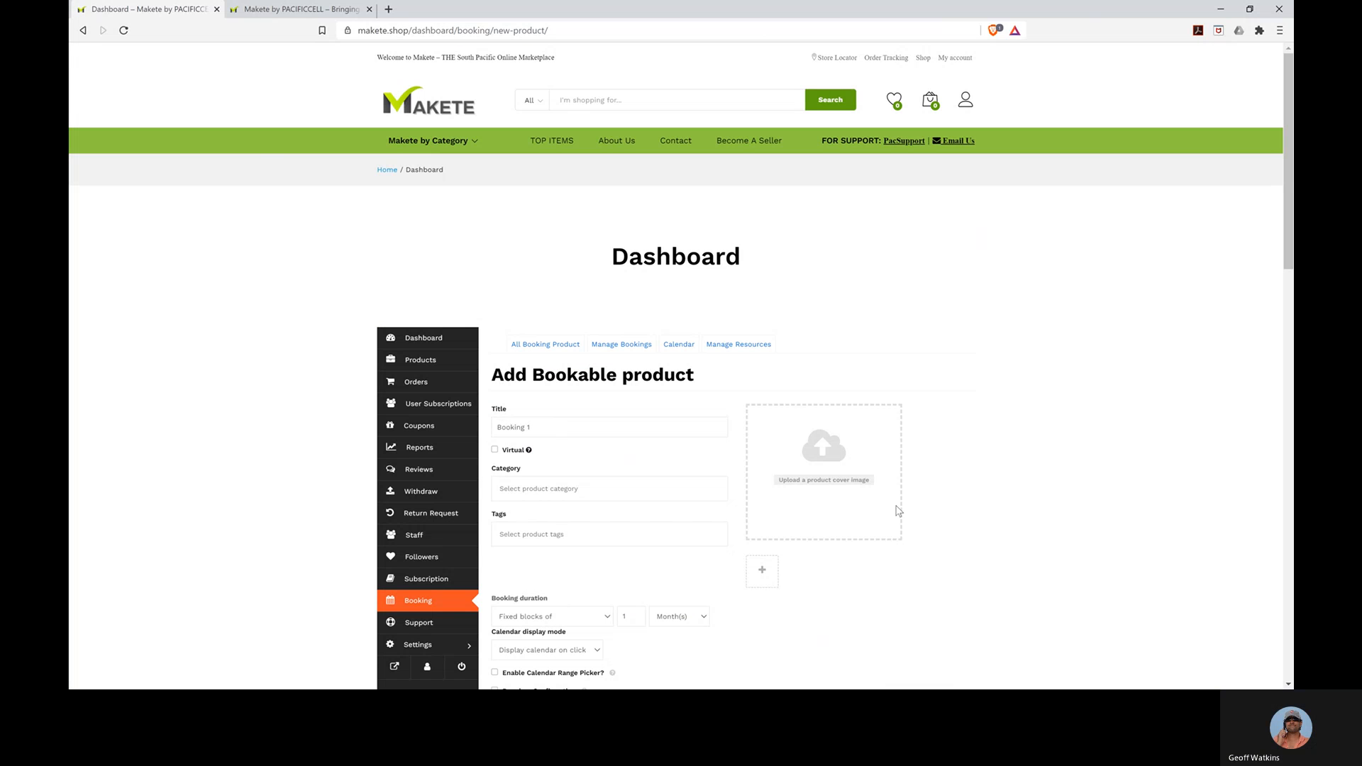
- Set the blue wave picture from the Media Library as the product cover image
{"action": "left_click", "coordinate": [855, 482]}
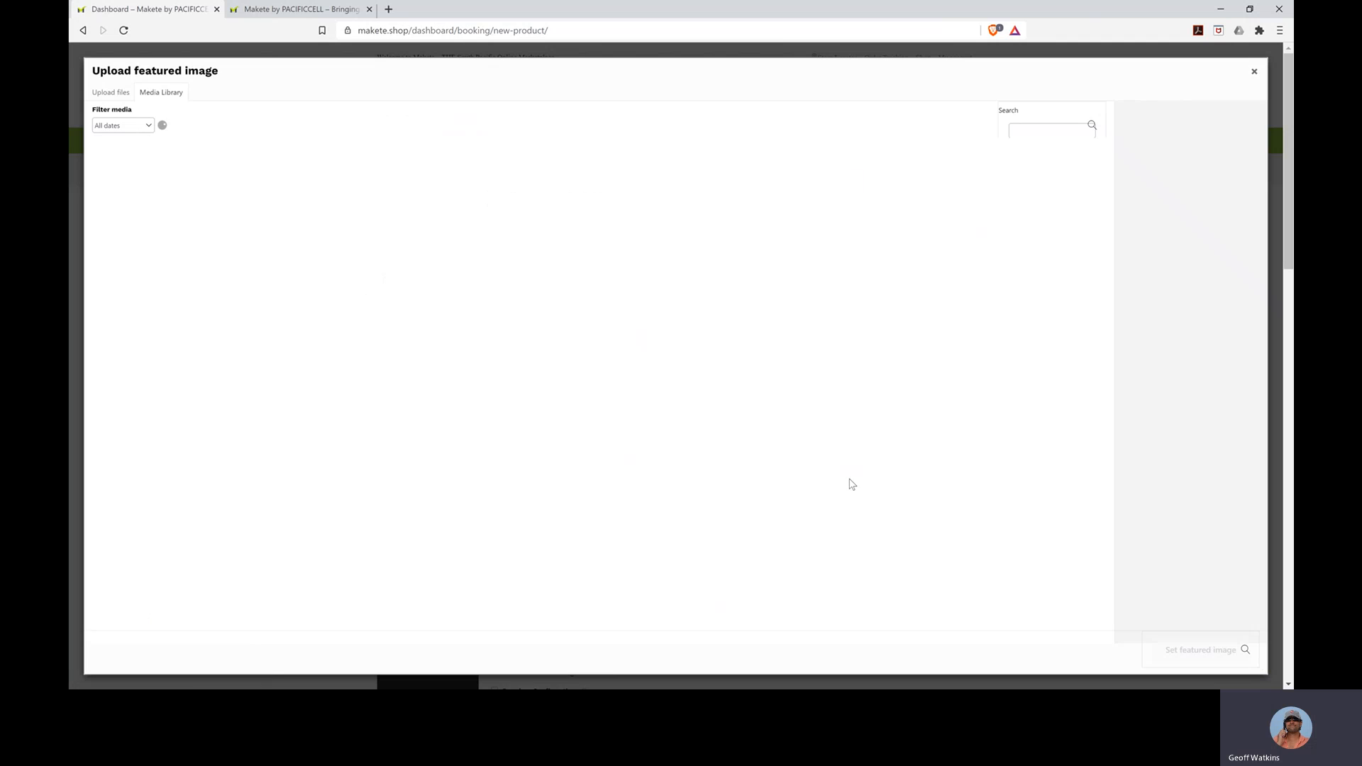
{"action": "left_click", "coordinate": [221, 191]}
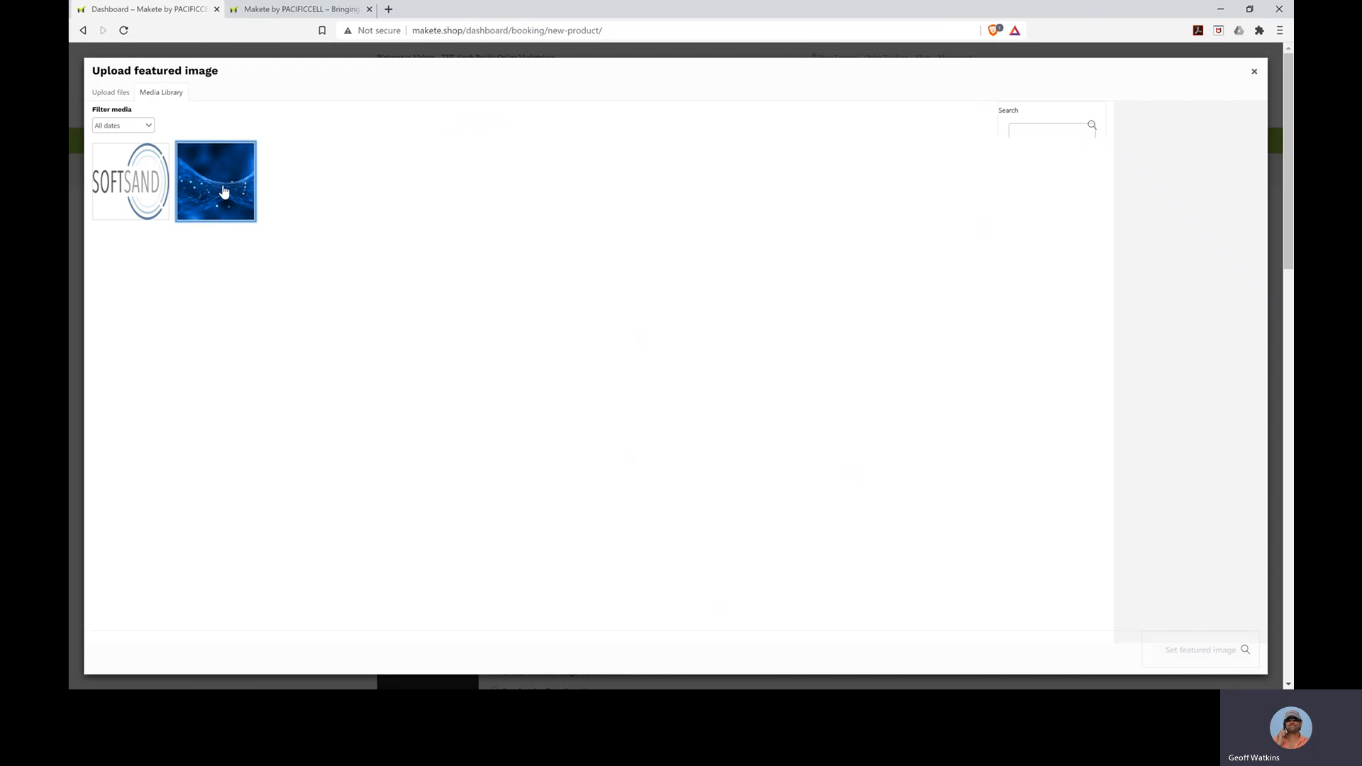
{"action": "left_click", "coordinate": [1192, 650]}
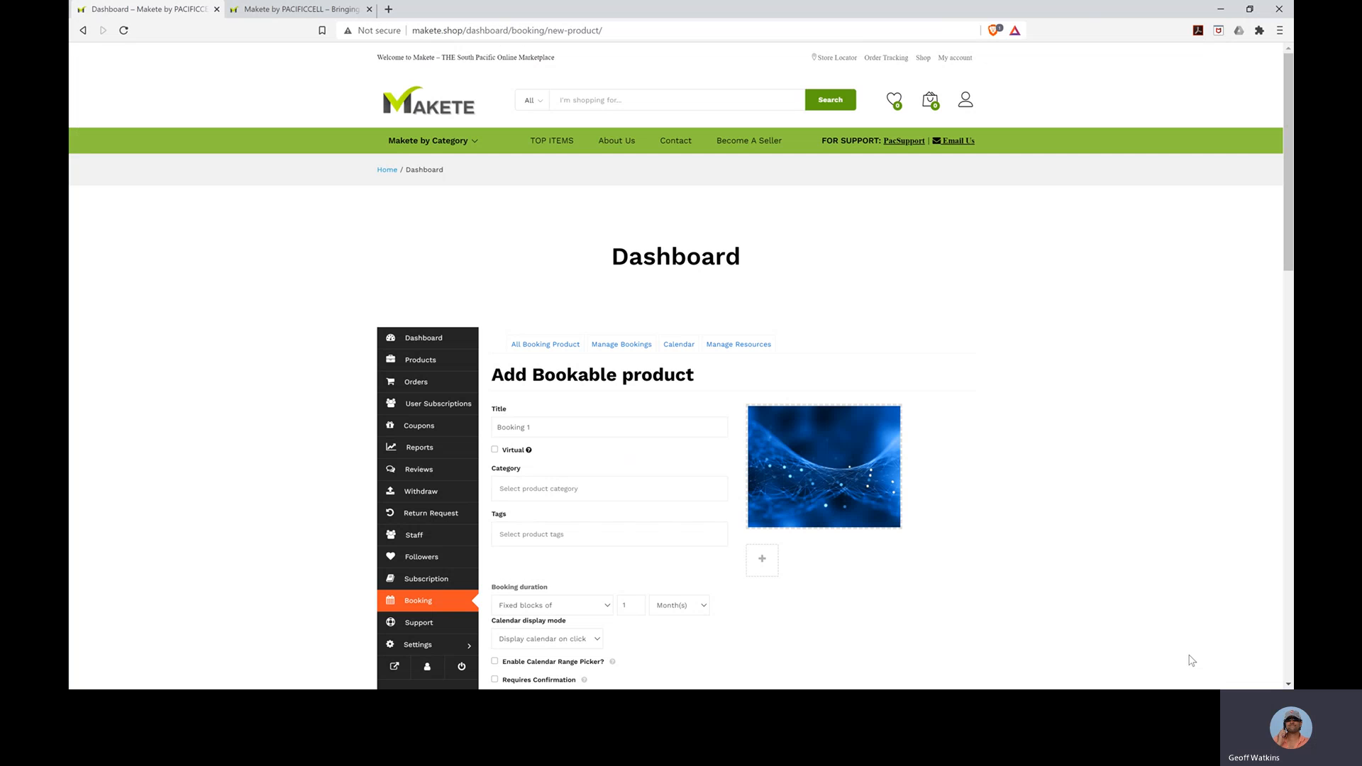
- Put Booking 1 in the IT Services category
{"action": "left_click", "coordinate": [593, 490]}
{"action": "scroll", "coordinate": [554, 557], "scroll_direction": "down", "scroll_amount": 2}
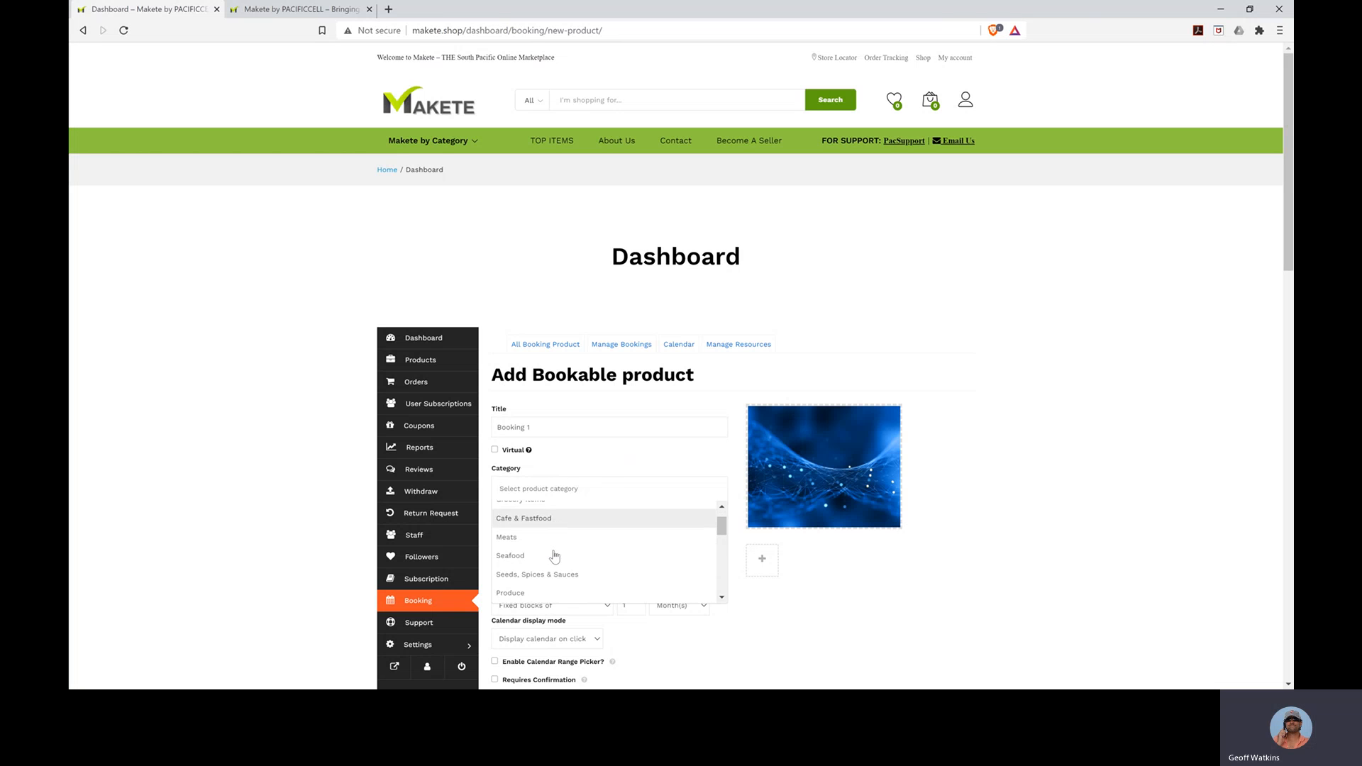
{"action": "left_click", "coordinate": [528, 536]}
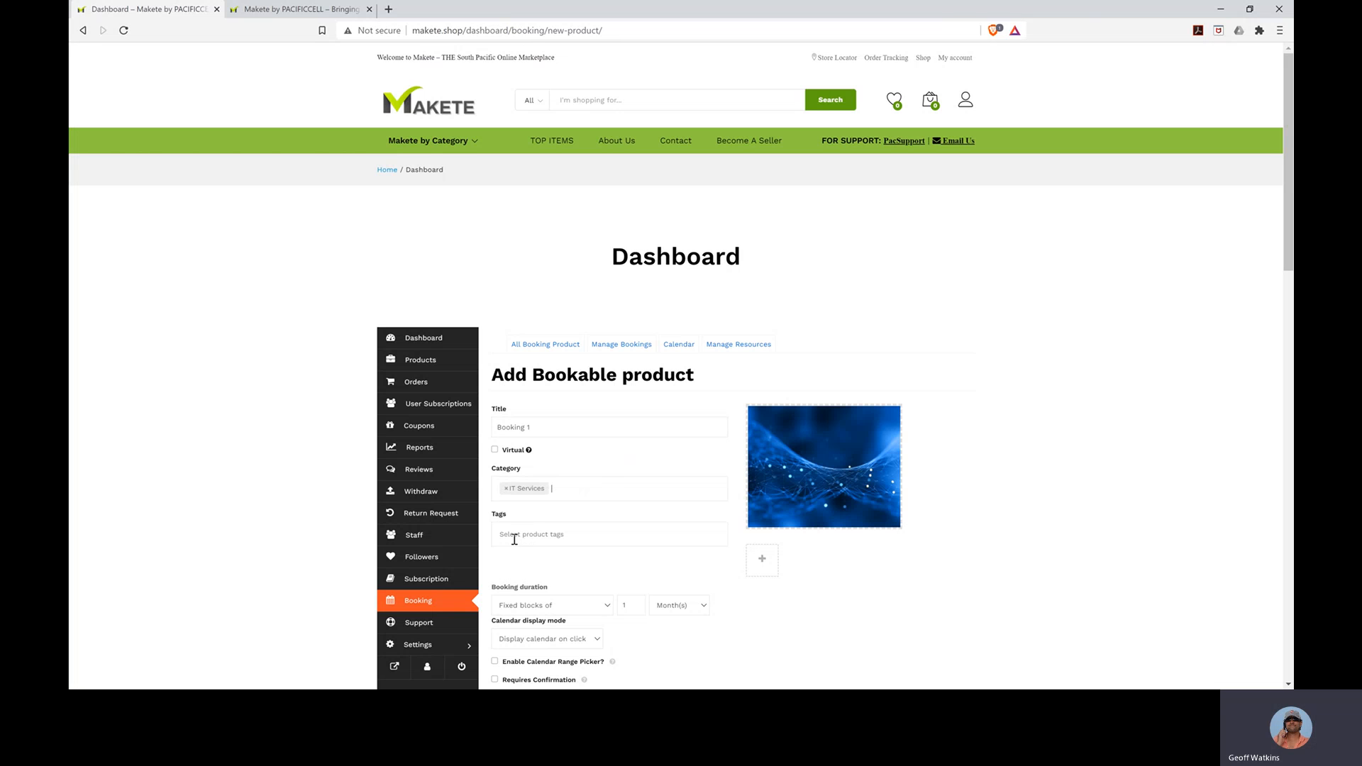
{"action": "left_click", "coordinate": [547, 533]}
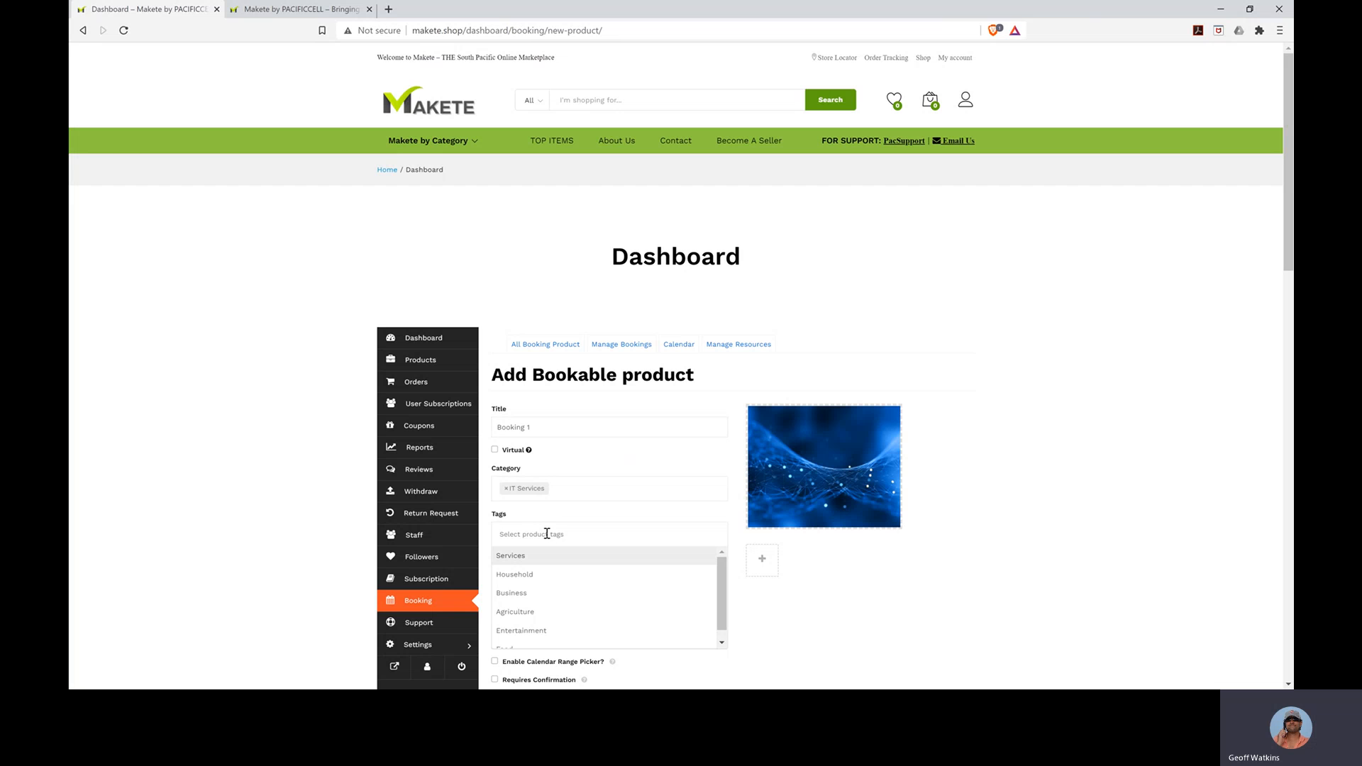
- Tag the product Business, removing the Household tag added by mistake
{"action": "left_click", "coordinate": [540, 576]}
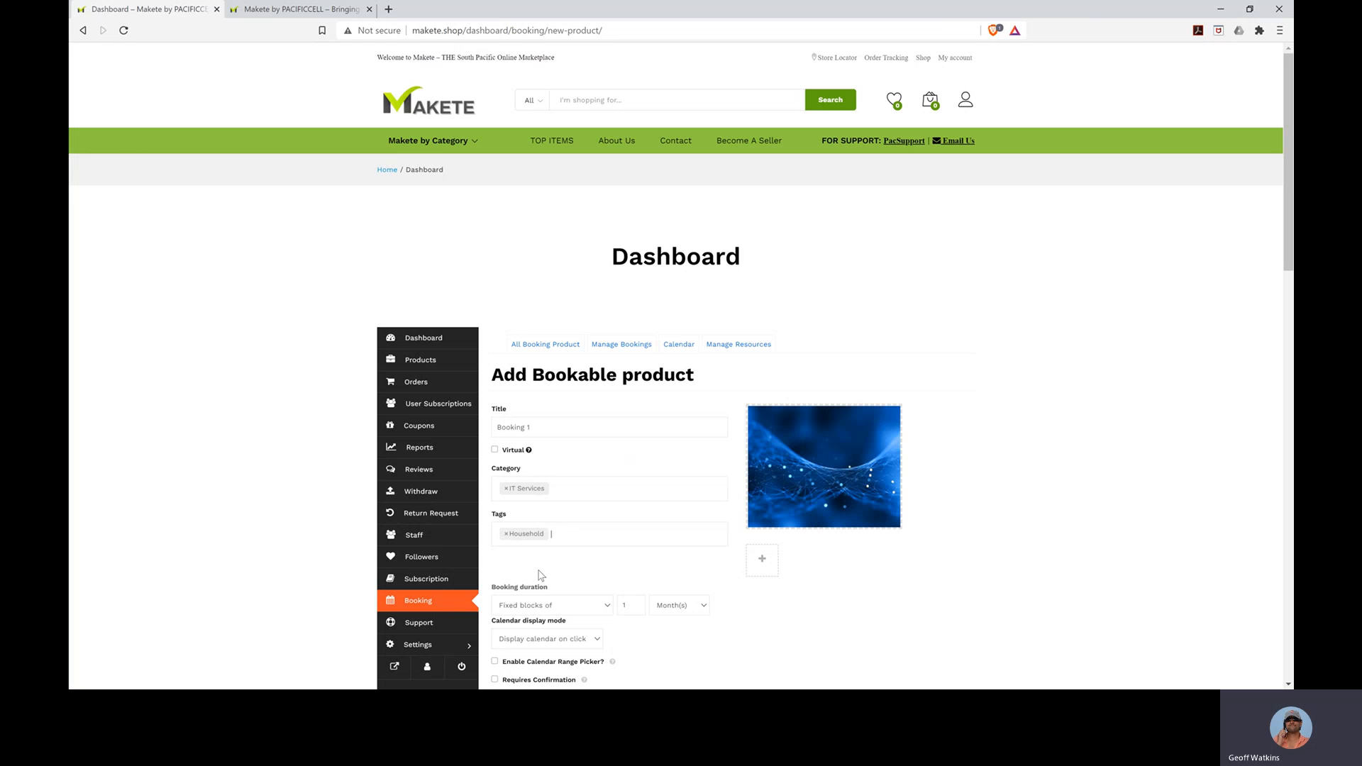
{"action": "left_click", "coordinate": [507, 534]}
{"action": "scroll", "coordinate": [533, 610], "scroll_direction": "down", "scroll_amount": 1}
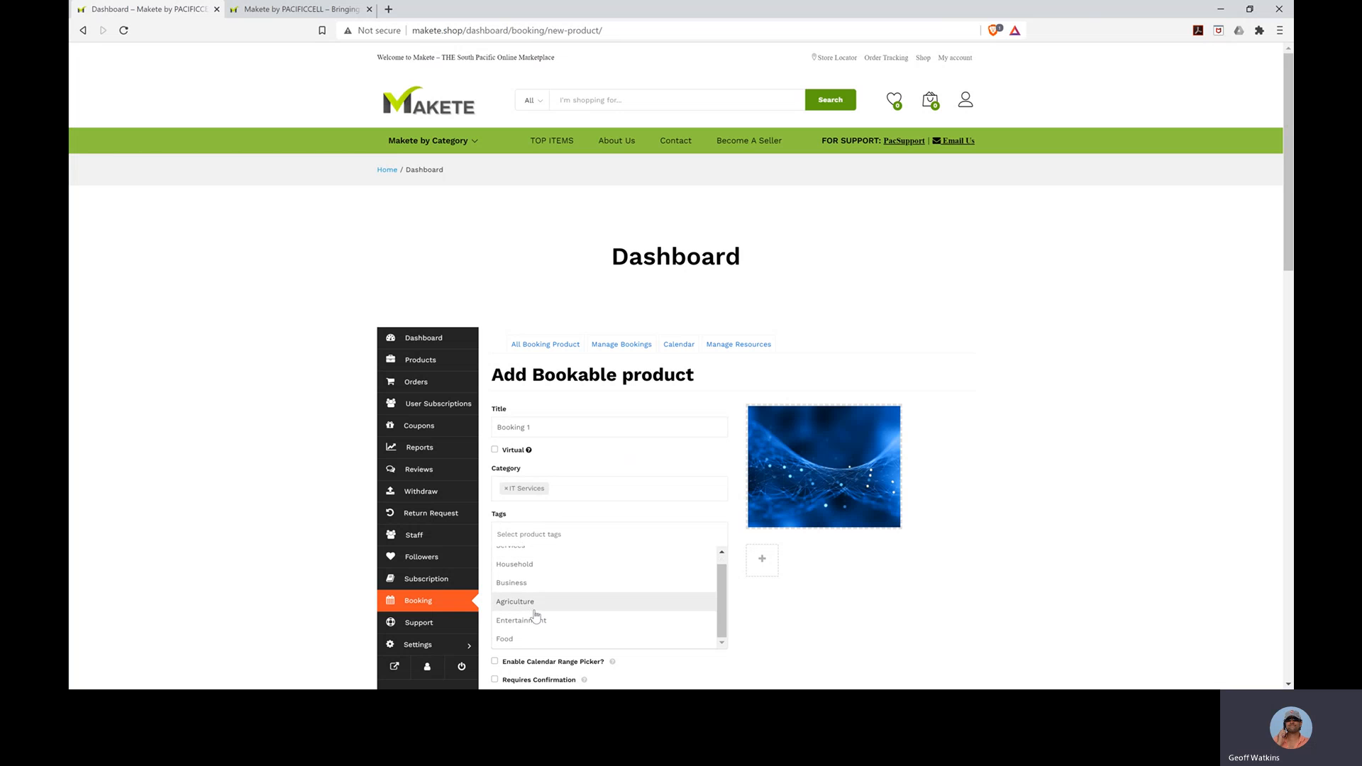
{"action": "left_click", "coordinate": [528, 588]}
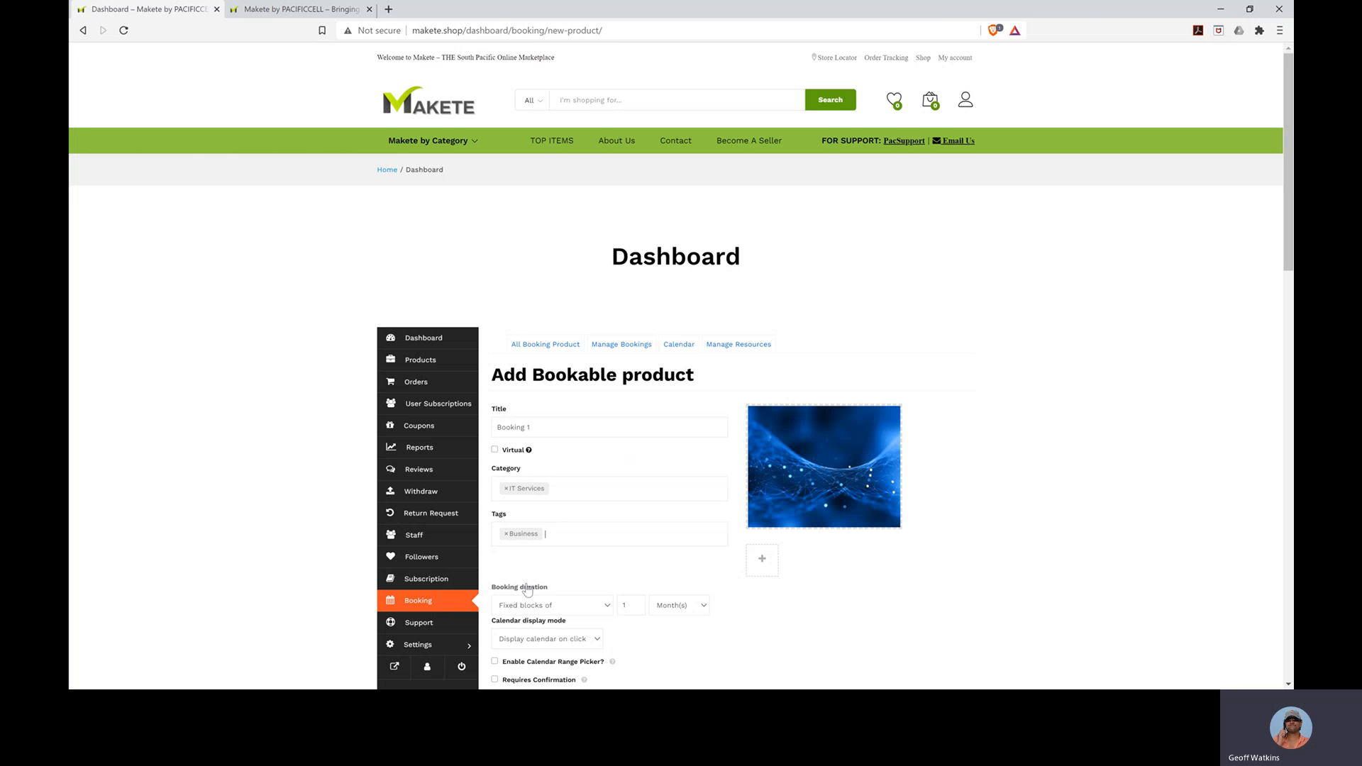
{"action": "scroll", "coordinate": [756, 608], "scroll_direction": "down", "scroll_amount": 3}
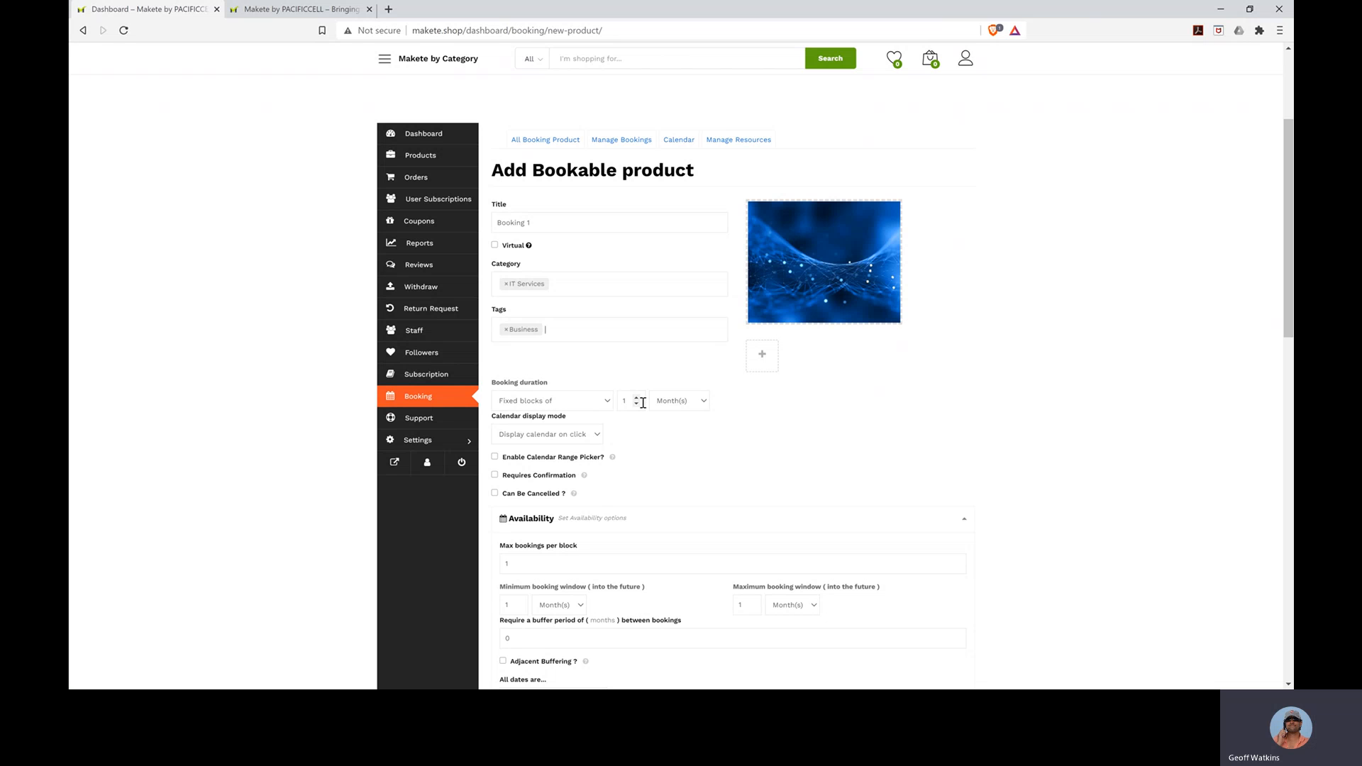
- Set customer-defined booking blocks of 2 hours, minimum duration 2, maximum duration 360
{"action": "left_click", "coordinate": [636, 399]}
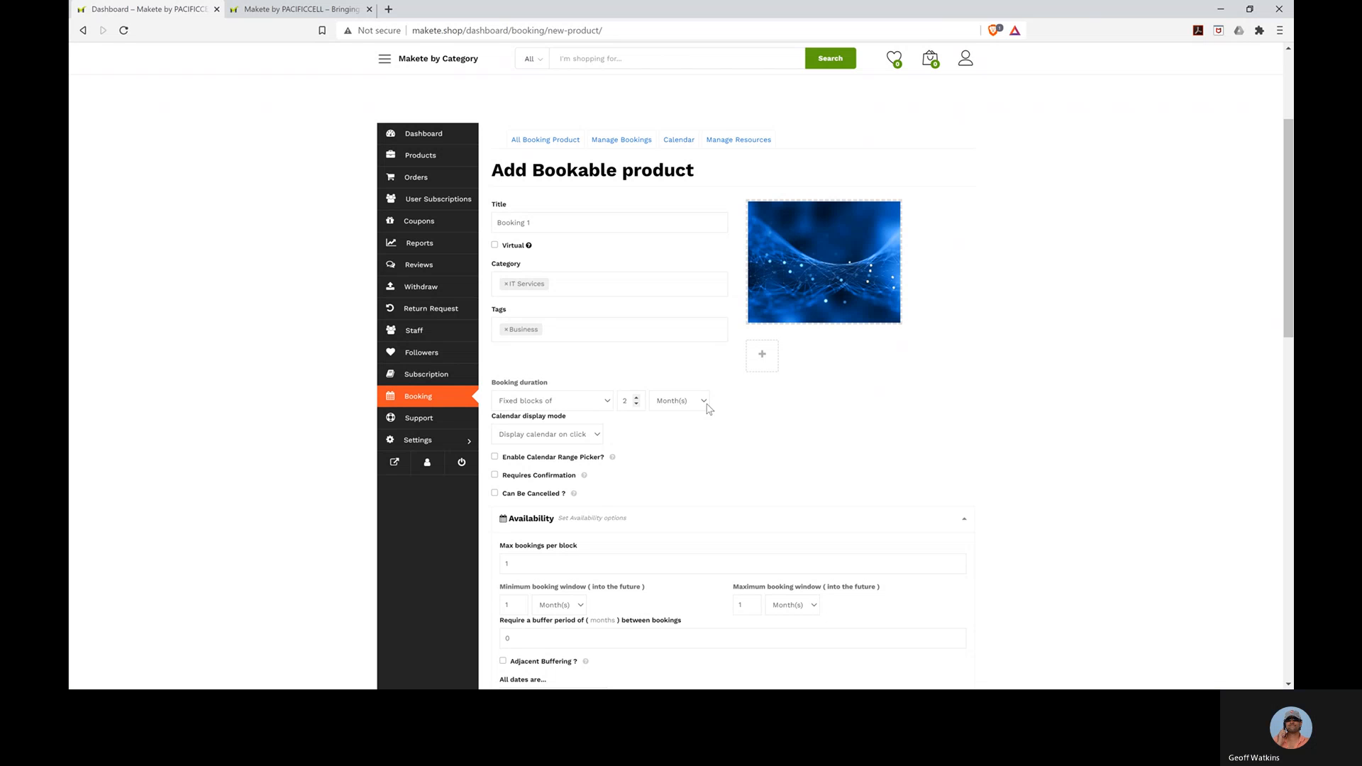
{"action": "left_click", "coordinate": [683, 461]}
{"action": "left_click", "coordinate": [568, 451]}
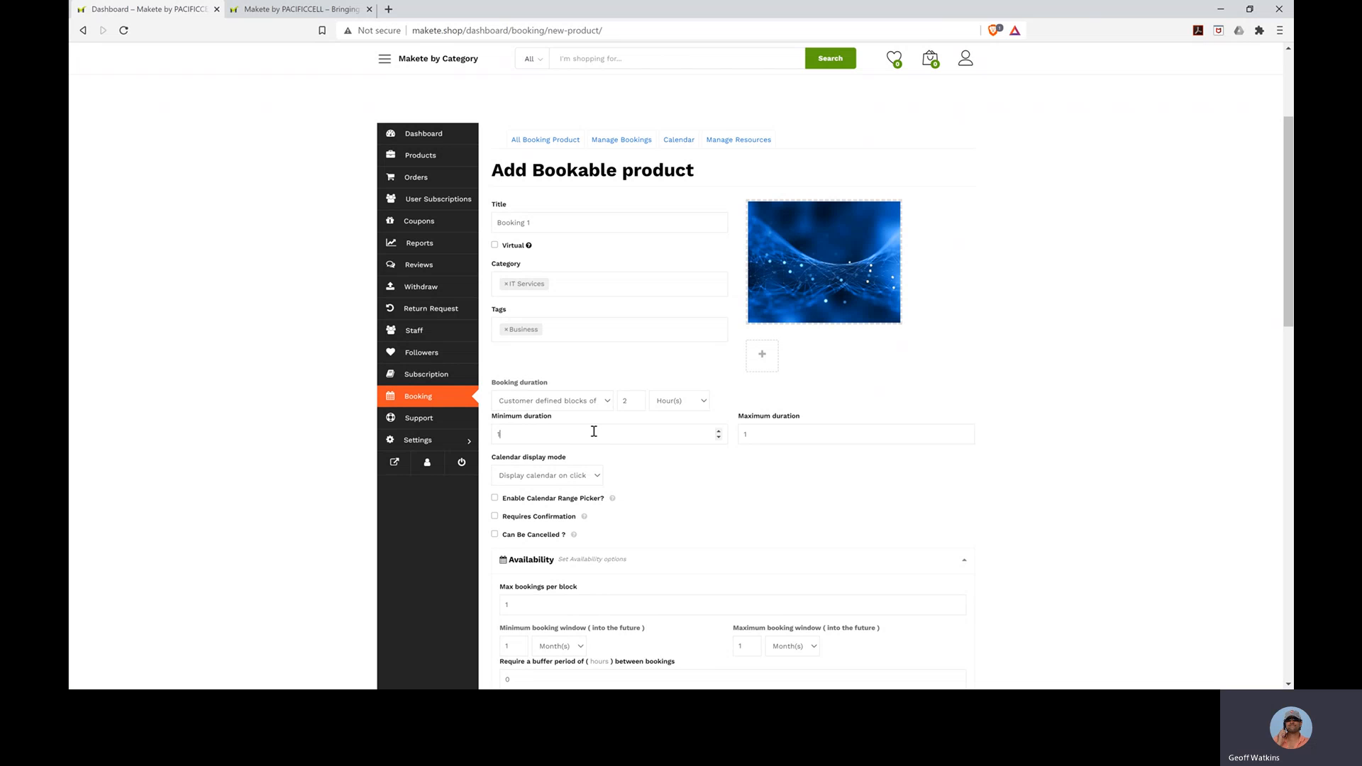
{"action": "left_click", "coordinate": [767, 436]}
{"action": "key", "text": "BackSpace"}
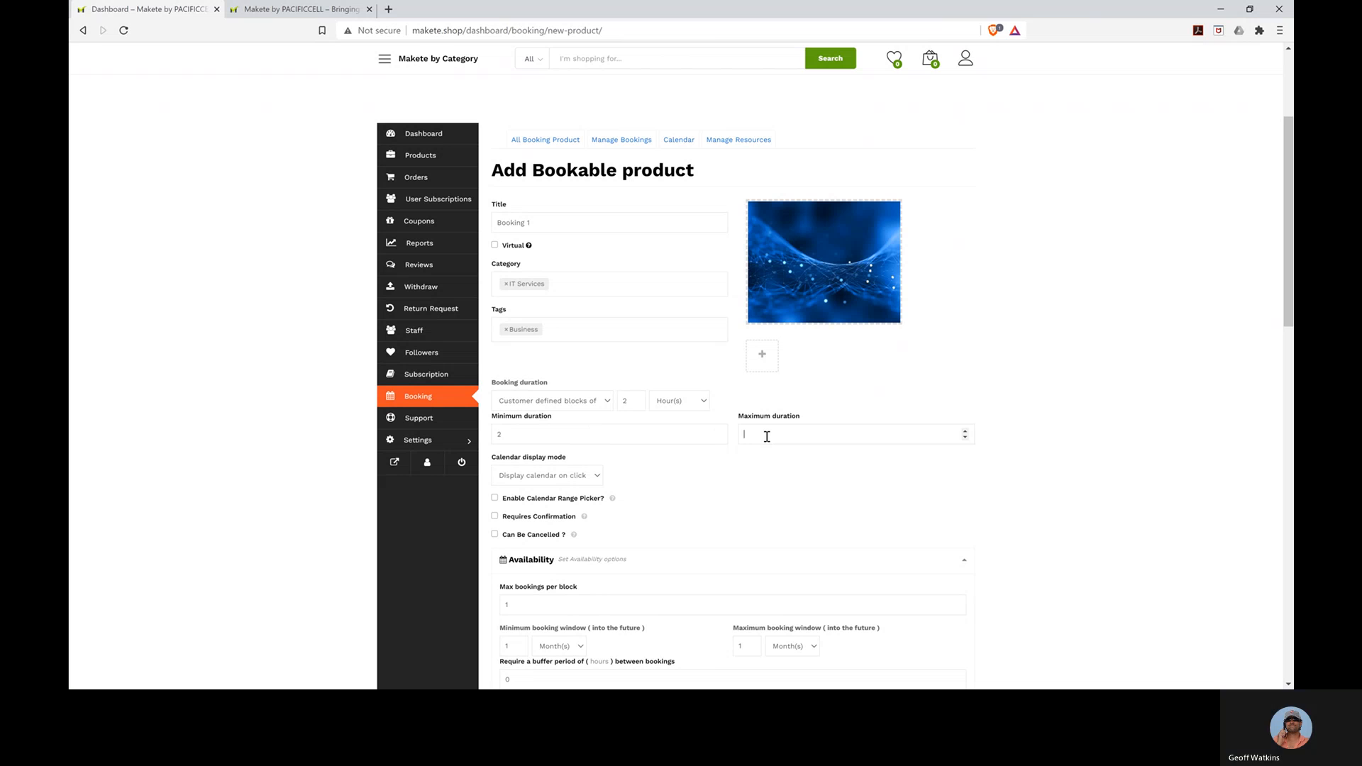
{"action": "type", "text": "360"}
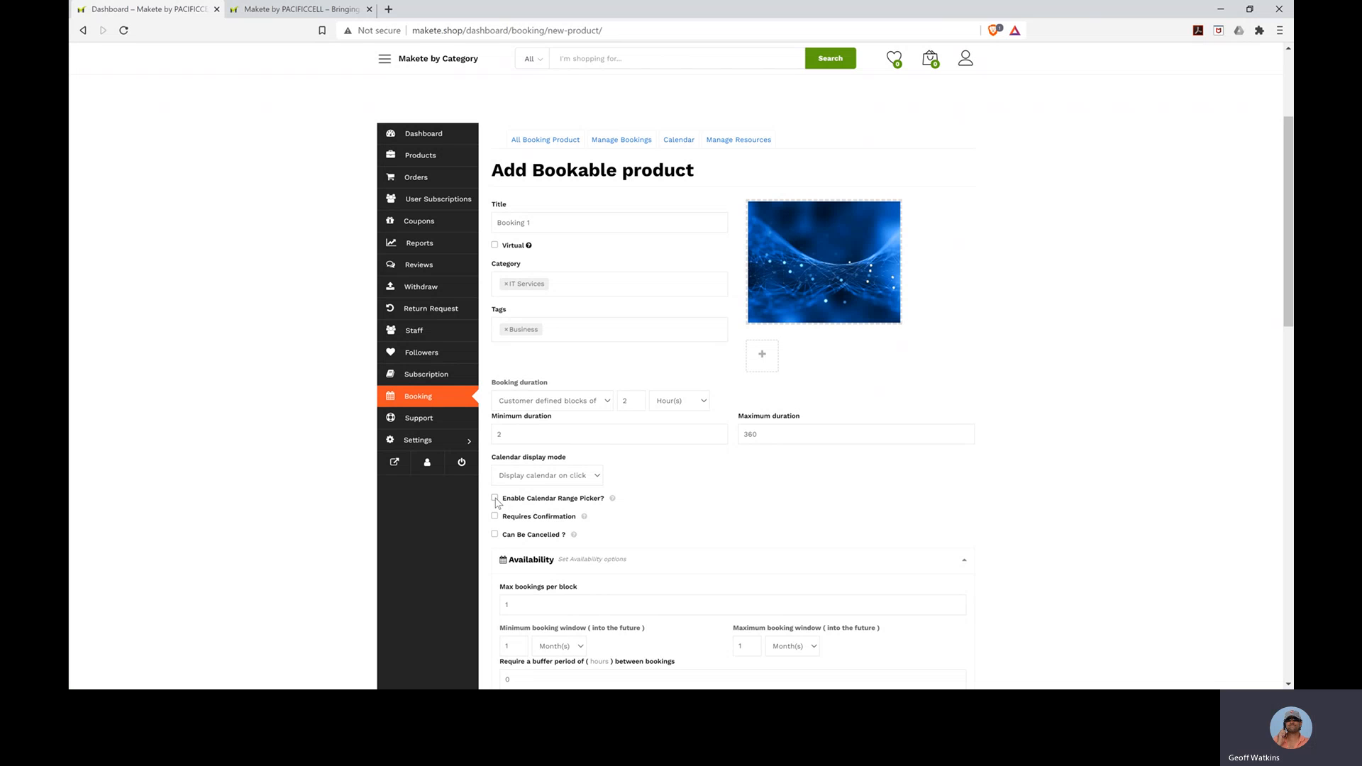
- Tick 'Can Be Cancelled ?' so Booking 1 is cancellable until 1 month before start
{"action": "mouse_move", "coordinate": [613, 501]}
{"action": "mouse_move", "coordinate": [584, 519]}
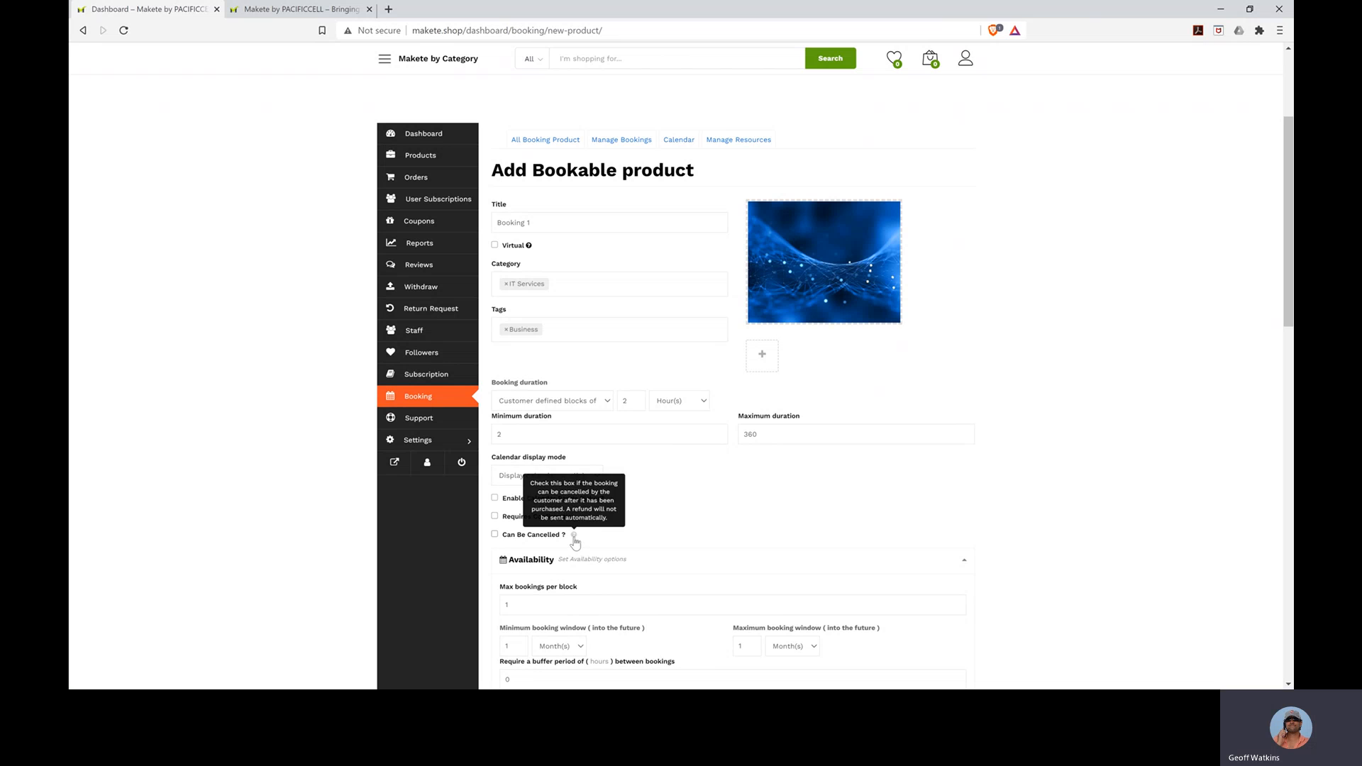
{"action": "left_click", "coordinate": [496, 535]}
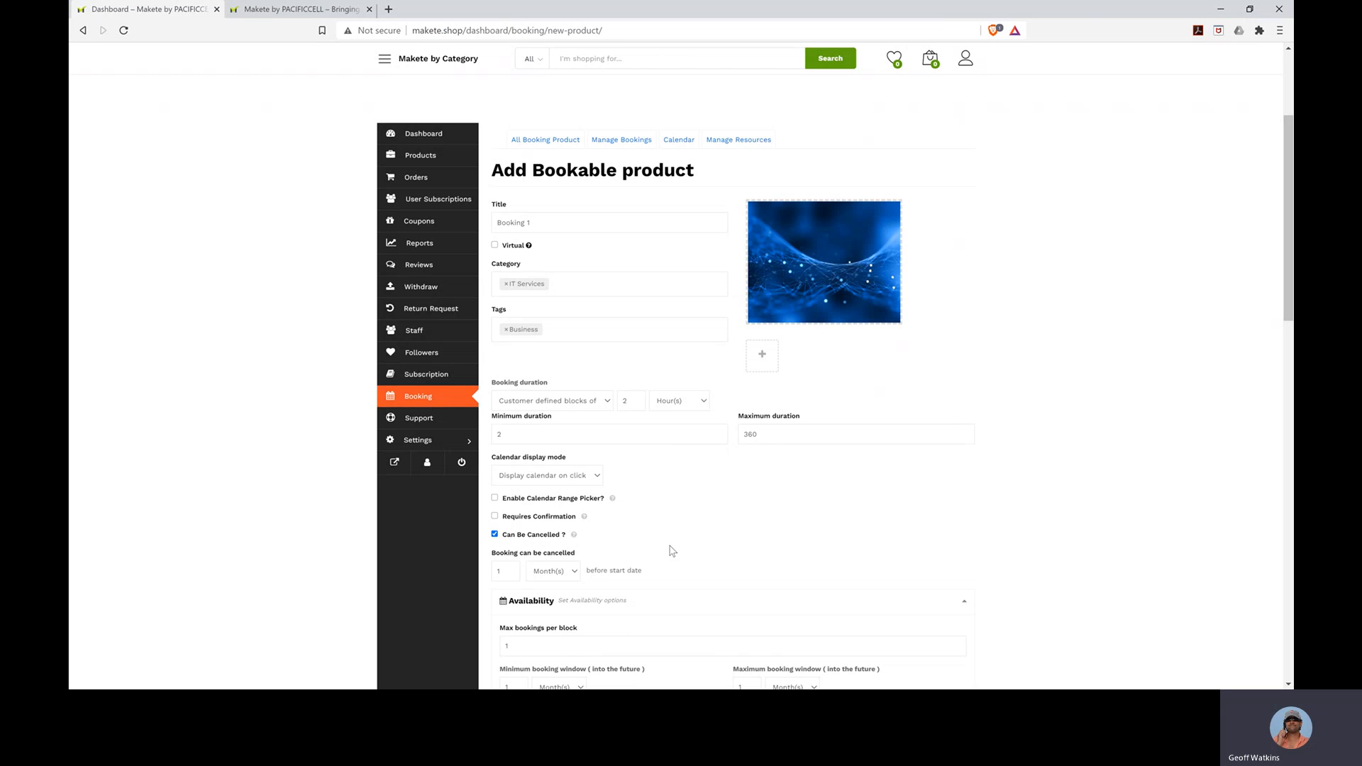
- Scroll past the Availability options down to the Costs section
{"action": "scroll", "coordinate": [672, 552], "scroll_direction": "down", "scroll_amount": 3}
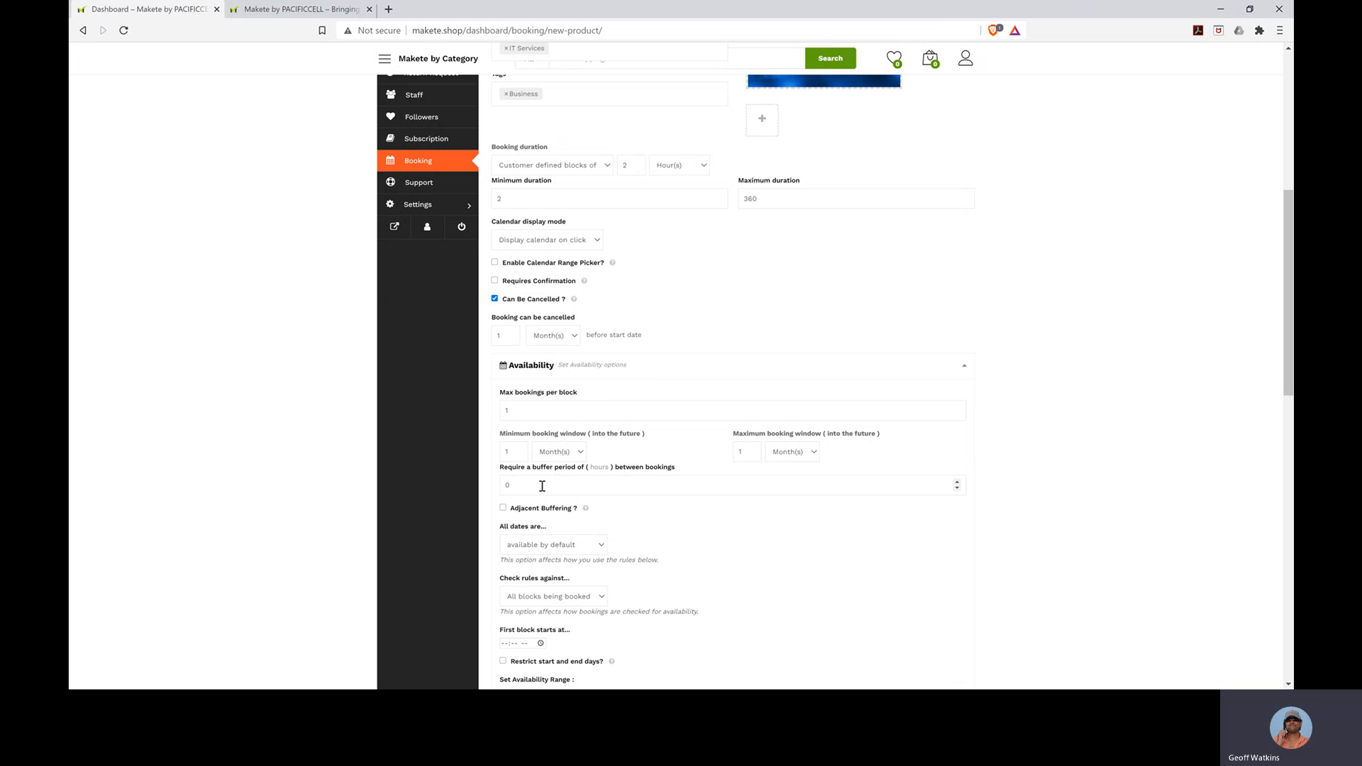
{"action": "scroll", "coordinate": [846, 586], "scroll_direction": "down", "scroll_amount": 2}
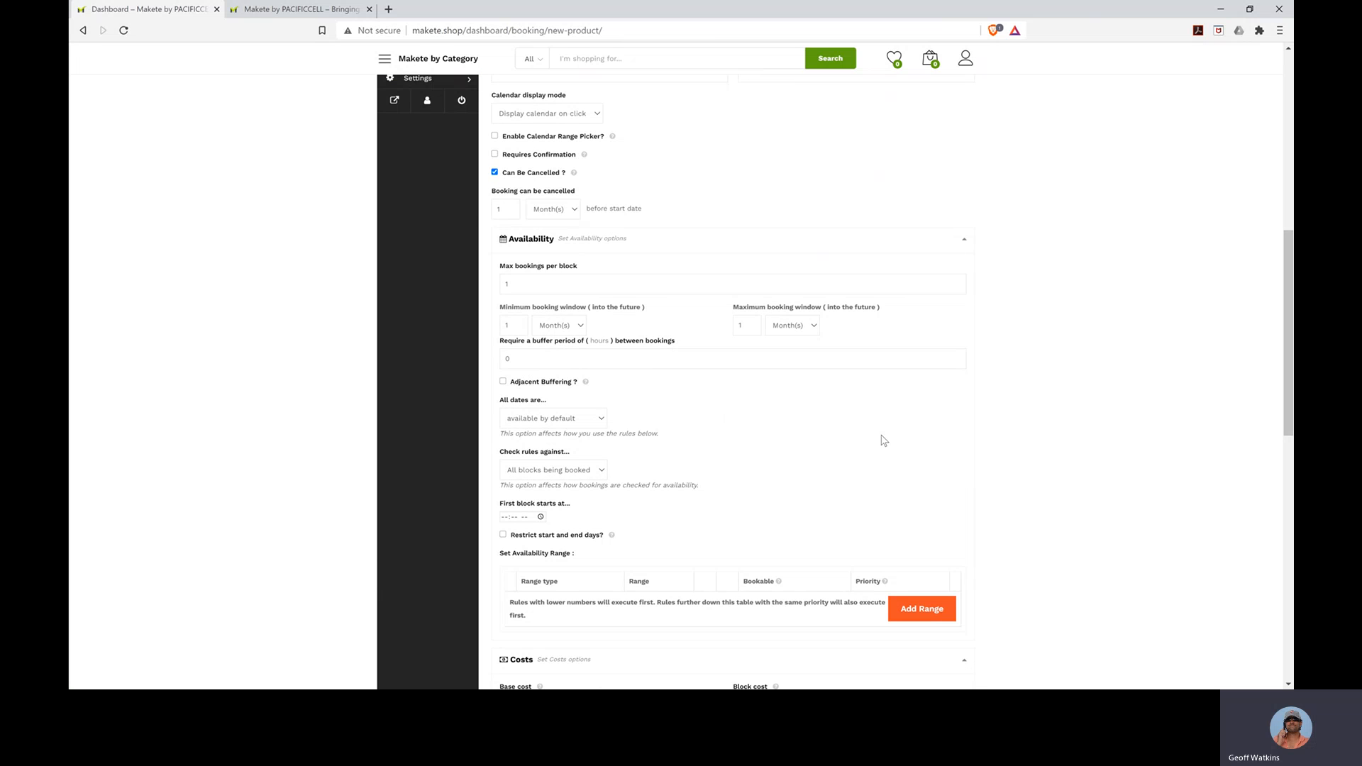
{"action": "scroll", "coordinate": [884, 441], "scroll_direction": "down", "scroll_amount": 2}
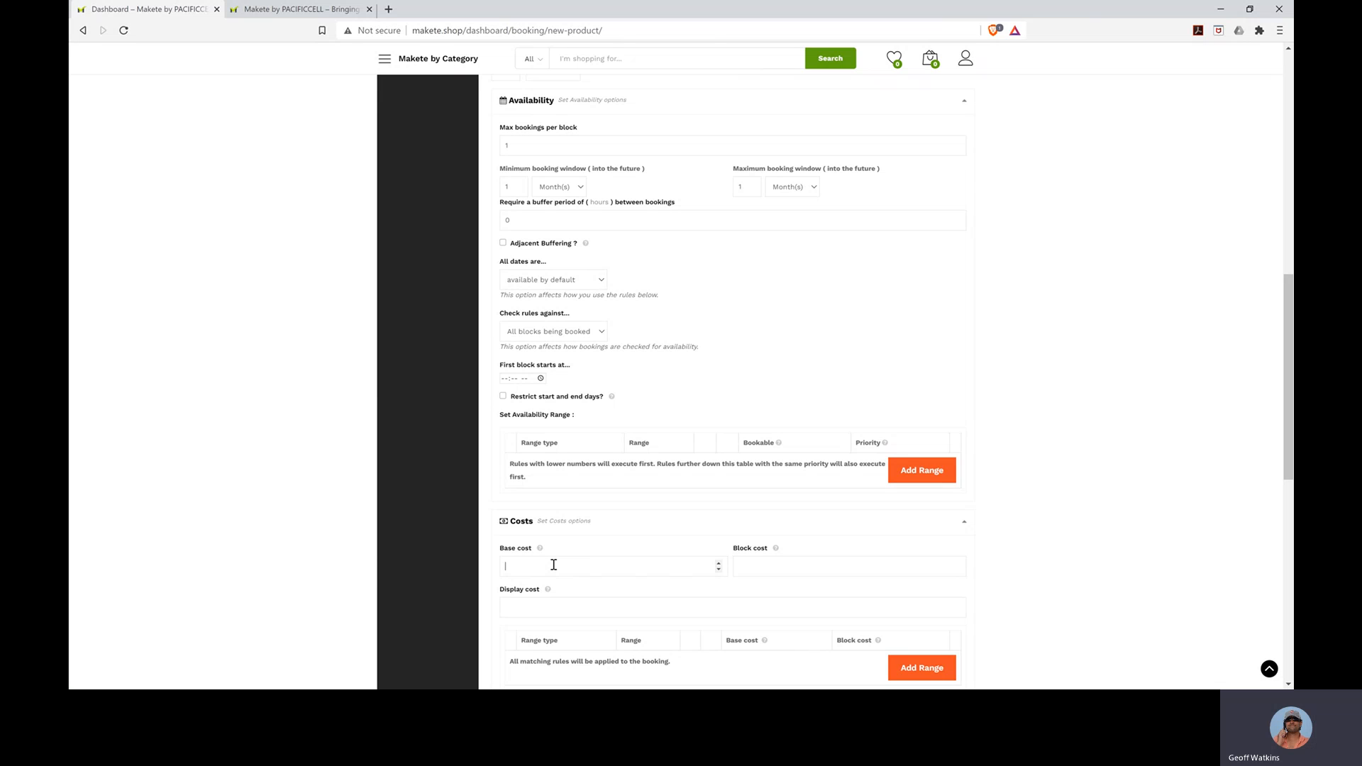
- Enter base cost 50 and block cost 500, leaving the display cost empty
{"action": "type", "text": "50"}
{"action": "key", "text": "Tab"}
{"action": "type", "text": "500"}
{"action": "left_click", "coordinate": [525, 609]}
{"action": "type", "text": "550"}
{"action": "key", "text": "BackSpace"}
{"action": "key", "text": "BackSpace"}
{"action": "key", "text": "BackSpace"}
{"action": "scroll", "coordinate": [760, 570], "scroll_direction": "down", "scroll_amount": 4}
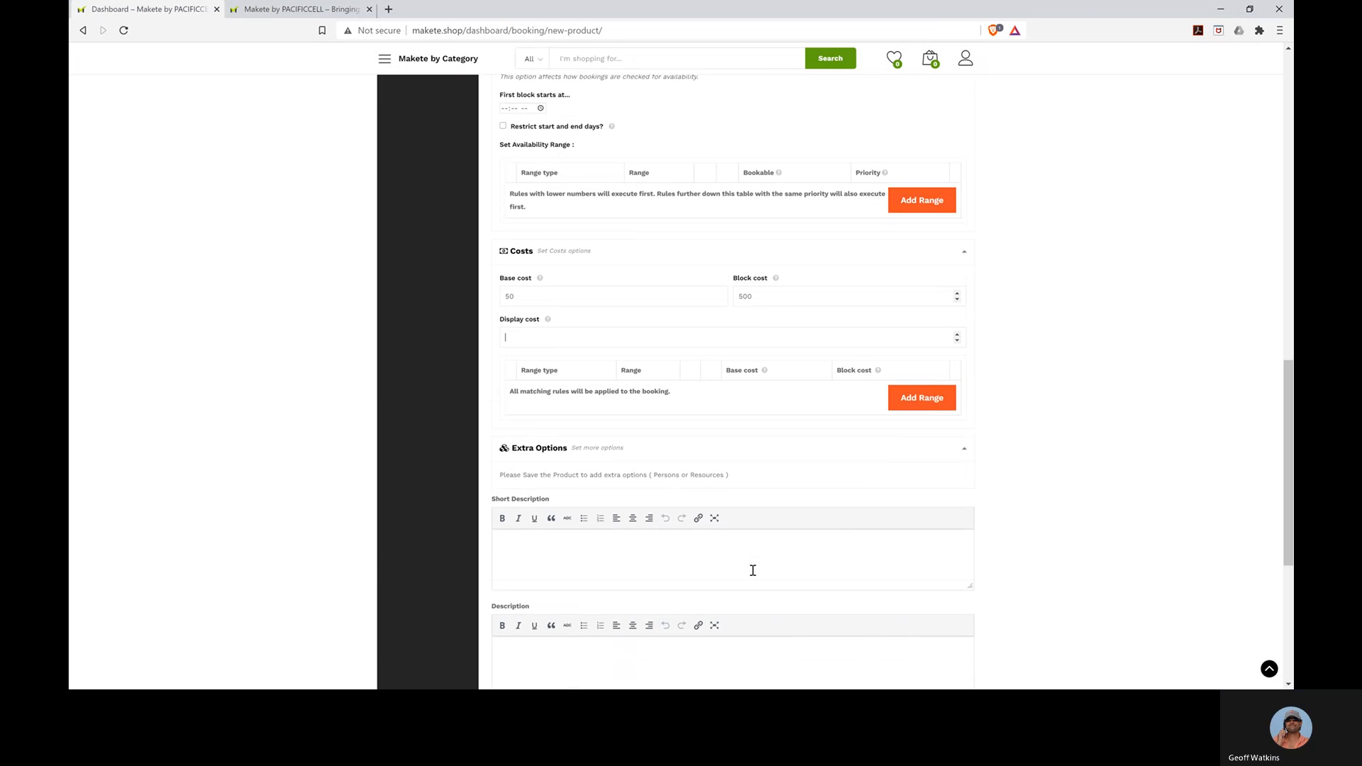
{"action": "scroll", "coordinate": [753, 570], "scroll_direction": "down", "scroll_amount": 1}
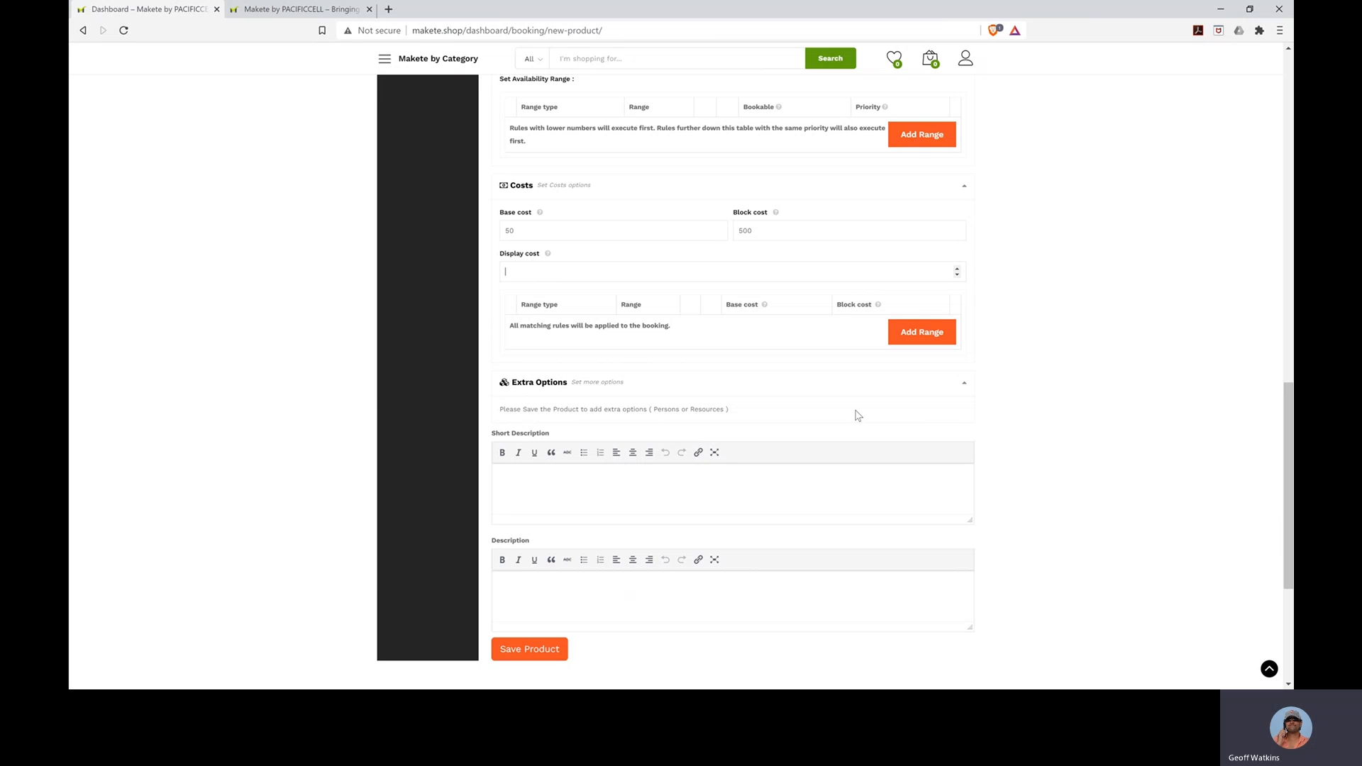
- Save the Booking 1 product so it reopens in Edit Booking Product marked Online
{"action": "left_click", "coordinate": [966, 389]}
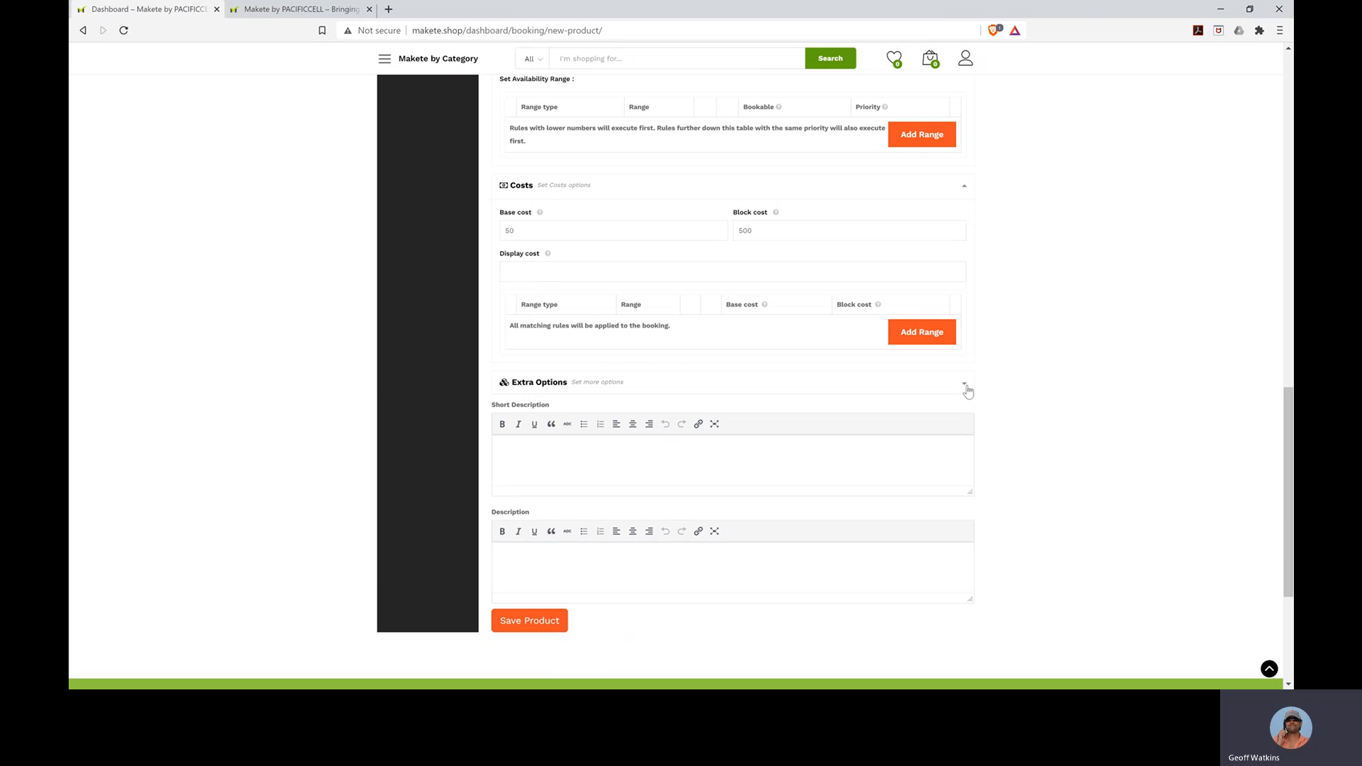
{"action": "left_click", "coordinate": [967, 389]}
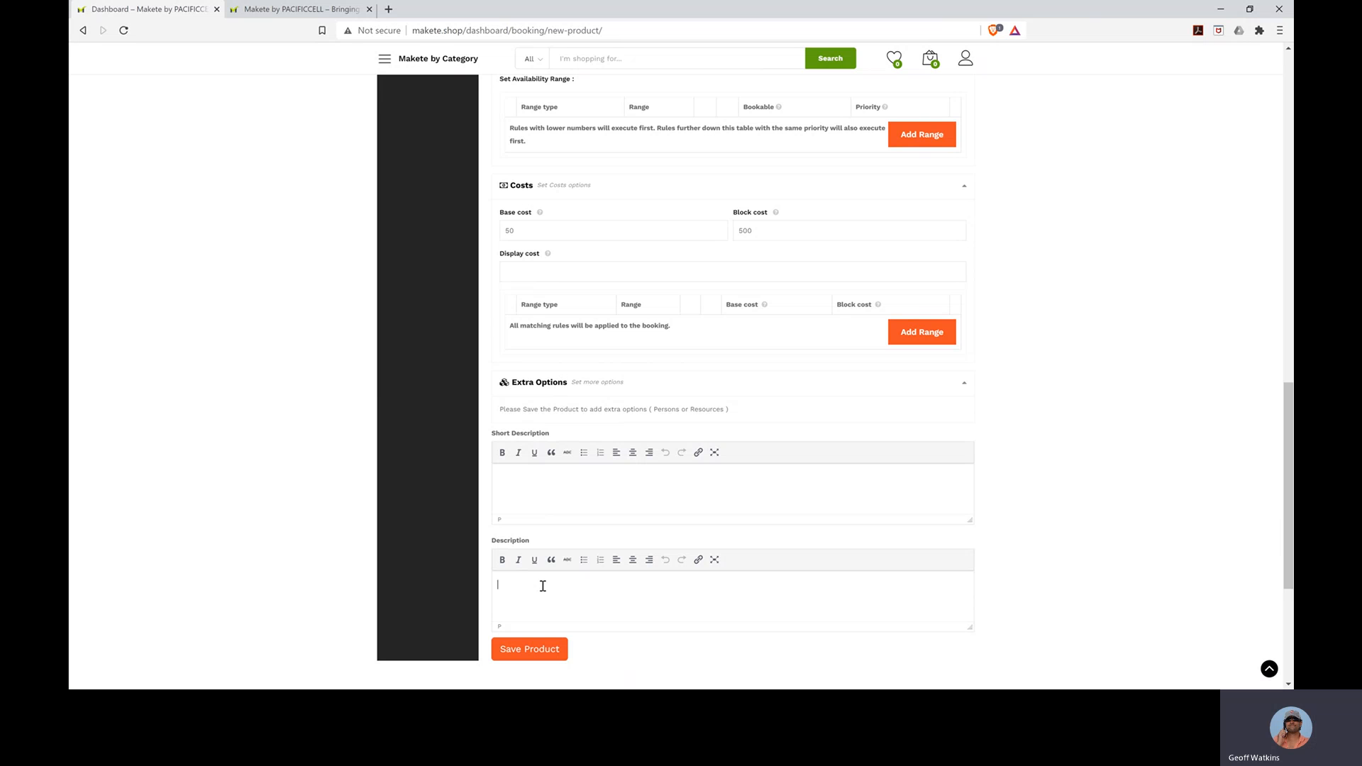
{"action": "scroll", "coordinate": [541, 588], "scroll_direction": "down", "scroll_amount": 1}
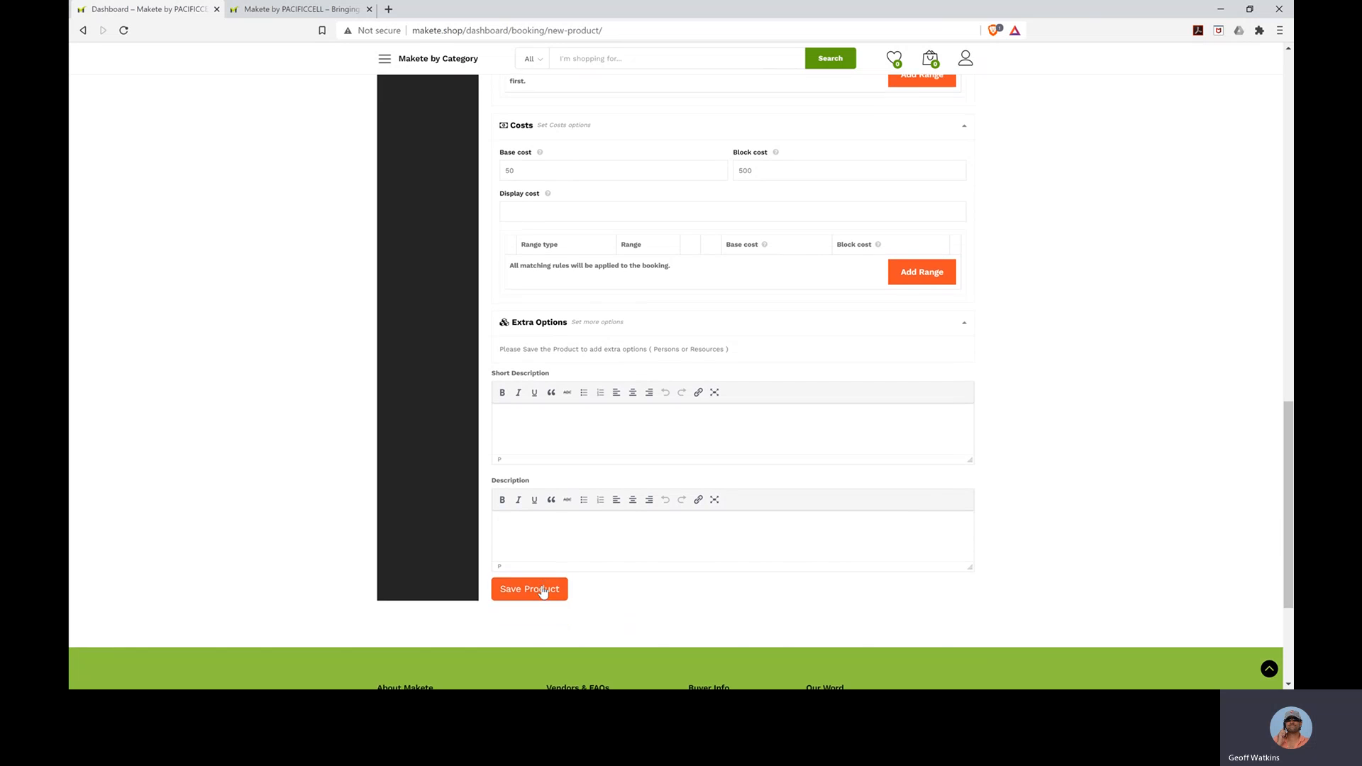
{"action": "left_click", "coordinate": [538, 593]}
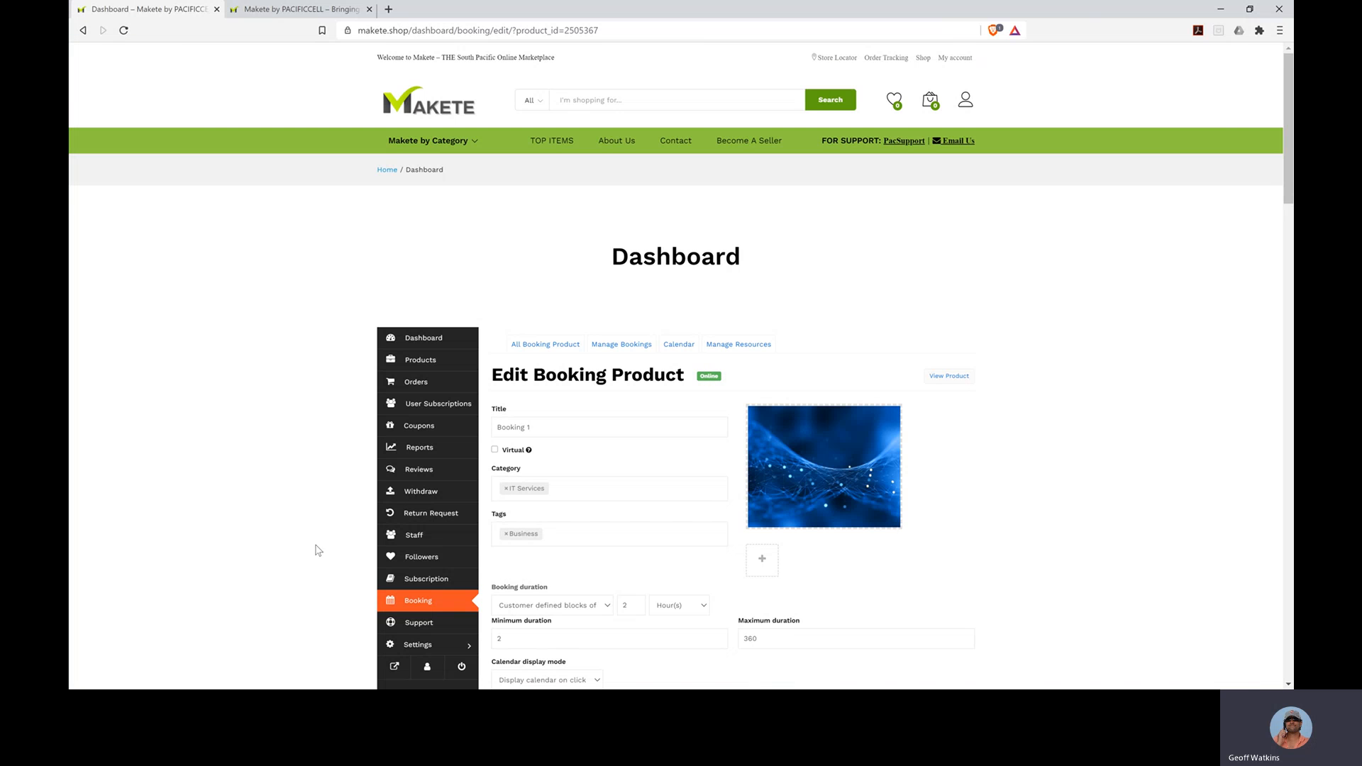
- In the storefront, go through Cafe & Fastfood to the vendor's store page listing Booking 1
{"action": "left_click", "coordinate": [312, 10]}
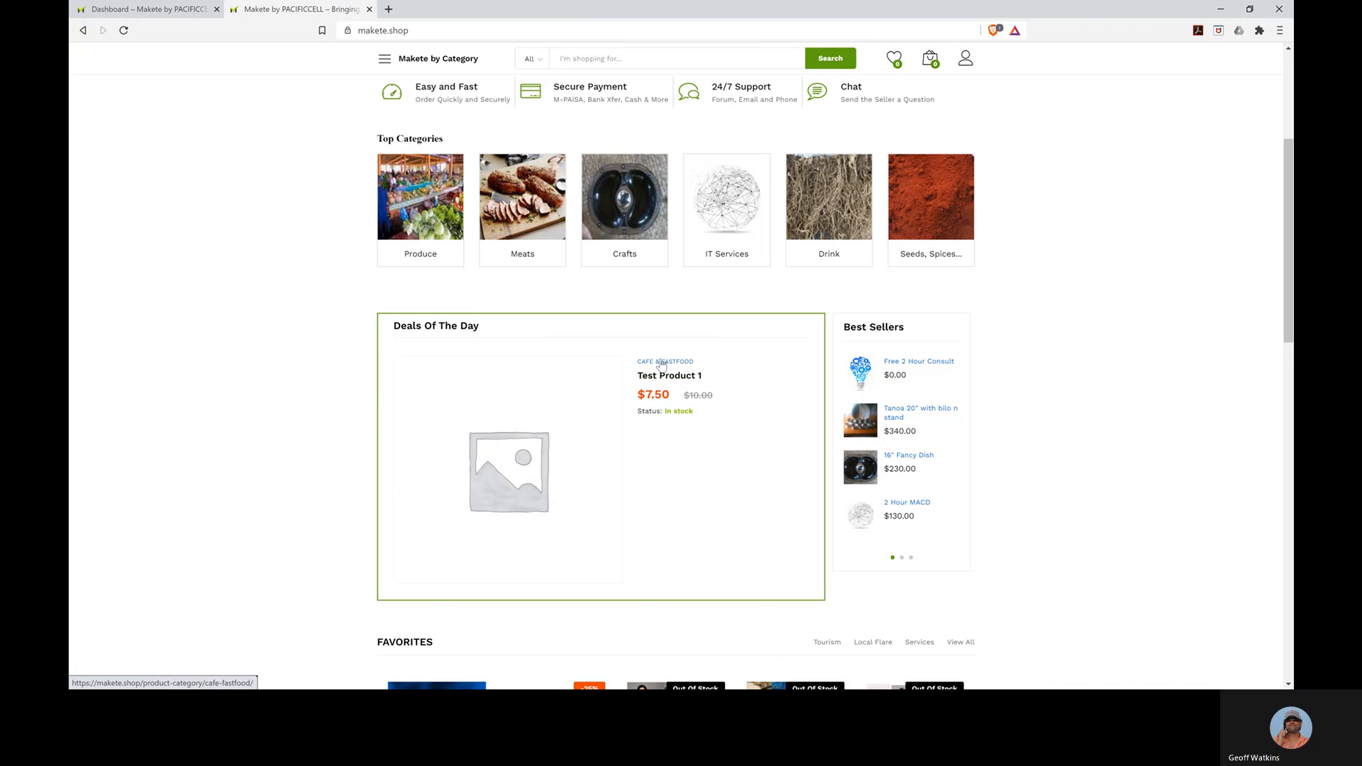
{"action": "left_click", "coordinate": [661, 364]}
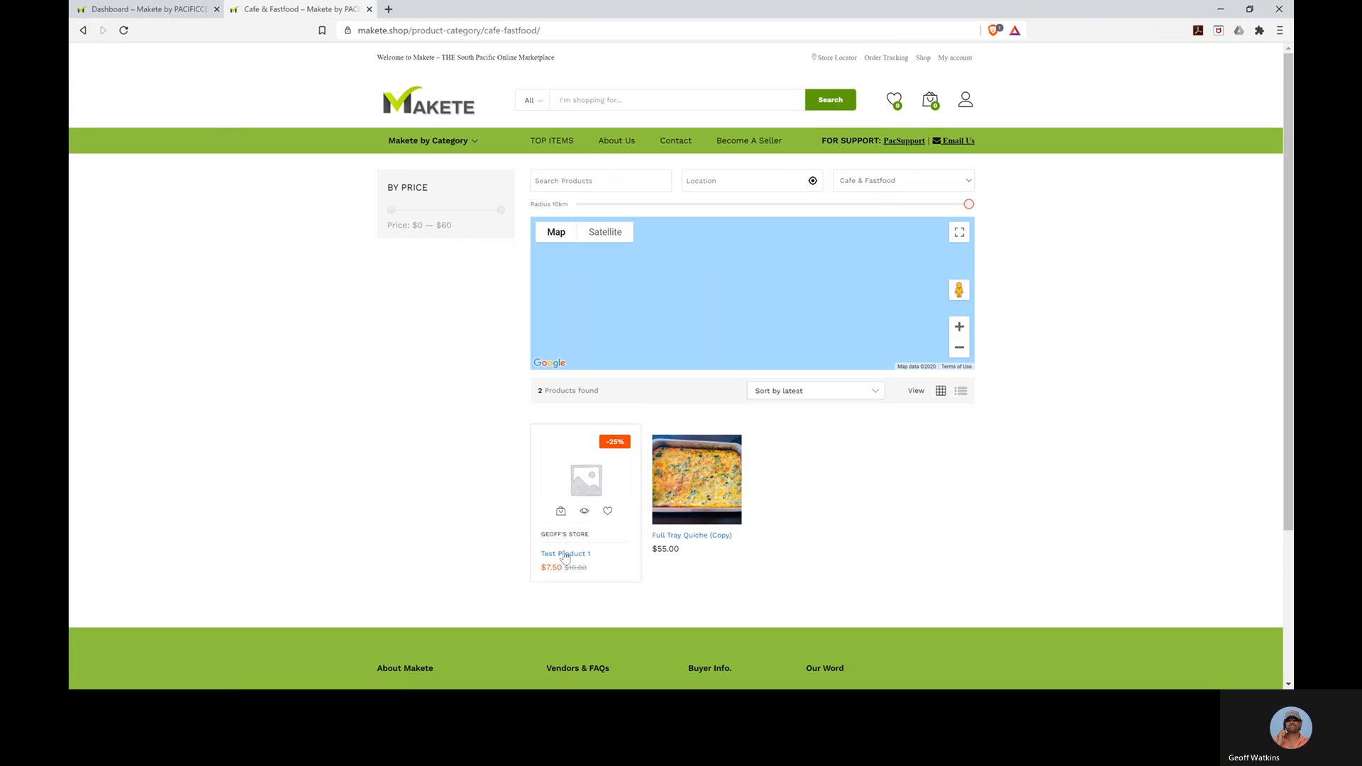
{"action": "left_click", "coordinate": [562, 537]}
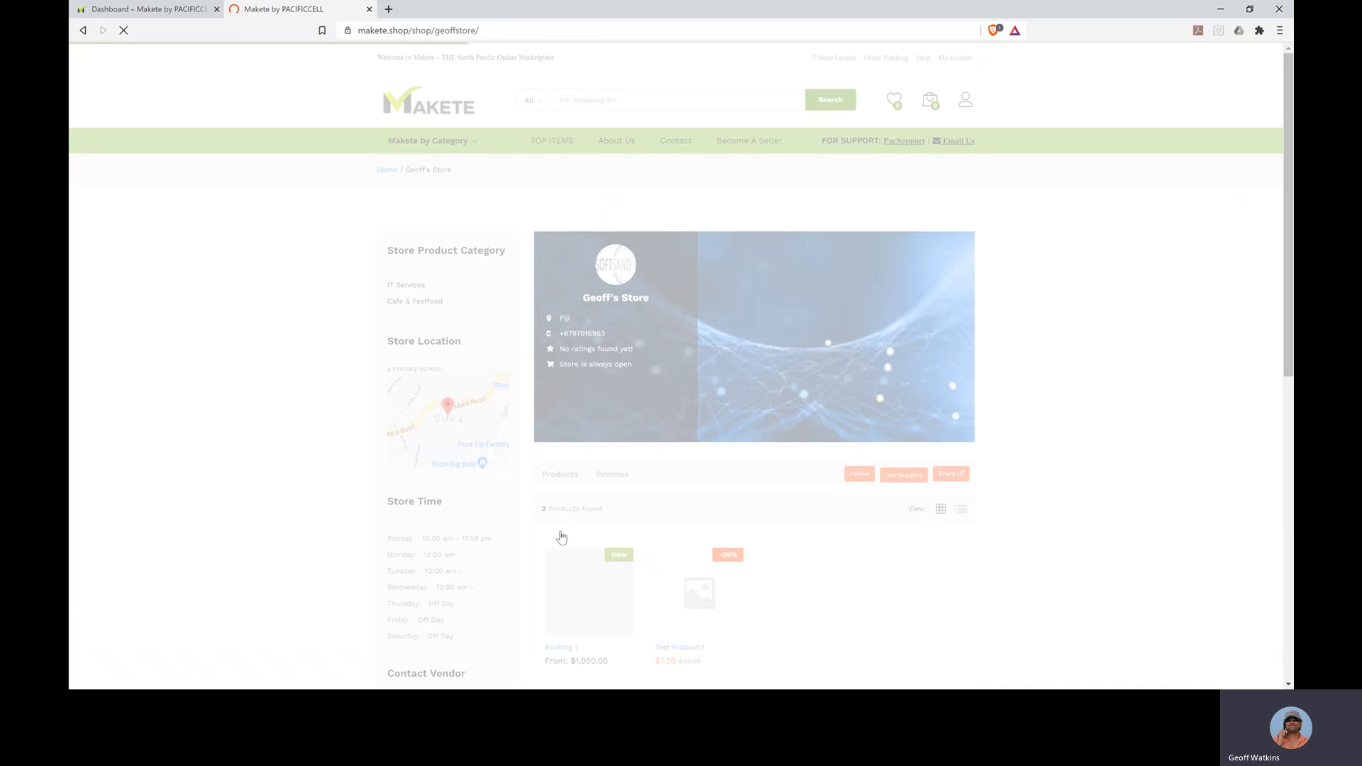
{"action": "scroll", "coordinate": [581, 532], "scroll_direction": "down", "scroll_amount": 2}
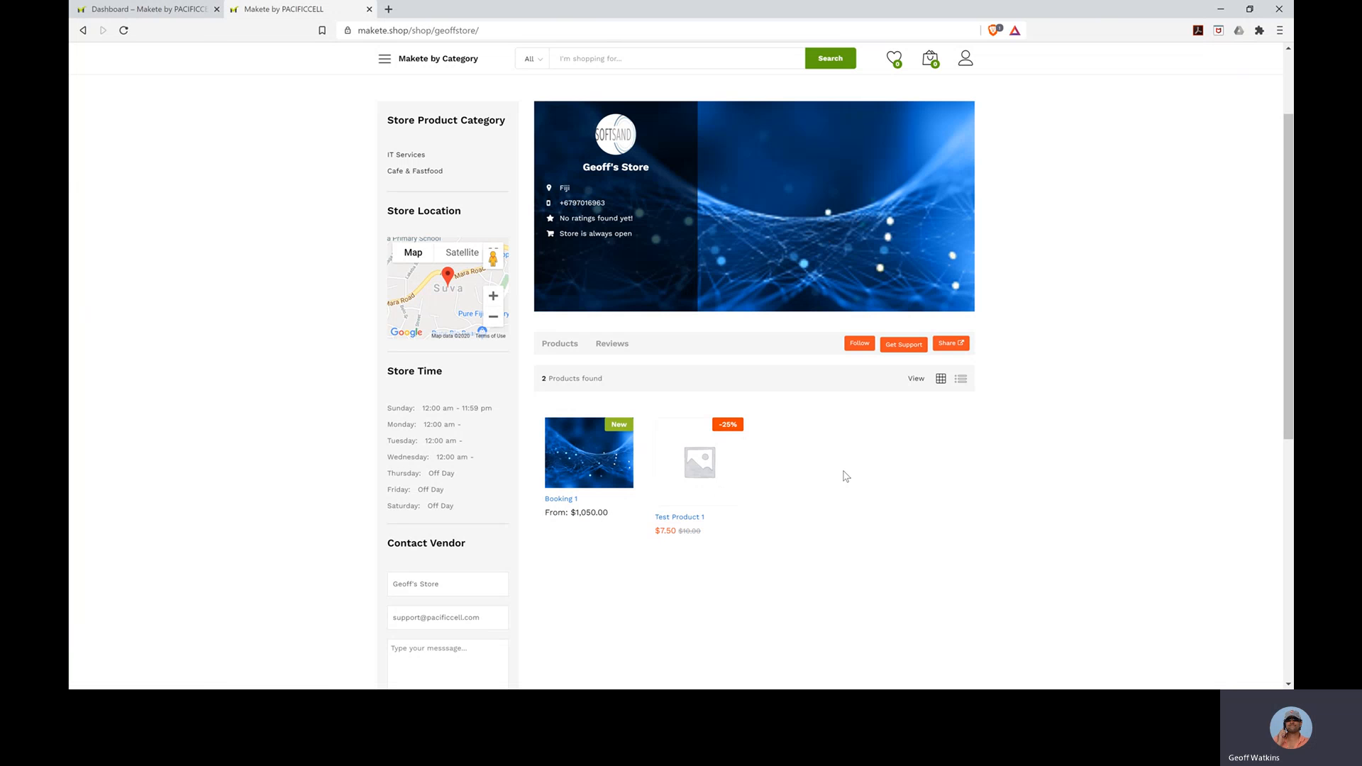
{"action": "scroll", "coordinate": [844, 474], "scroll_direction": "down", "scroll_amount": 2}
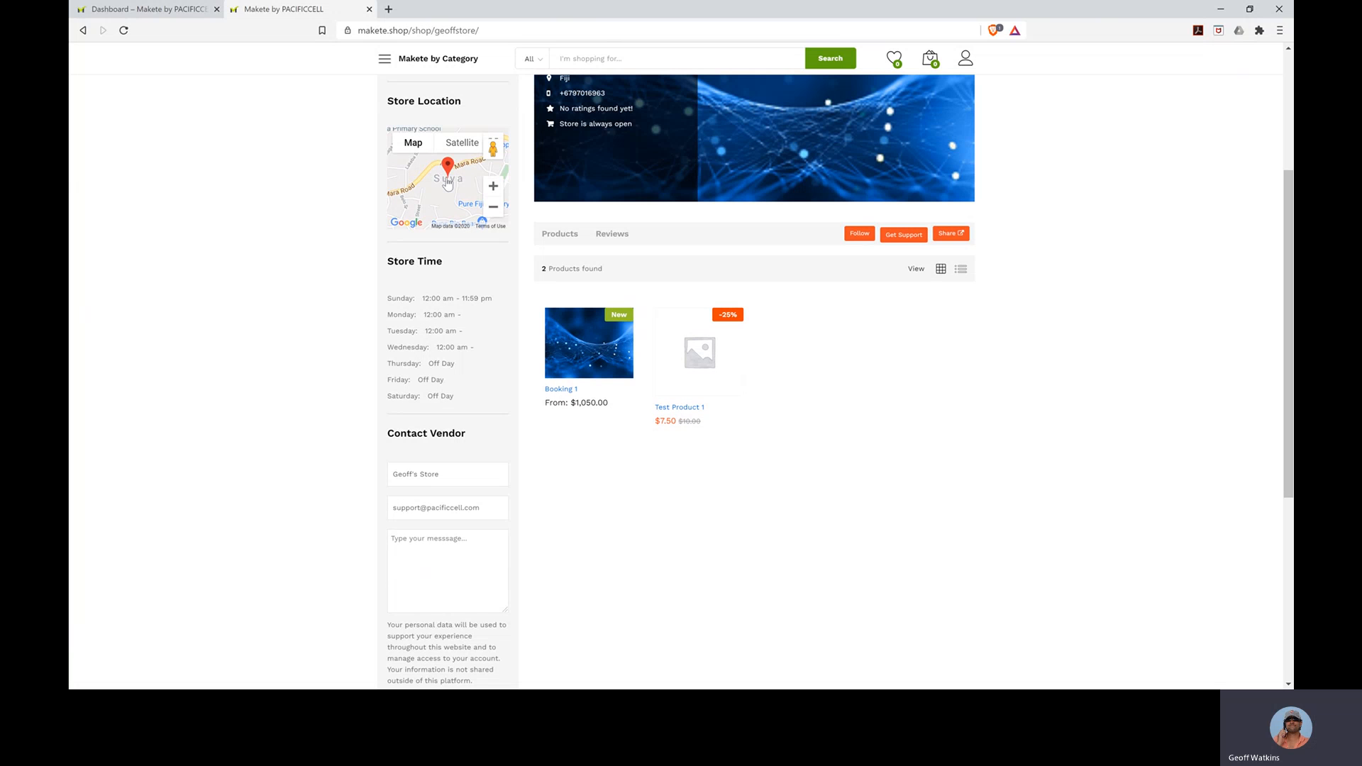
{"action": "scroll", "coordinate": [444, 181], "scroll_direction": "up", "scroll_amount": 1}
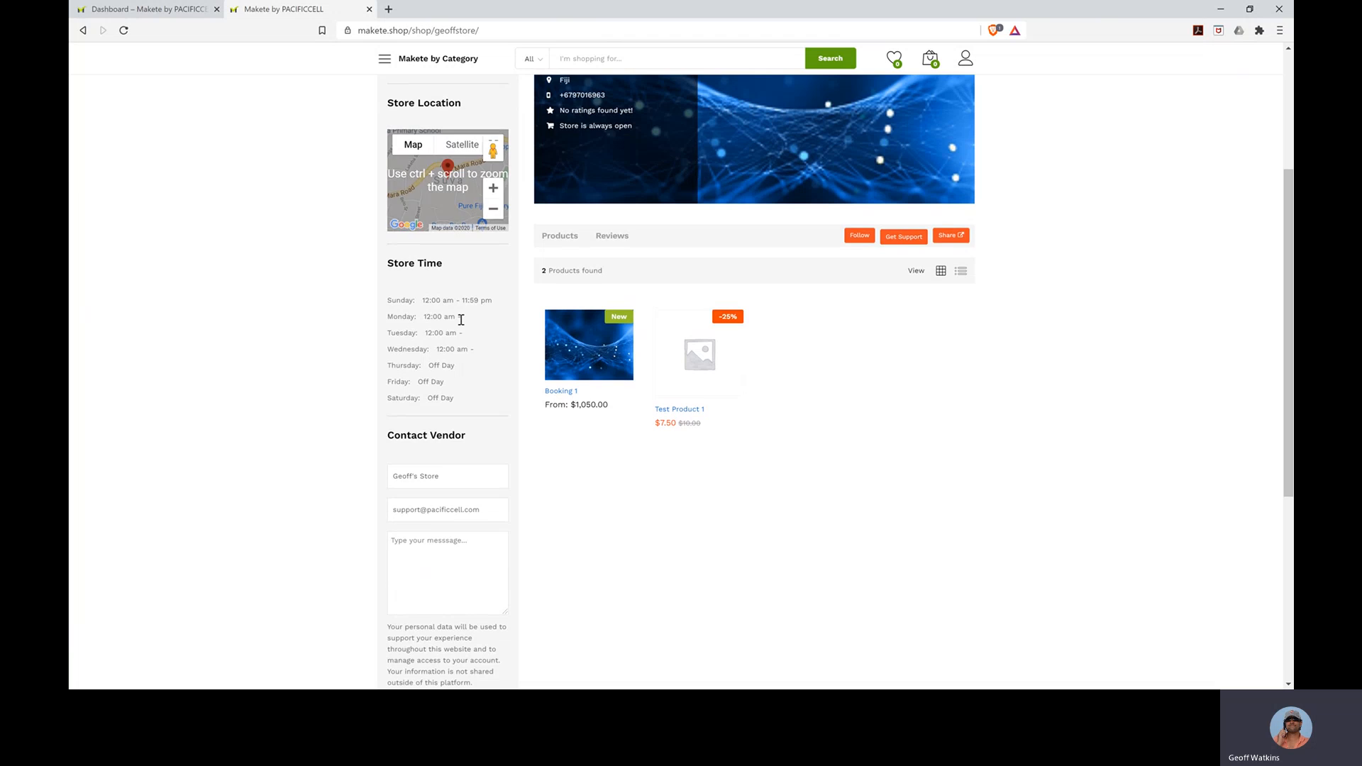
{"action": "scroll", "coordinate": [461, 320], "scroll_direction": "down", "scroll_amount": 2}
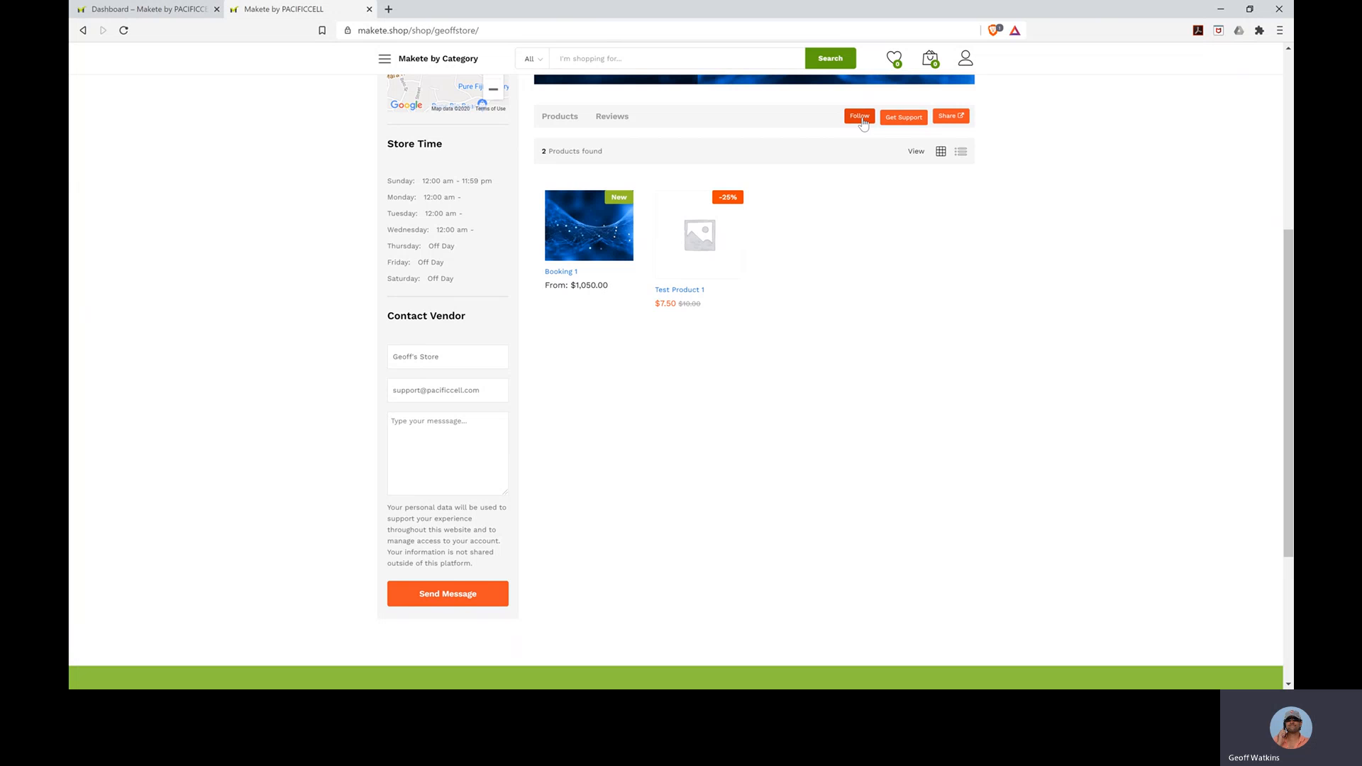
{"action": "left_click", "coordinate": [954, 118]}
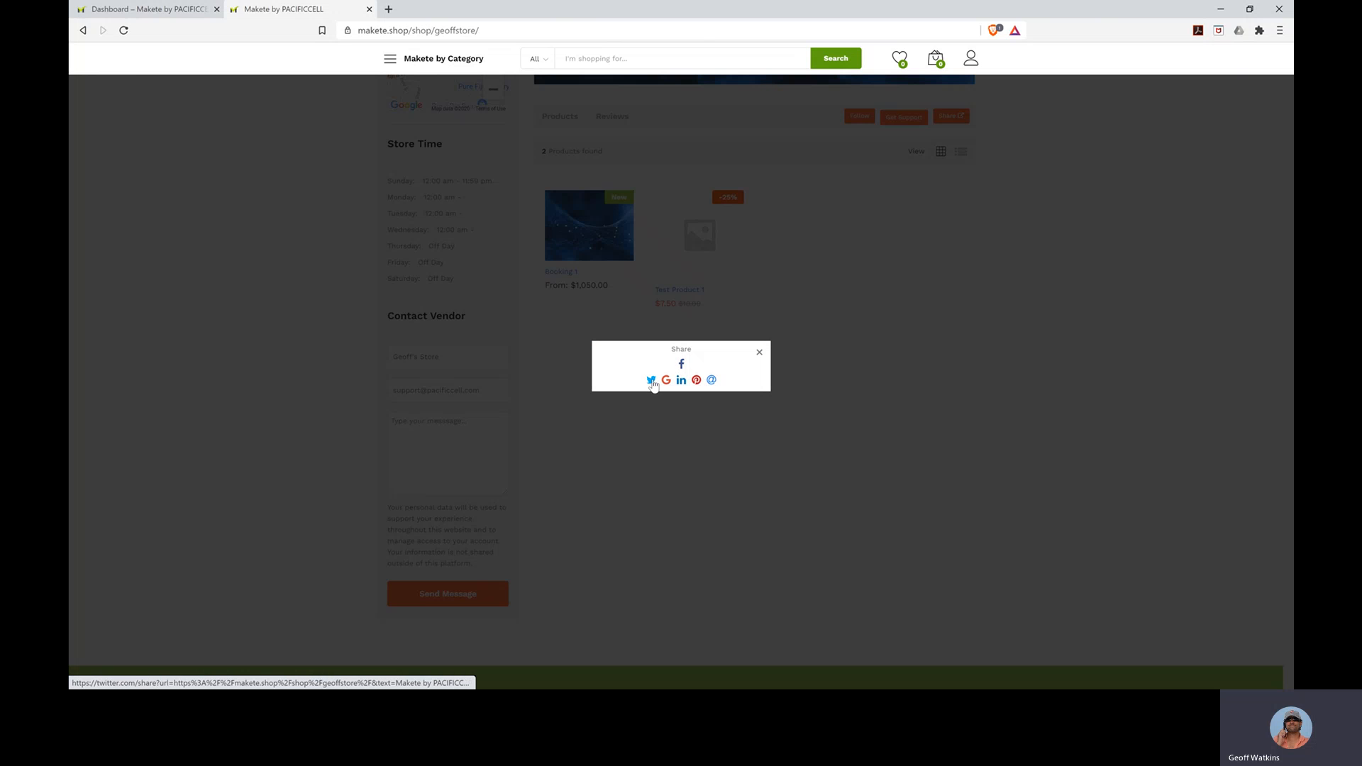
{"action": "left_click", "coordinate": [759, 352]}
{"action": "left_click", "coordinate": [905, 118]}
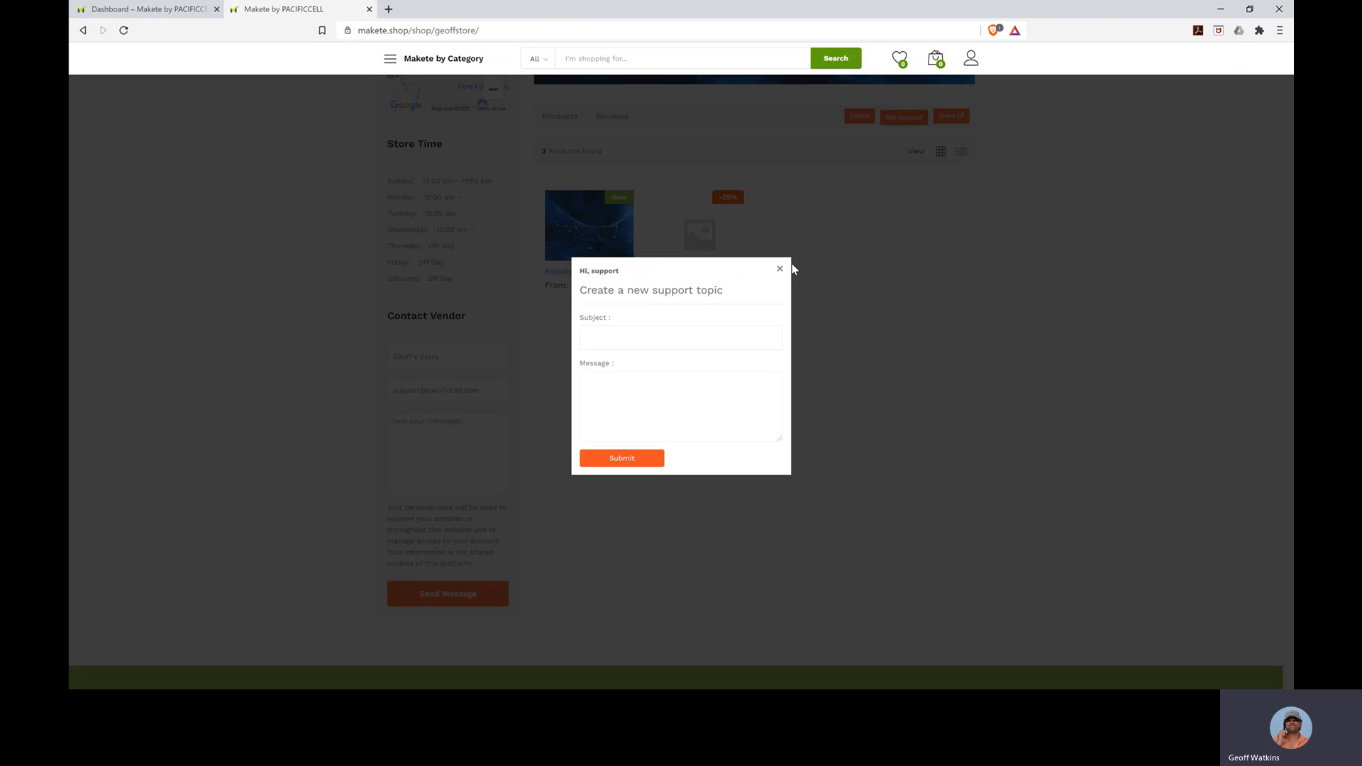
{"action": "left_click", "coordinate": [620, 333]}
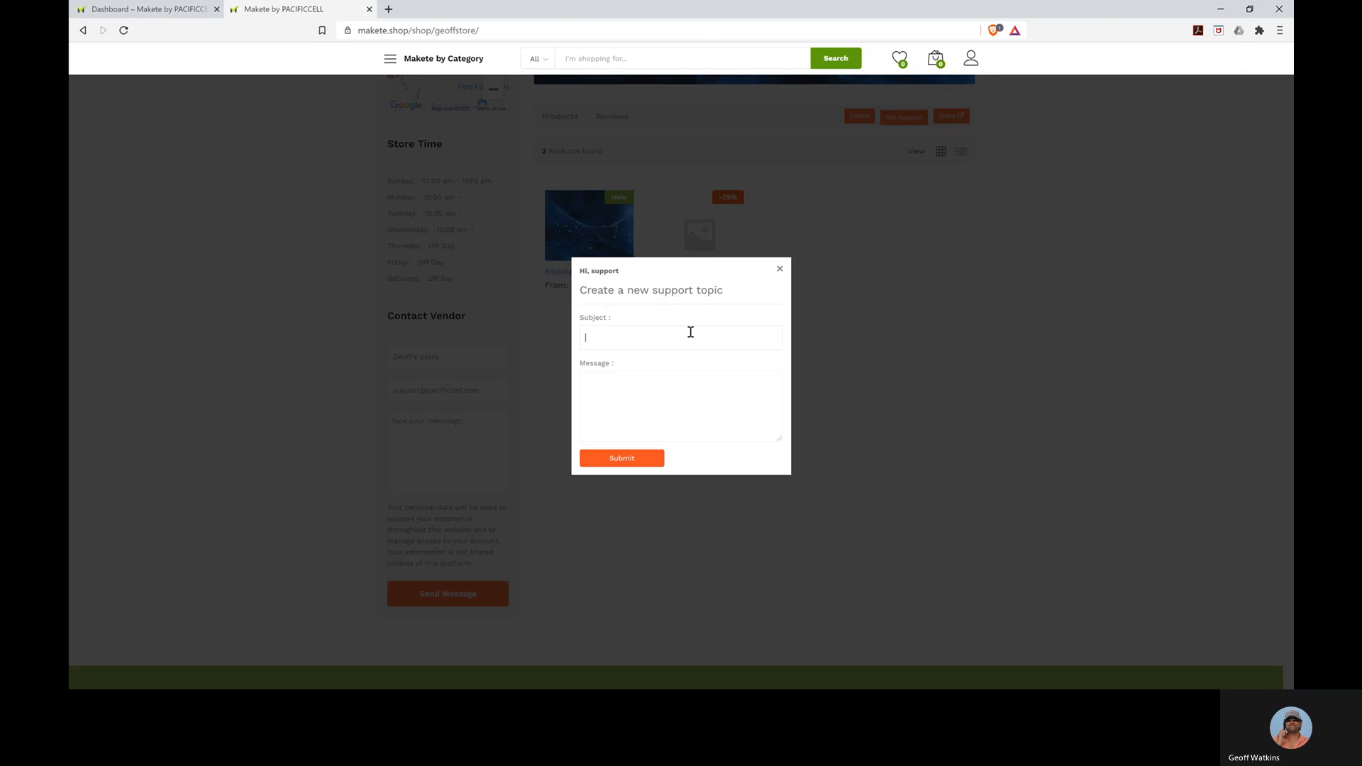
{"action": "left_click", "coordinate": [778, 272]}
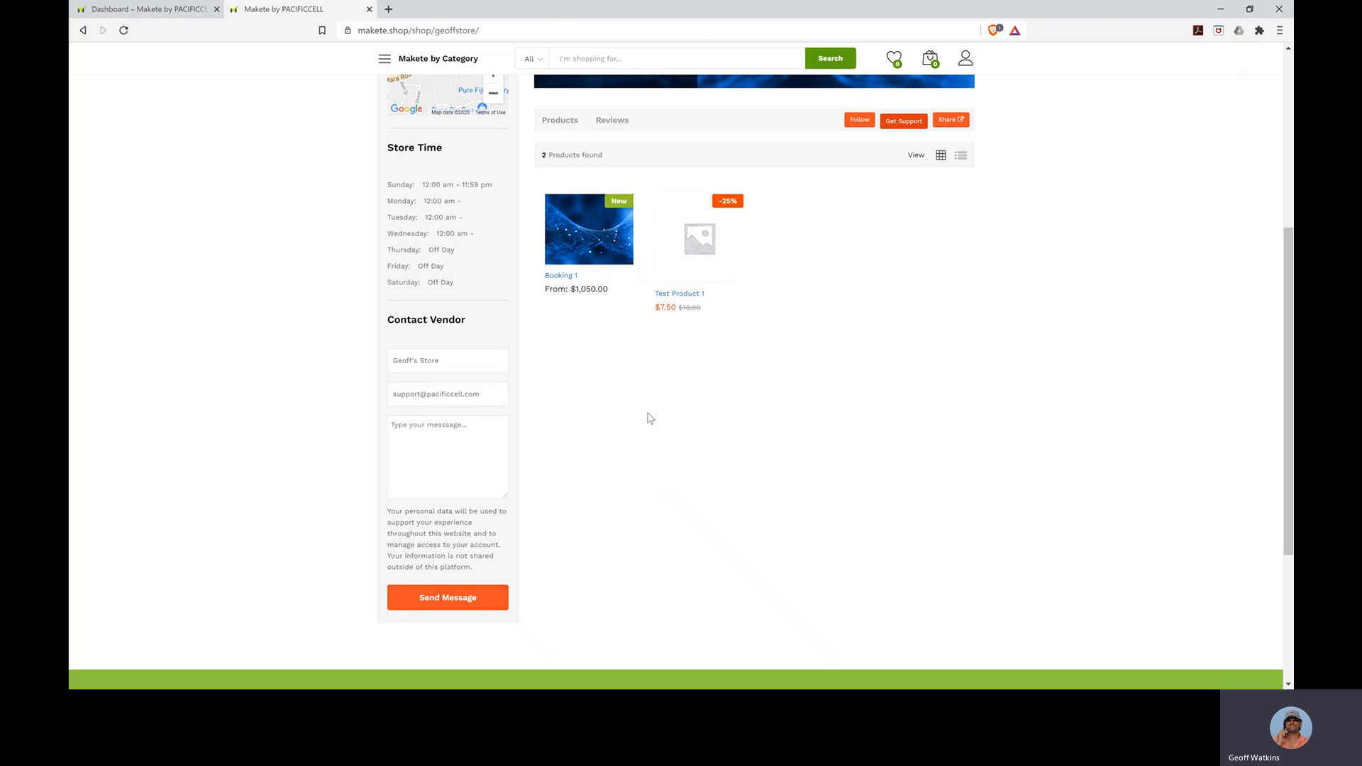
{"action": "scroll", "coordinate": [648, 414], "scroll_direction": "up", "scroll_amount": 5}
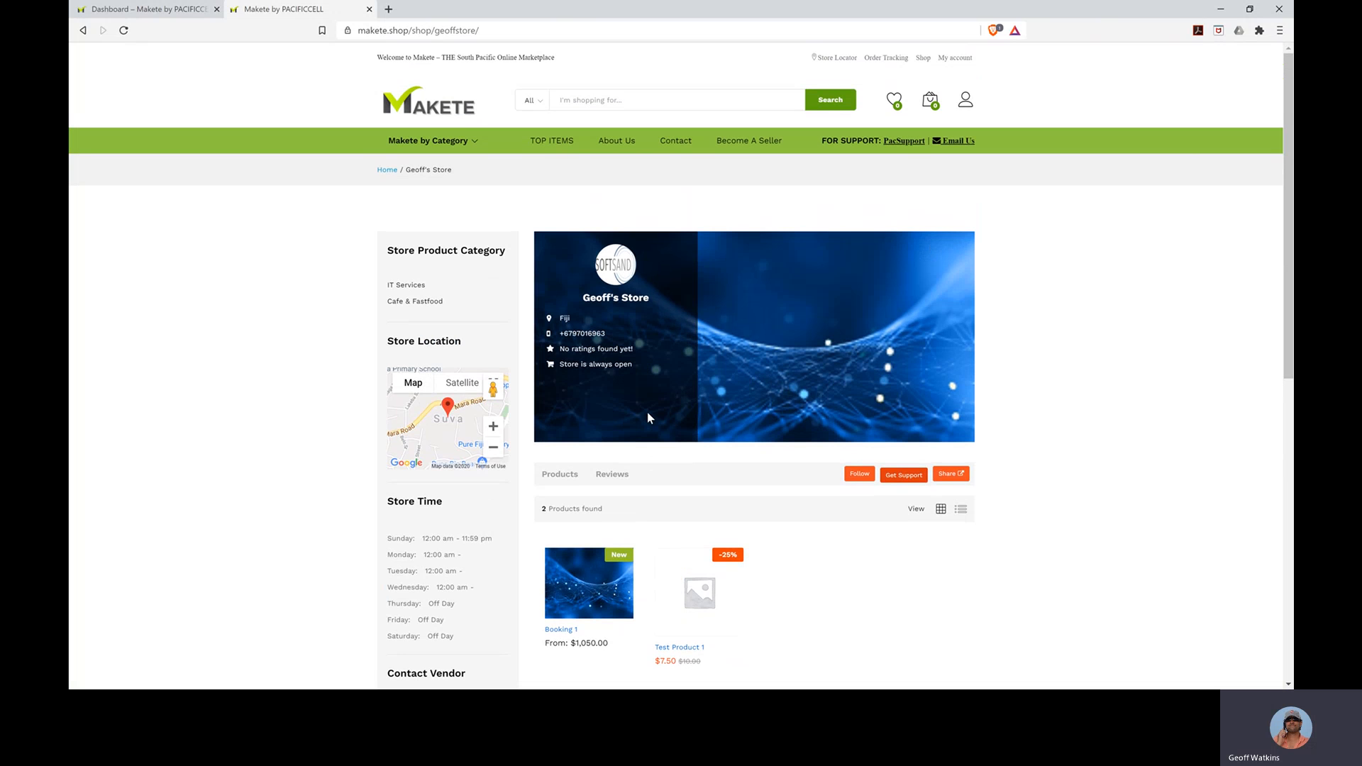